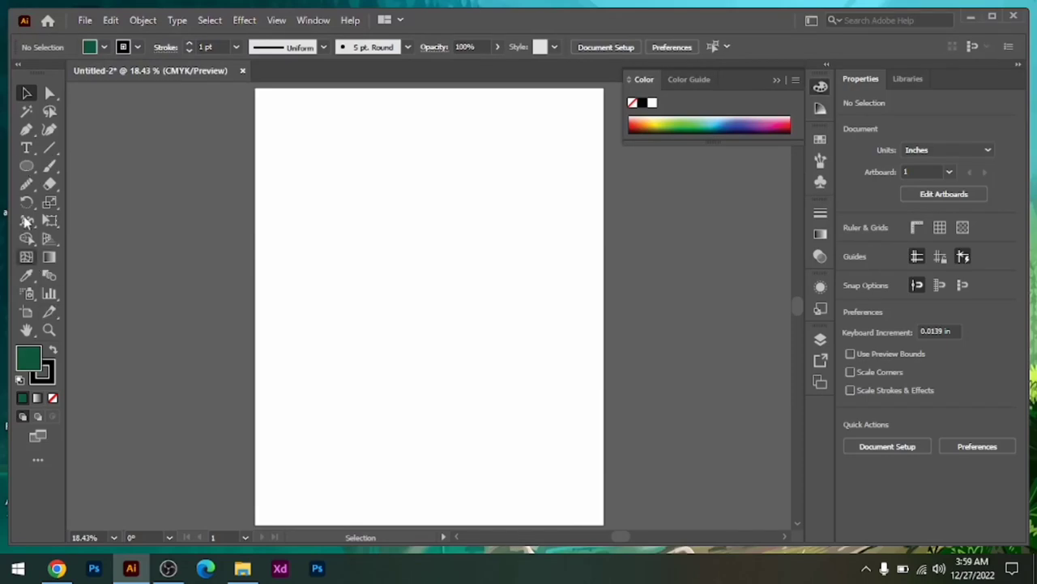
# - Draw a dark green rectangle covering the whole page
pyautogui.press('m')
pyautogui.moveTo(286, 107); pyautogui.dragTo(584, 509)
pyautogui.press('v')
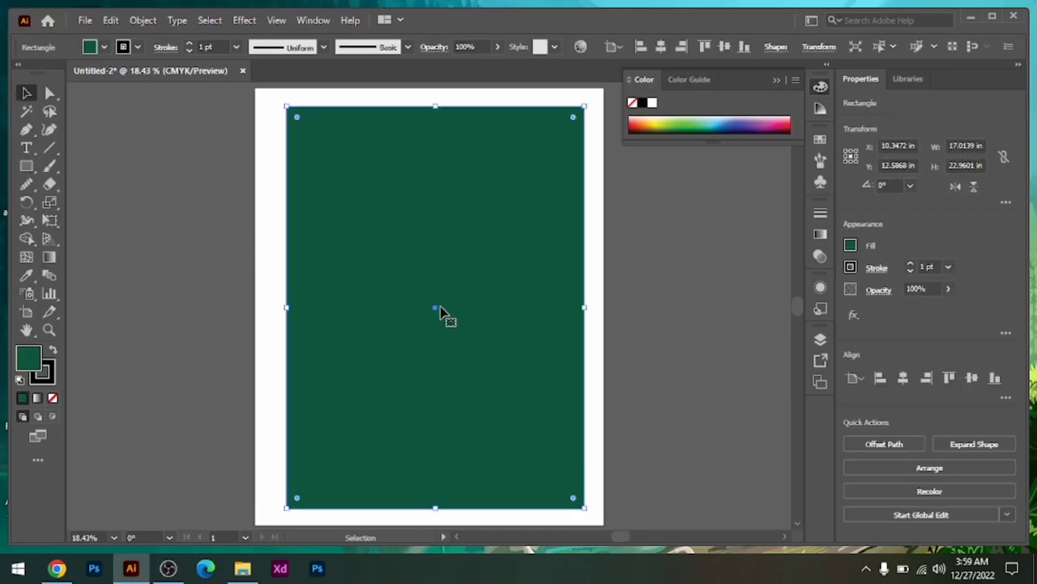
pyautogui.moveTo(440, 308); pyautogui.dragTo(431, 305)
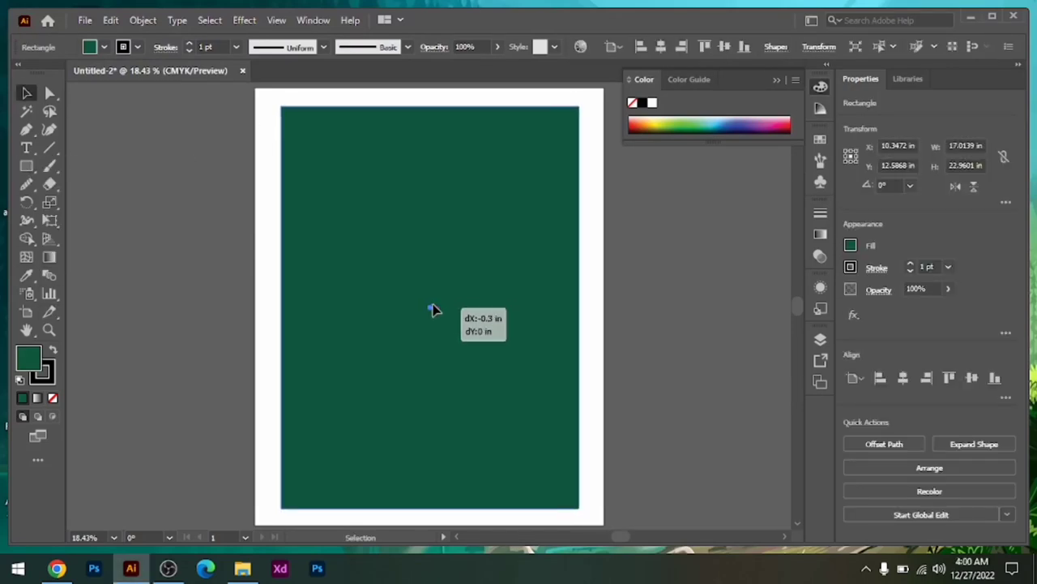
pyautogui.moveTo(431, 309); pyautogui.dragTo(430, 308)
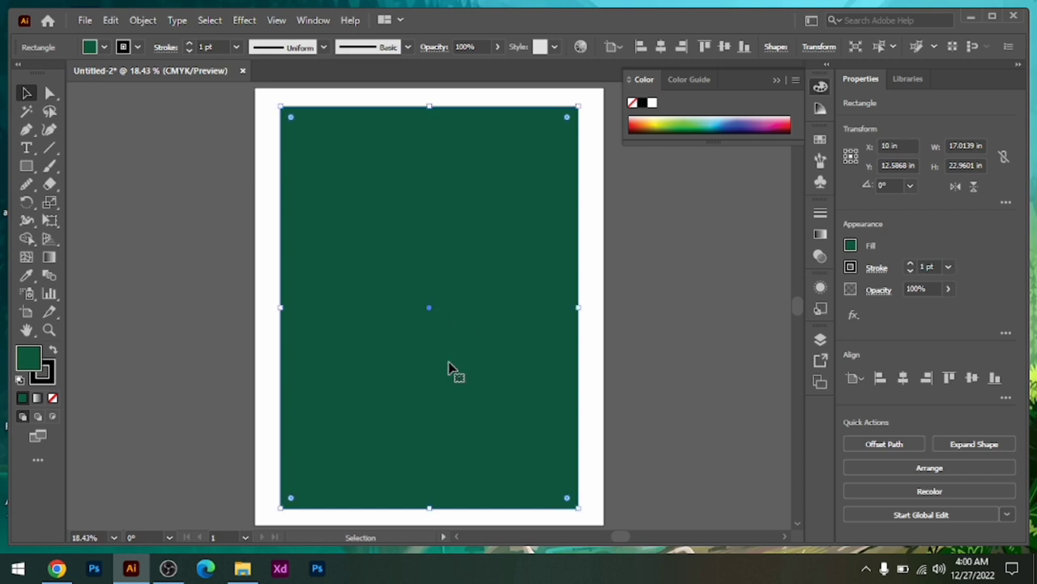
pyautogui.click(79, 154)
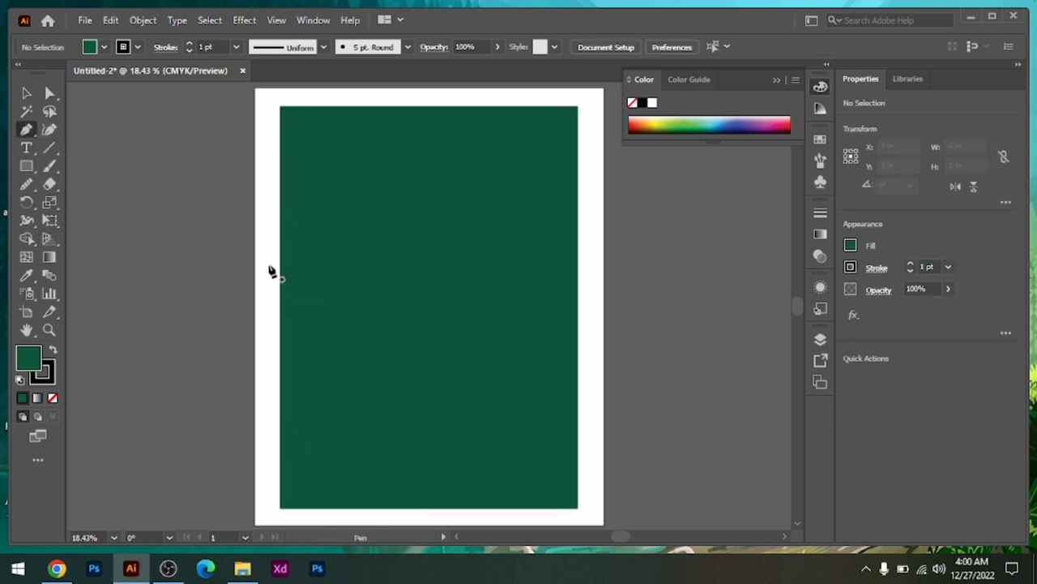
# - Pen-draw a wave shape across the top of the page and fill it brighter green
pyautogui.click(274, 225)
pyautogui.moveTo(494, 328); pyautogui.dragTo(496, 340)
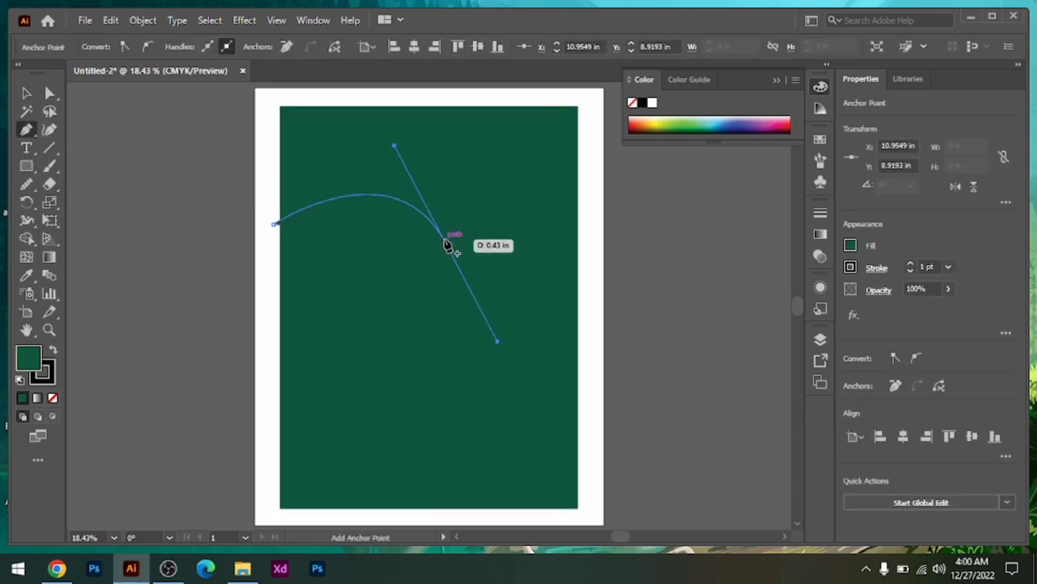
pyautogui.moveTo(671, 195); pyautogui.dragTo(672, 173)
pyautogui.click(598, 127)
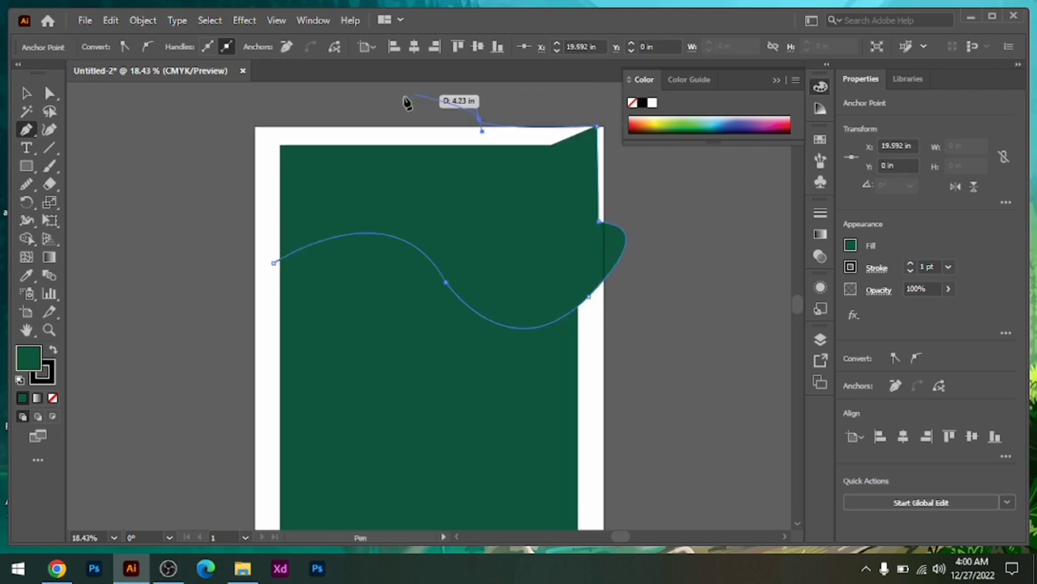
pyautogui.click(245, 134)
pyautogui.click(274, 261)
pyautogui.moveTo(536, 290); pyautogui.dragTo(537, 324)
pyautogui.moveTo(501, 258); pyautogui.dragTo(500, 271)
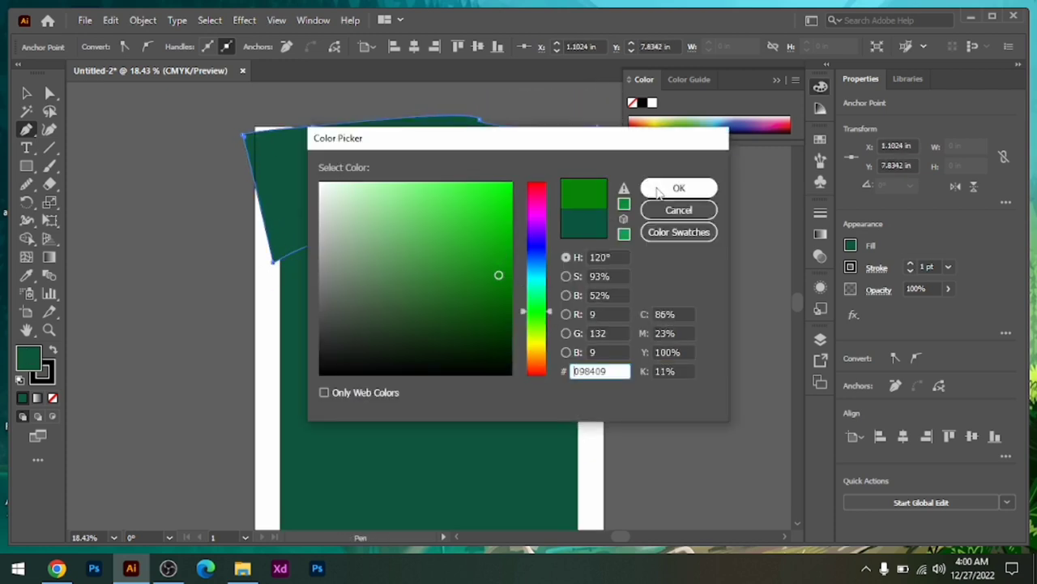
pyautogui.click(677, 188)
# - Trim the wave's overflow outside the rectangle with Shape Builder
pyautogui.press('v')
pyautogui.click(373, 409)
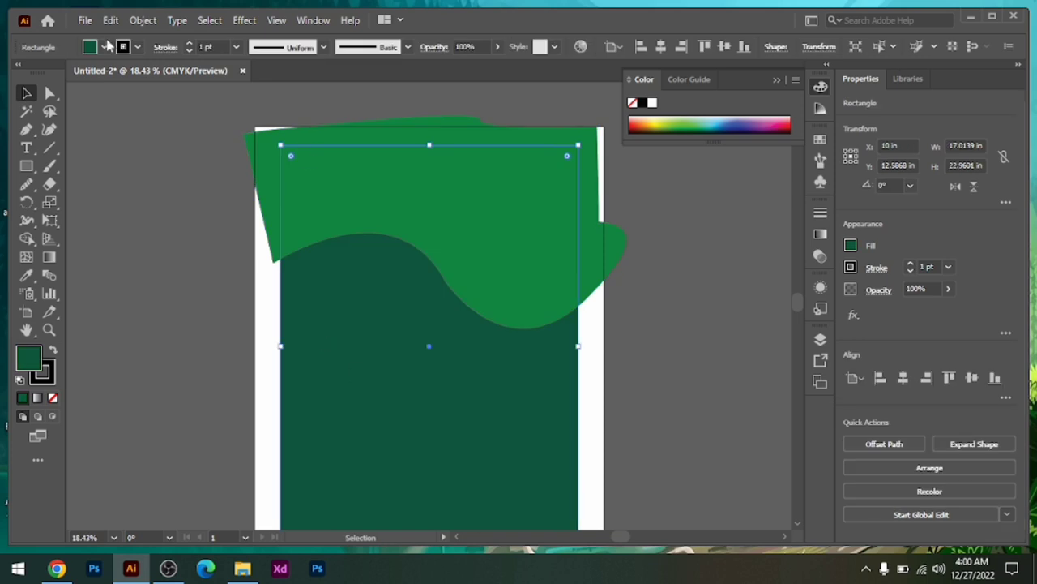
pyautogui.moveTo(27, 239); pyautogui.dragTo(89, 235)
pyautogui.keyDown('alt'); pyautogui.click(261, 190); pyautogui.keyUp('alt')
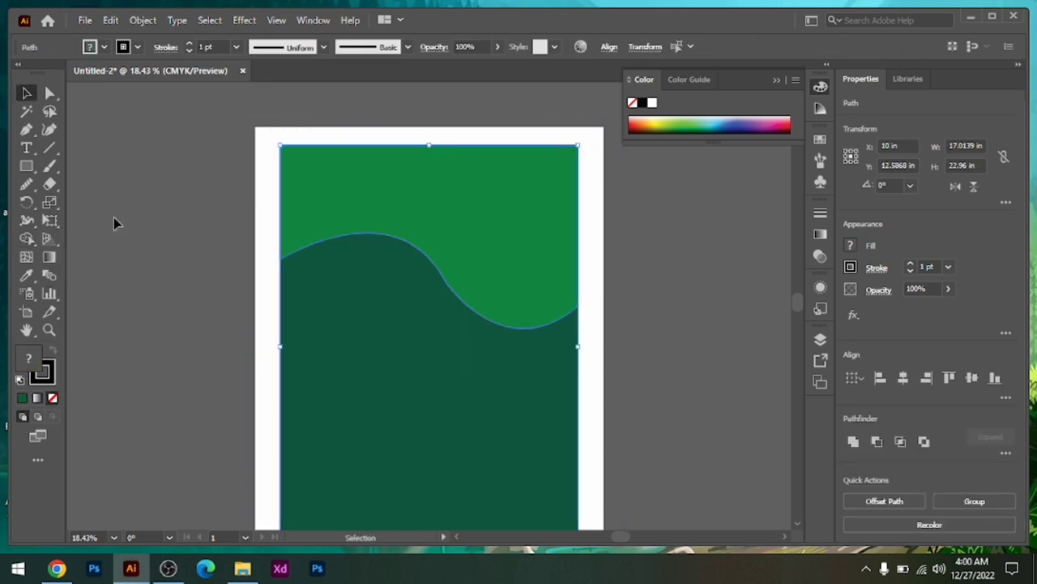
pyautogui.press('v')
pyautogui.hotkey('ctrl', 'shift', 'a')
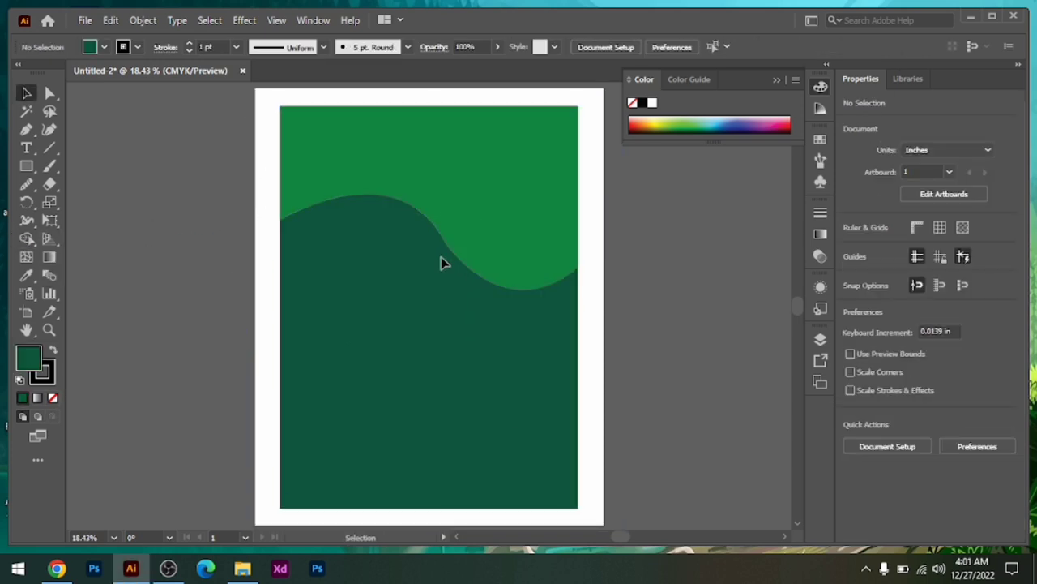
pyautogui.hotkey('ctrl', 'a')
# - Draw a dark green circle near the top-left corner with the Ellipse tool
pyautogui.click(325, 146)
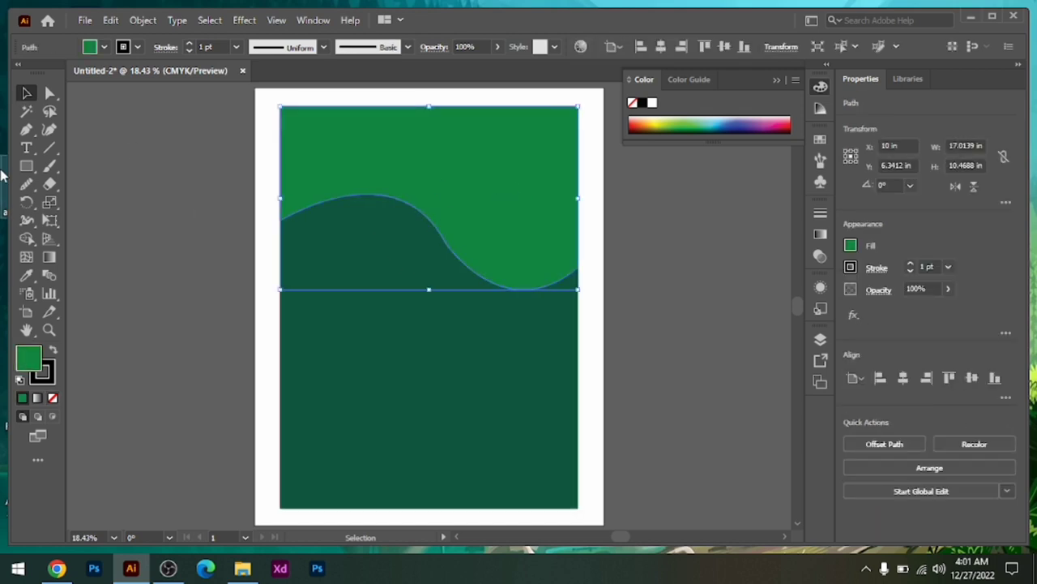
pyautogui.moveTo(27, 183); pyautogui.dragTo(113, 183)
pyautogui.click(29, 91)
pyautogui.click(338, 405)
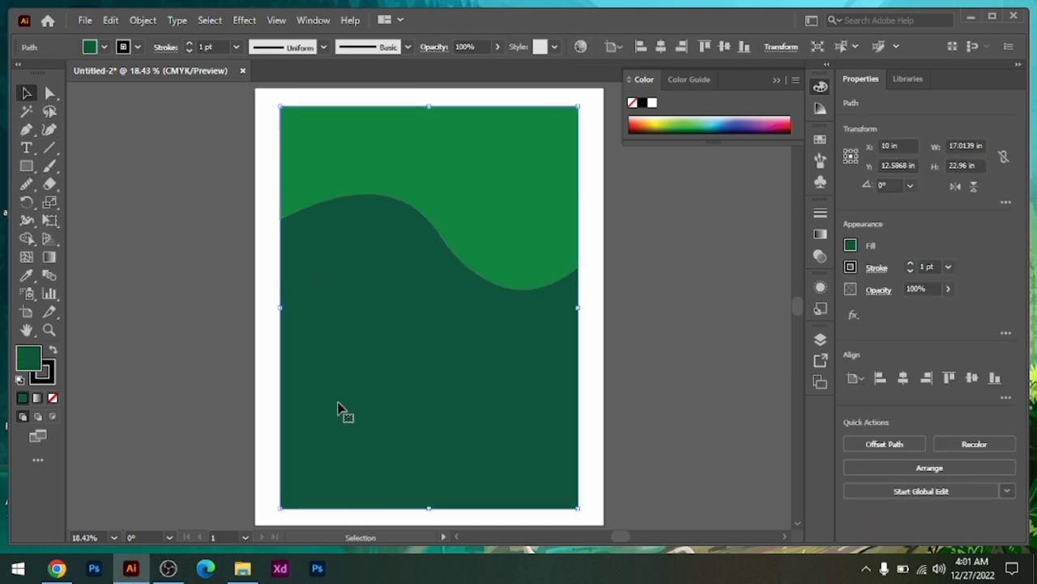
pyautogui.hotkey('ctrl', 'shift', 'a')
pyautogui.click(26, 165)
pyautogui.click(81, 202)
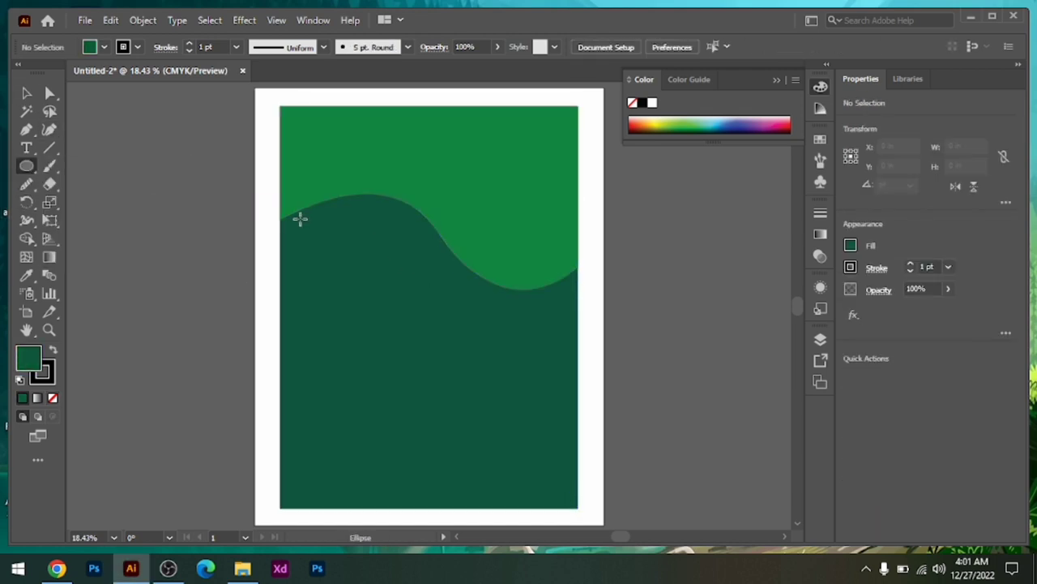
pyautogui.moveTo(377, 187)
pyautogui.mouseDown()
pyautogui.moveTo(337, 146)
pyautogui.moveTo(415, 200)
pyautogui.mouseUp()
pyautogui.moveTo(340, 132); pyautogui.dragTo(410, 197)
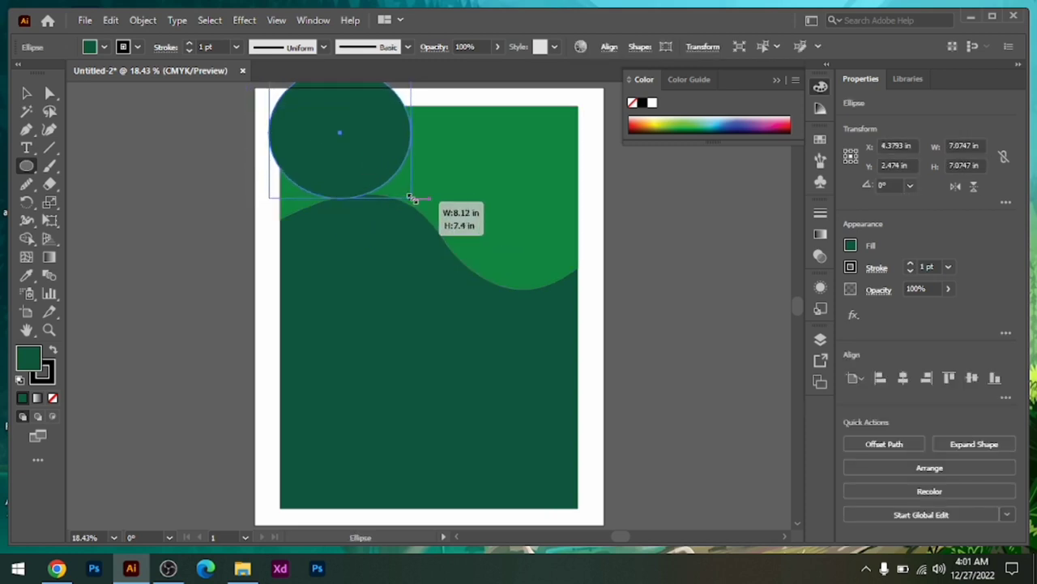
# - Place a larger circle at the top right and resize the top-left circle into place
pyautogui.press('v')
pyautogui.moveTo(381, 137); pyautogui.dragTo(564, 149)
pyautogui.keyDown('alt'); pyautogui.moveTo(460, 209); pyautogui.dragTo(429, 243); pyautogui.keyUp('alt')
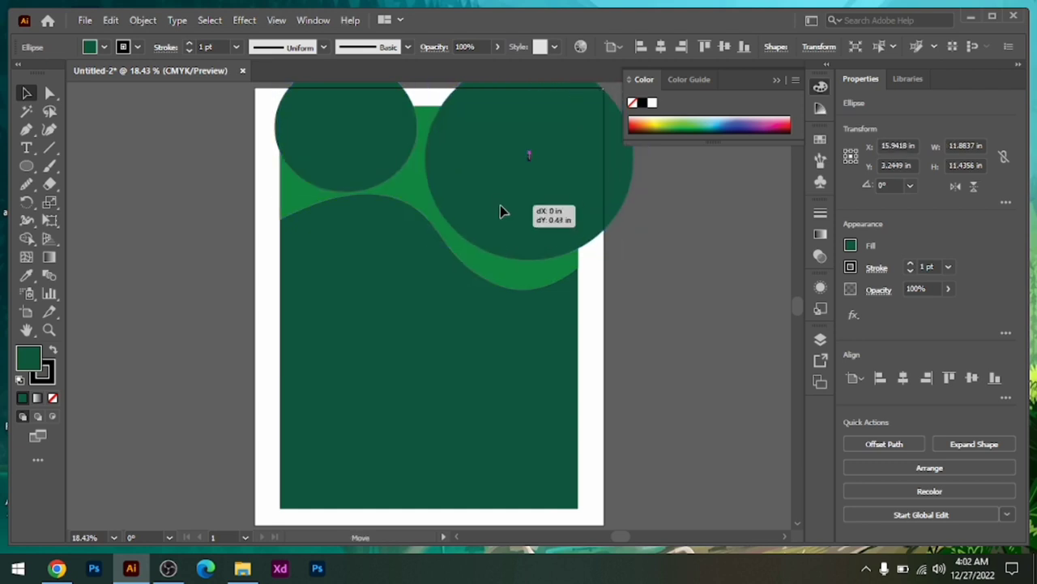
pyautogui.moveTo(507, 197); pyautogui.dragTo(503, 213)
pyautogui.hotkey('ctrl', 't')
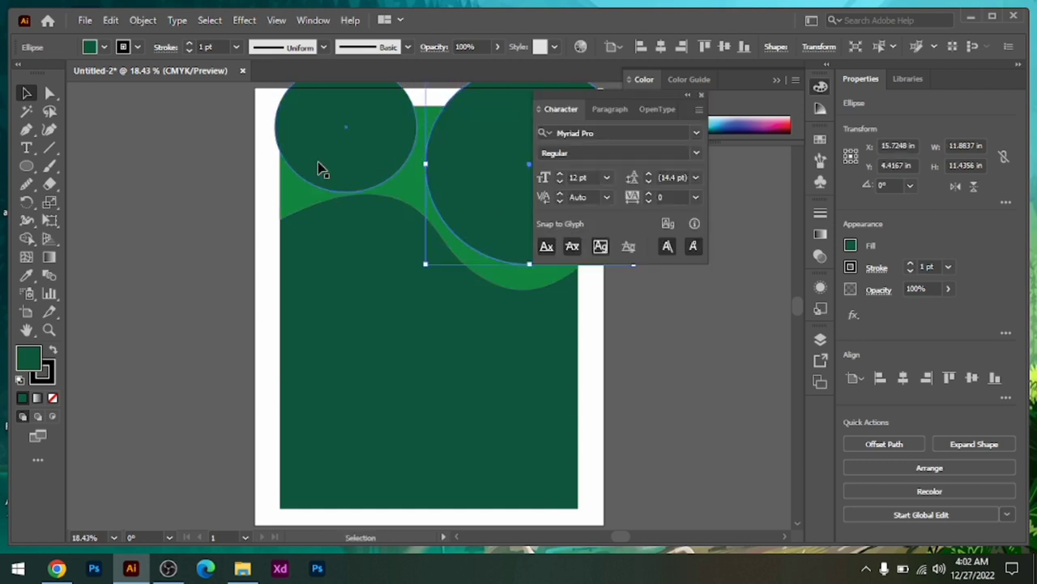
pyautogui.hotkey('ctrl', 'shift', 'a')
pyautogui.click(317, 167)
pyautogui.moveTo(275, 191); pyautogui.dragTo(271, 199)
pyautogui.moveTo(343, 127); pyautogui.dragTo(347, 121)
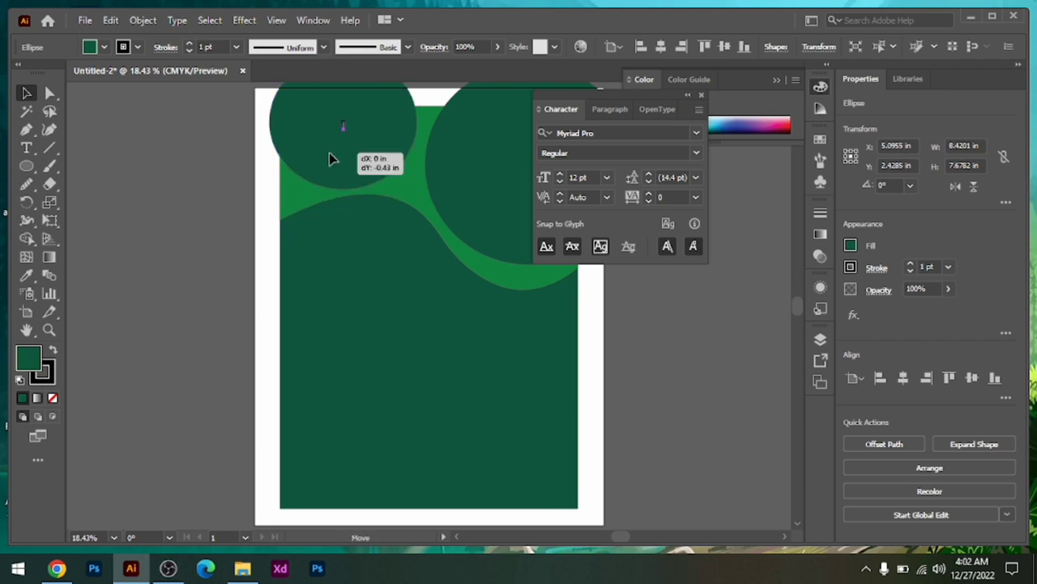
pyautogui.hotkey('ctrl', 'shift', 'a')
# - Remove the circle parts above the page edge with Shape Builder
pyautogui.moveTo(301, 203); pyautogui.dragTo(484, 108)
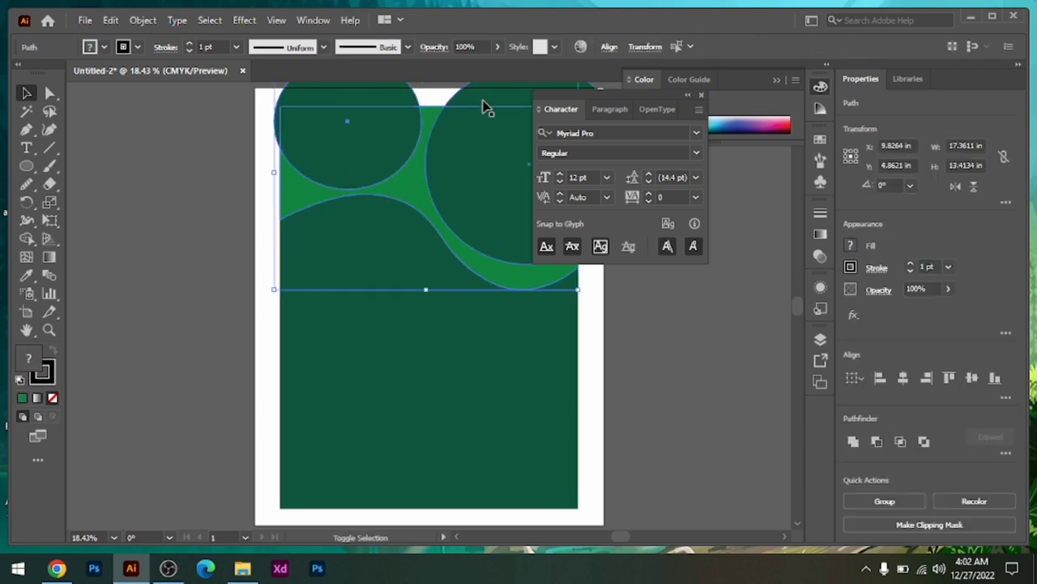
pyautogui.click(26, 239)
pyautogui.keyDown('alt'); pyautogui.moveTo(299, 100); pyautogui.dragTo(470, 99); pyautogui.keyUp('alt')
pyautogui.hotkey('ctrl', 't')
pyautogui.press('v')
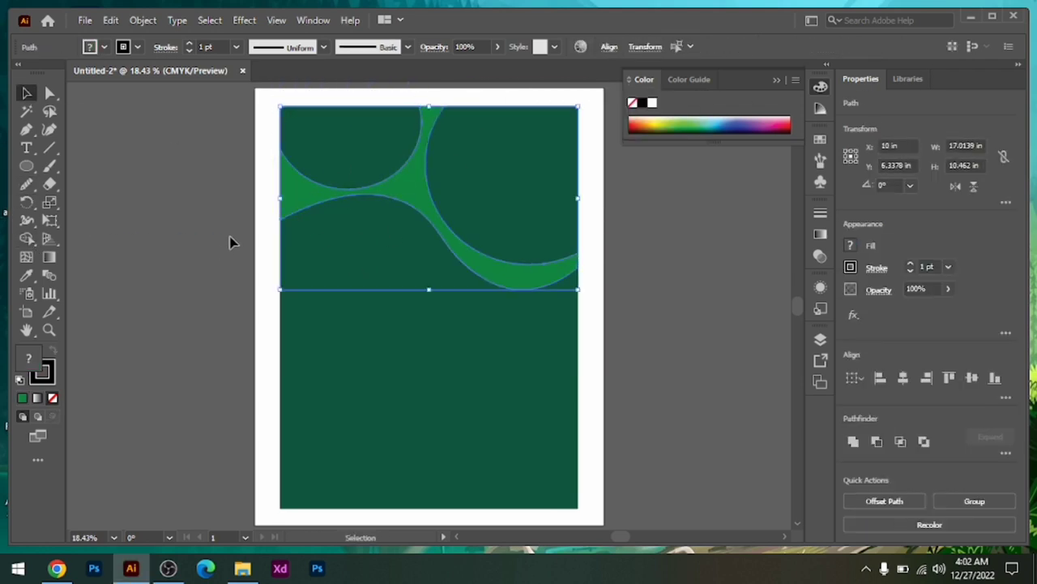
pyautogui.click(139, 244)
# - Place the fruit salad image over the top-left circle
pyautogui.click(85, 21)
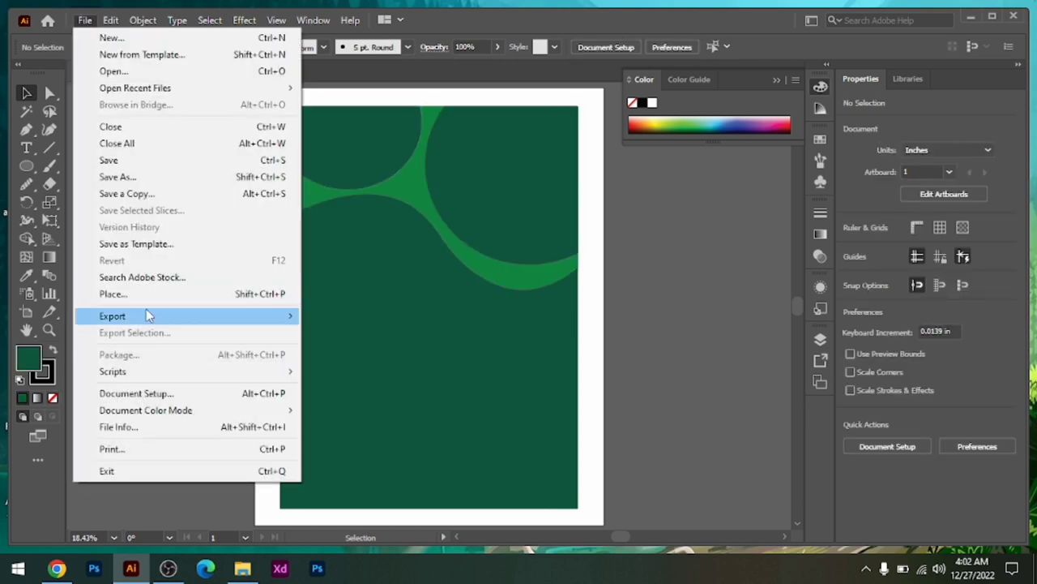
pyautogui.click(146, 294)
pyautogui.click(203, 143)
pyautogui.click(396, 417)
pyautogui.moveTo(278, 98); pyautogui.dragTo(459, 268)
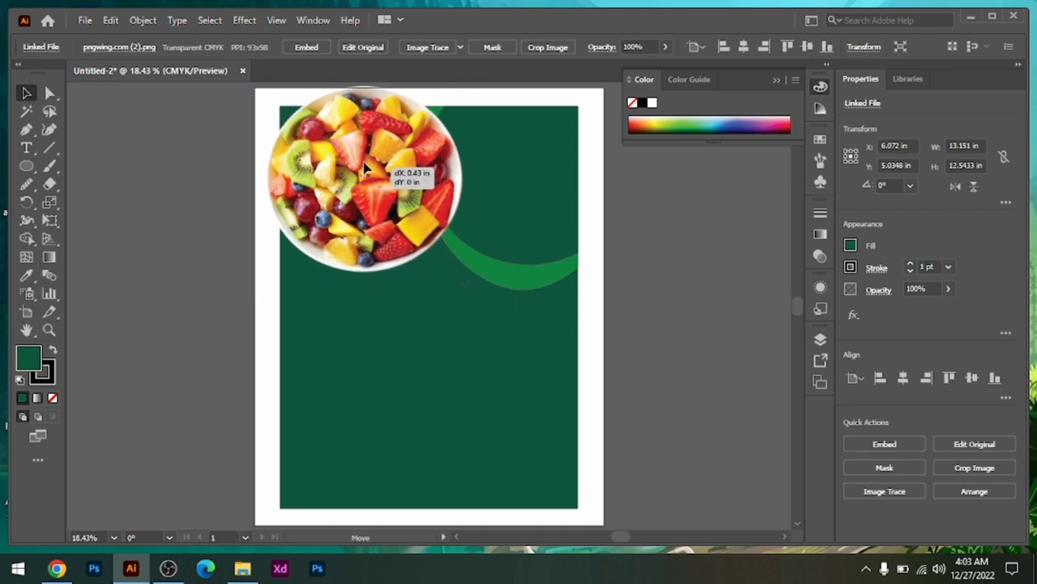
pyautogui.moveTo(364, 171); pyautogui.dragTo(418, 171)
# - Bring the circle to front and clip the fruit photo inside it
pyautogui.rightClick(285, 130)
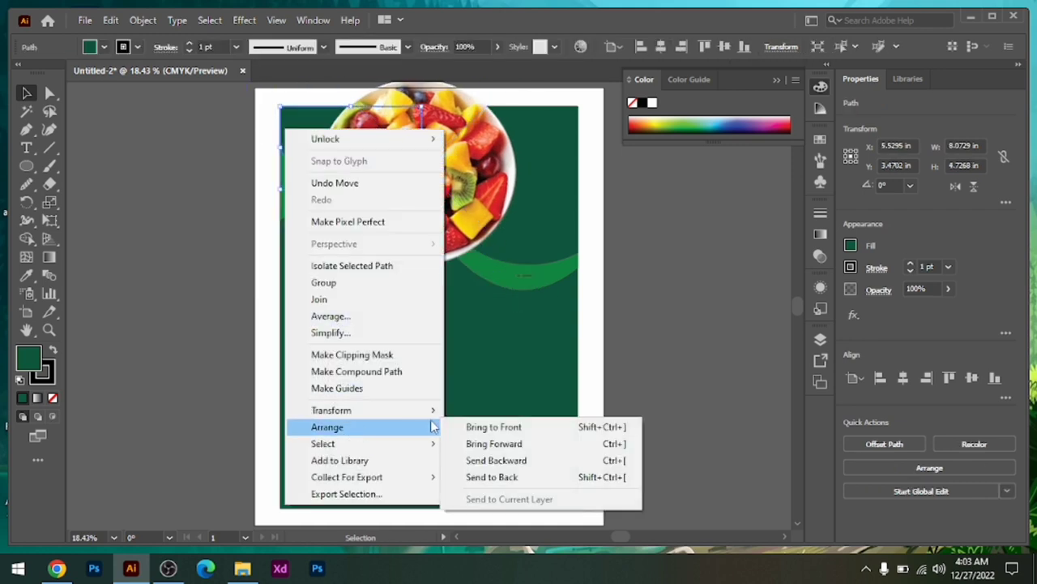
pyautogui.click(486, 426)
pyautogui.moveTo(443, 212); pyautogui.dragTo(364, 212)
pyautogui.rightClick(359, 203)
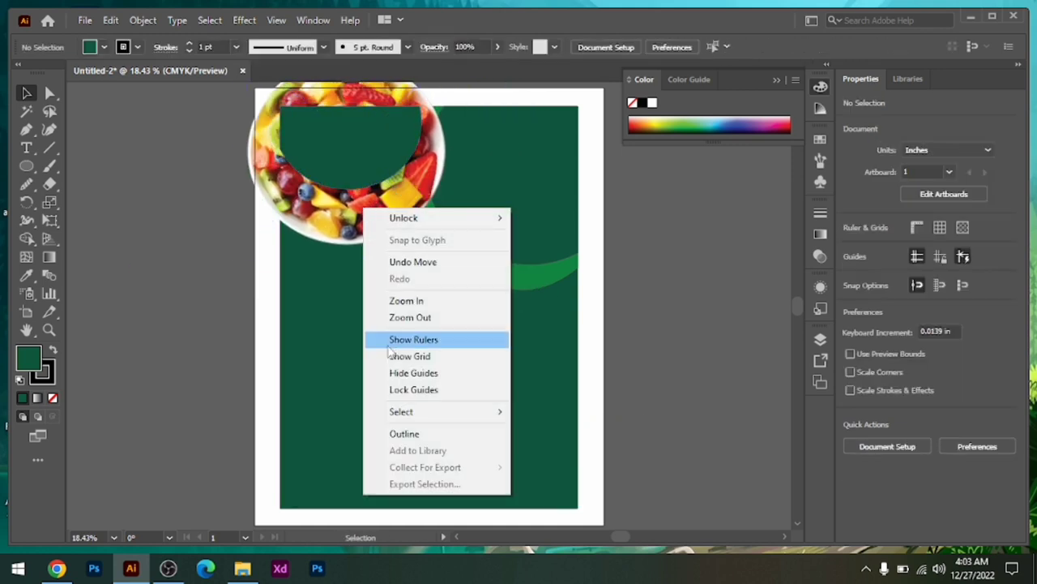
pyautogui.press('Escape')
pyautogui.moveTo(235, 81); pyautogui.dragTo(342, 219)
pyautogui.rightClick(343, 219)
pyautogui.click(406, 315)
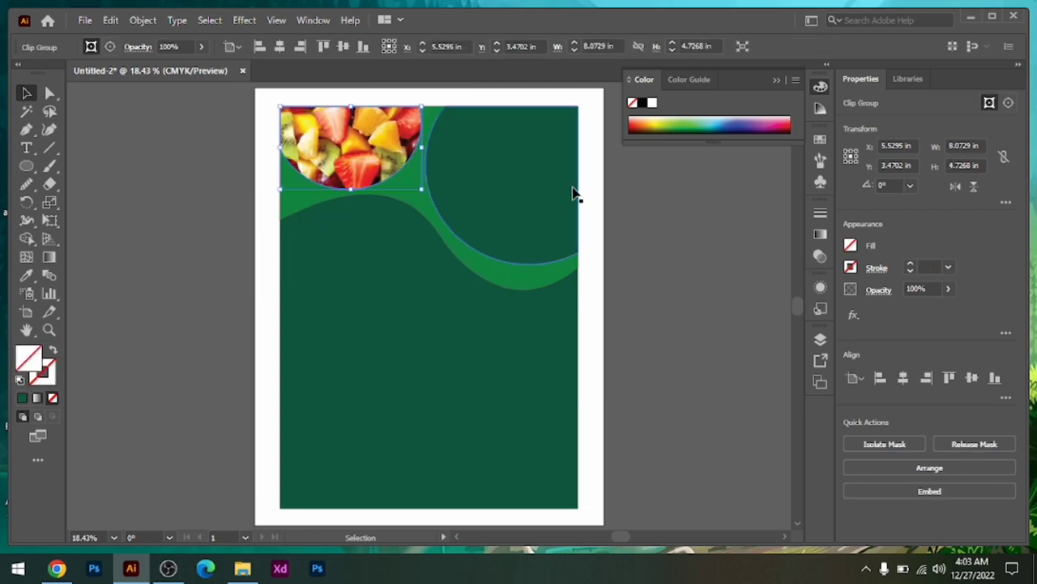
pyautogui.click(203, 98)
pyautogui.click(85, 19)
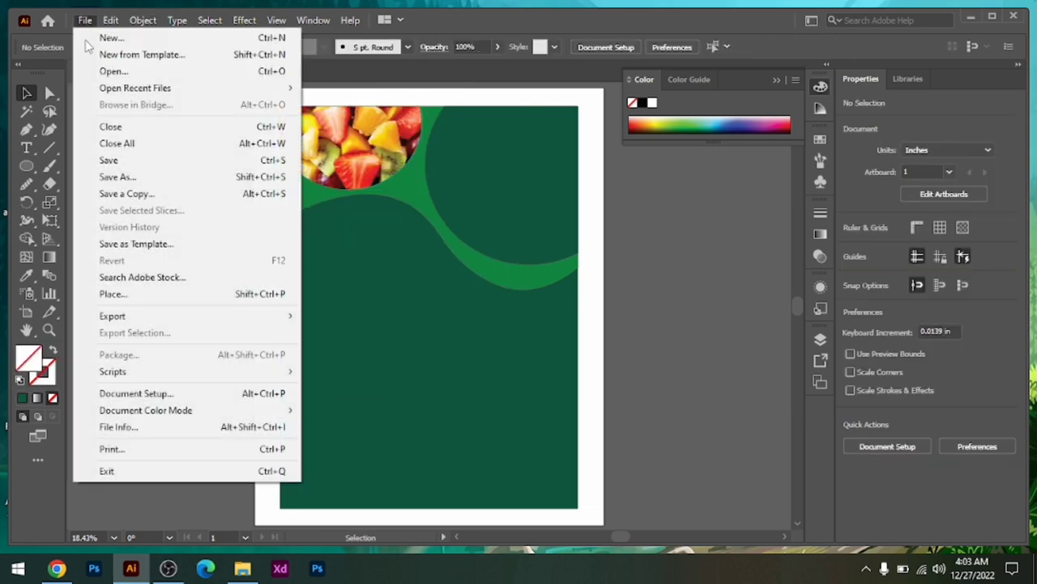
pyautogui.click(122, 294)
pyautogui.doubleClick(243, 156)
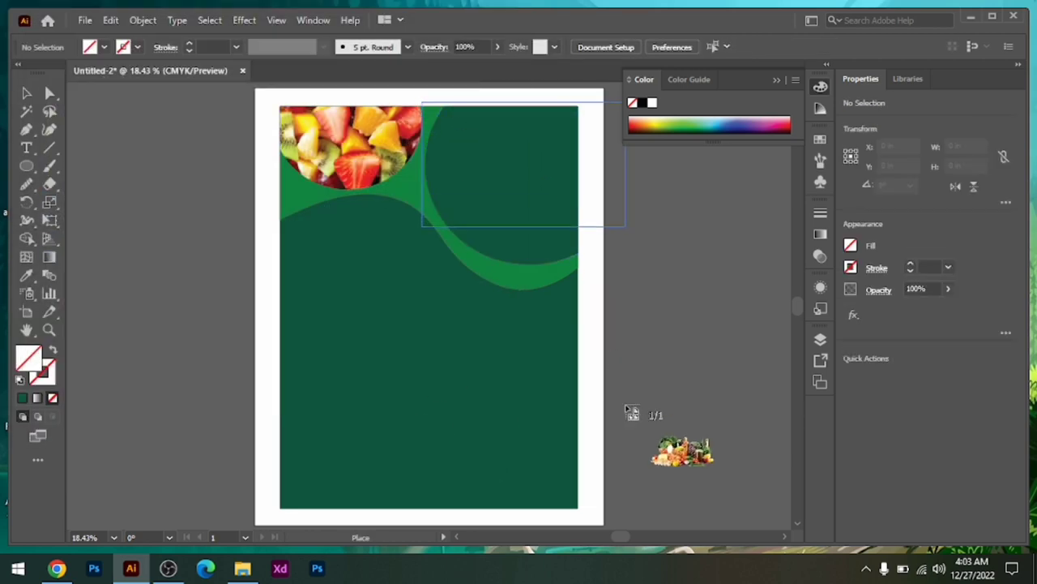
pyautogui.moveTo(421, 103)
pyautogui.mouseDown()
pyautogui.moveTo(624, 227)
pyautogui.moveTo(683, 301)
pyautogui.mouseUp()
pyautogui.moveTo(552, 203); pyautogui.dragTo(502, 175)
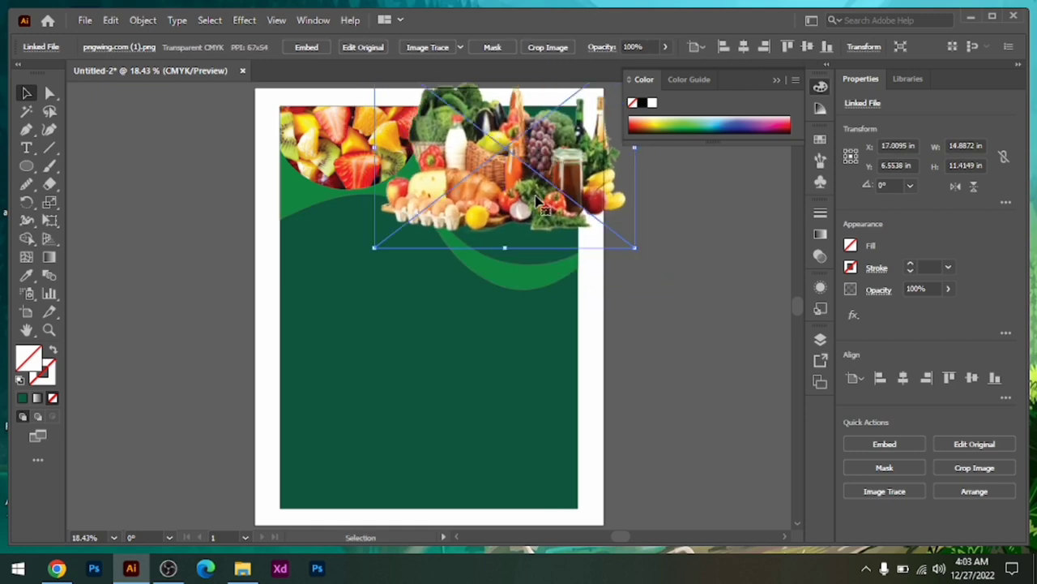
pyautogui.rightClick(544, 175)
pyautogui.click(738, 475)
pyautogui.rightClick(602, 159)
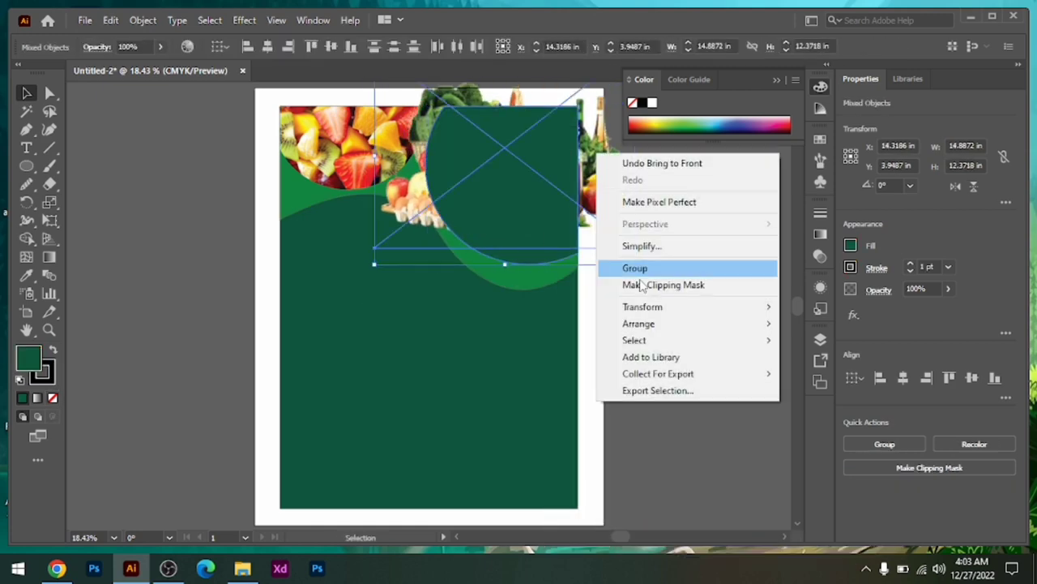
pyautogui.click(641, 287)
pyautogui.moveTo(524, 167); pyautogui.dragTo(527, 161)
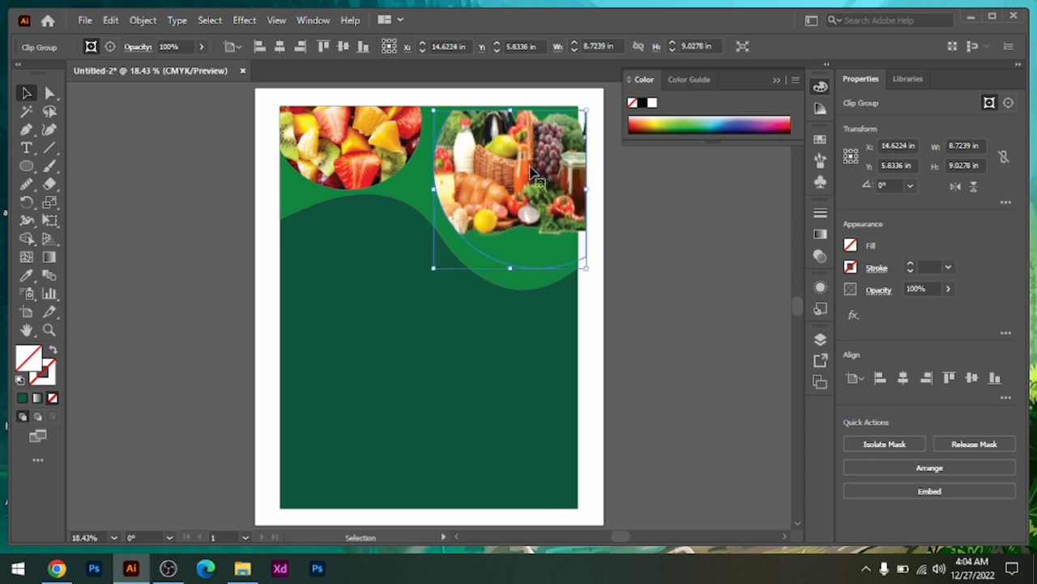
pyautogui.hotkey('ctrl', 'z')
pyautogui.hotkey('ctrl', 'z')
pyautogui.hotkey('ctrl', 'z')
pyautogui.hotkey('ctrl', 'z')
pyautogui.hotkey('ctrl', 'z')
# - Place the salad image and scale it near the top-right circle
pyautogui.click(84, 20)
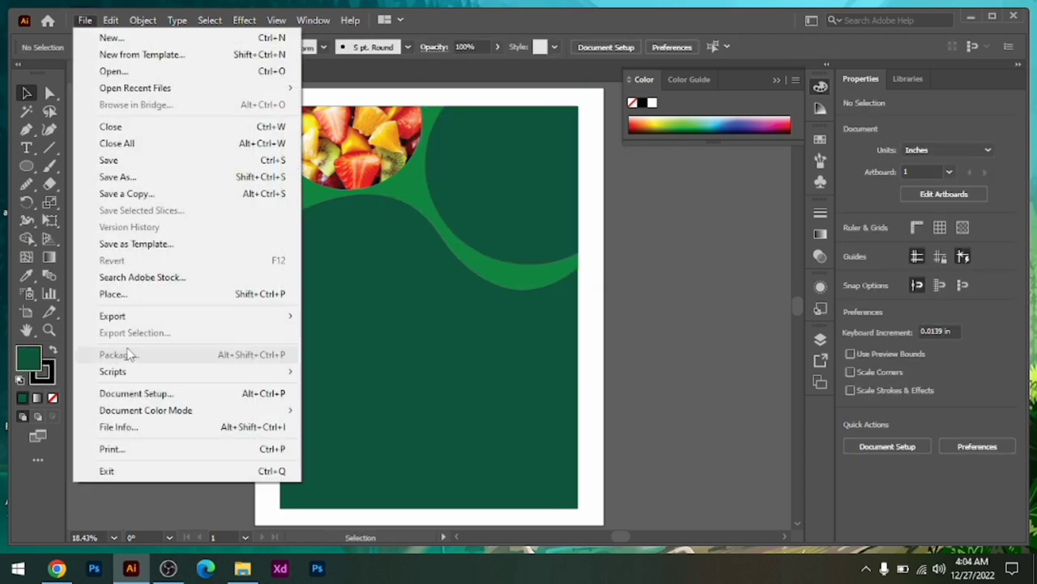
pyautogui.click(116, 291)
pyautogui.click(215, 172)
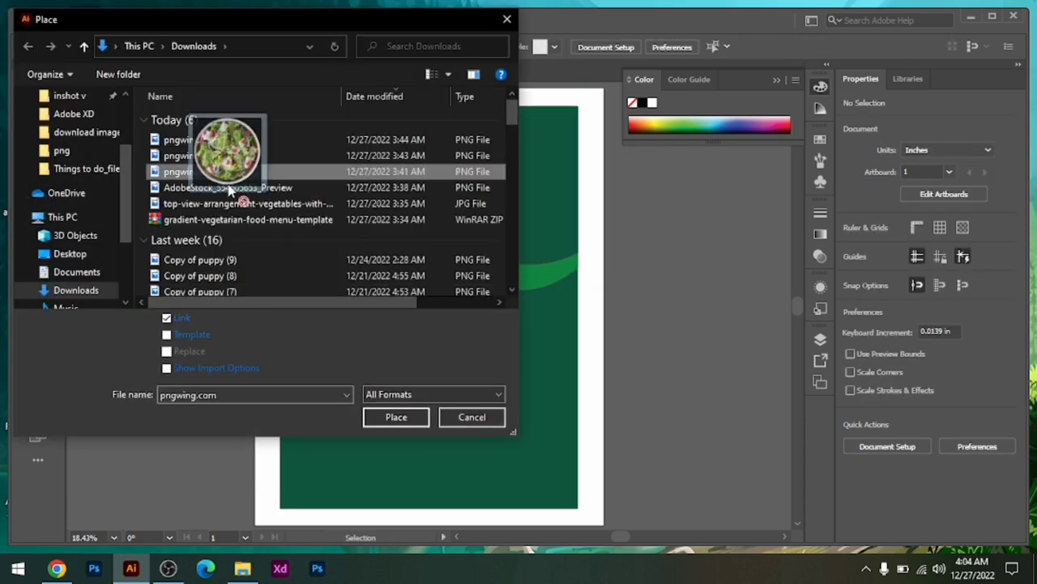
pyautogui.click(414, 418)
pyautogui.click(440, 92)
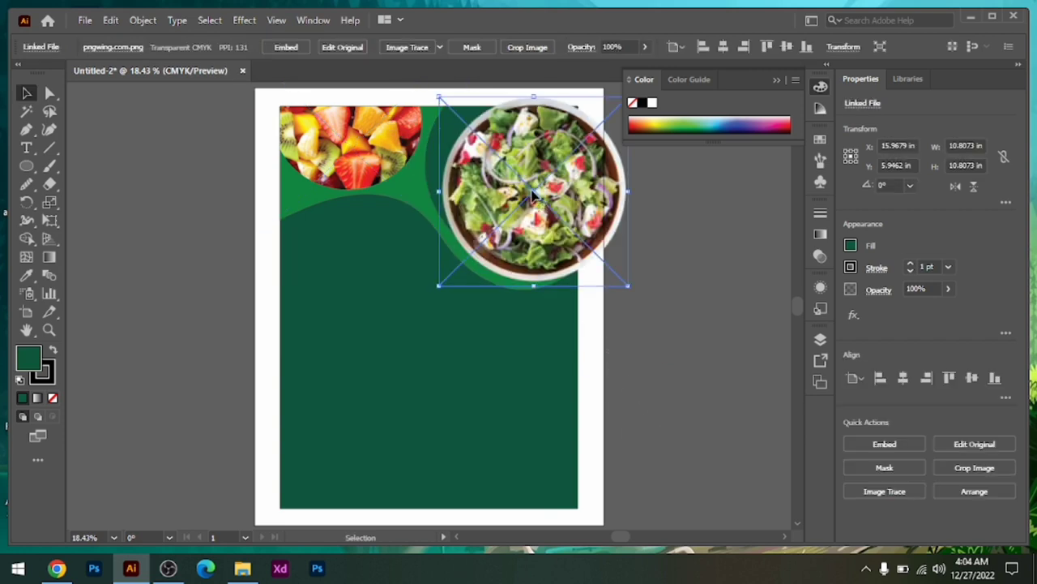
pyautogui.moveTo(625, 289); pyautogui.dragTo(648, 296)
pyautogui.moveTo(497, 181)
pyautogui.mouseDown()
pyautogui.moveTo(483, 185)
pyautogui.moveTo(466, 250)
pyautogui.mouseUp()
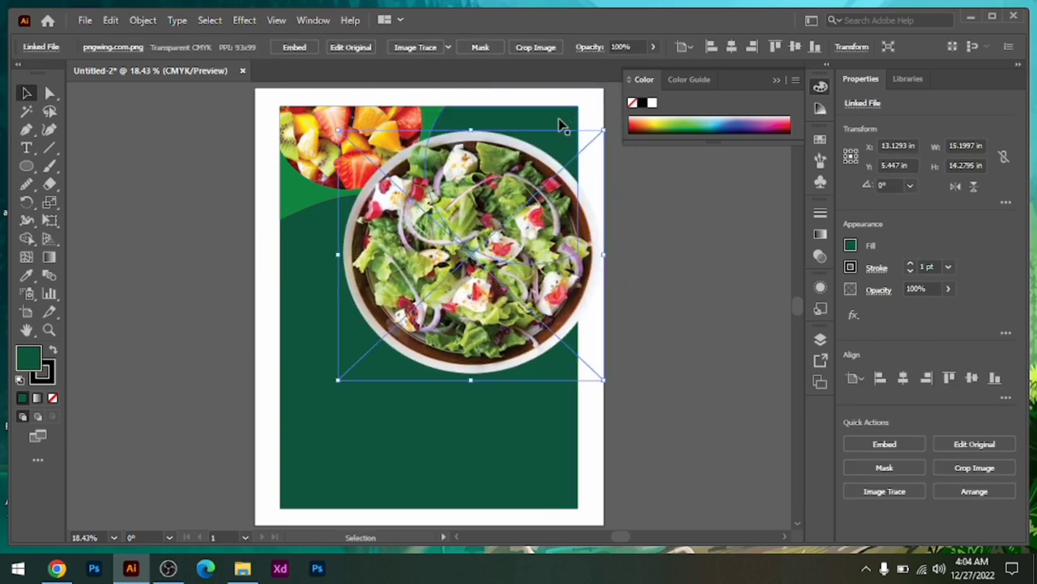
# - Bring the green circle to front and clip the salad photo inside it
pyautogui.rightClick(574, 115)
pyautogui.click(770, 410)
pyautogui.keyDown('shift'); pyautogui.click(458, 310); pyautogui.keyUp('shift')
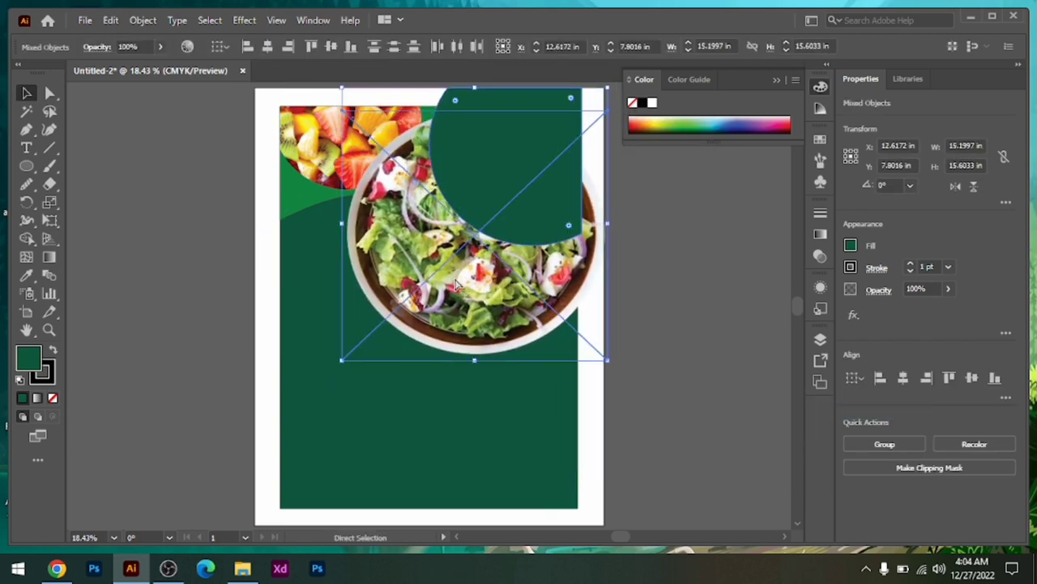
pyautogui.moveTo(492, 314); pyautogui.dragTo(517, 250)
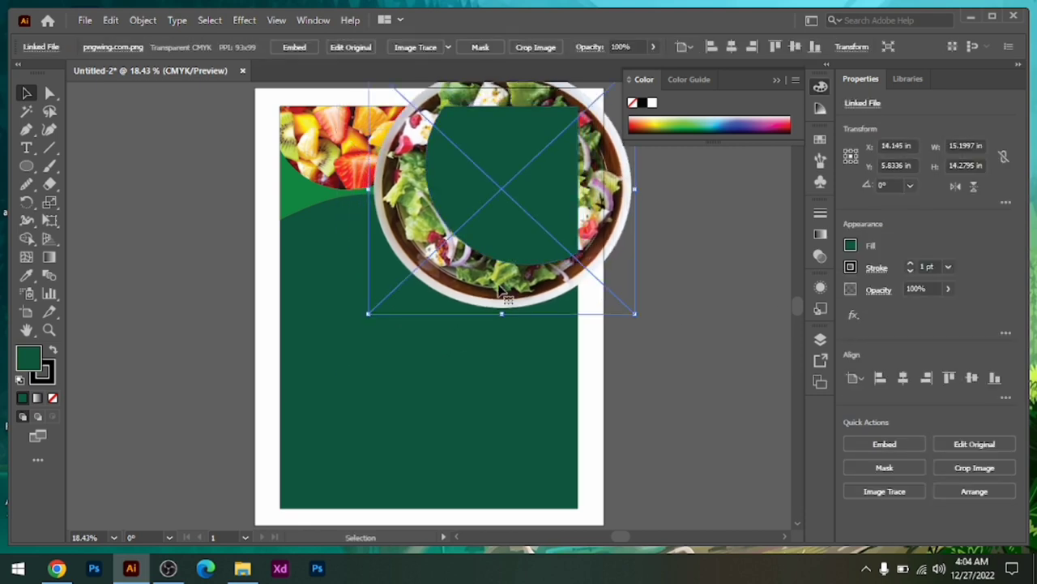
pyautogui.keyDown('shift'); pyautogui.click(503, 178); pyautogui.keyUp('shift')
pyautogui.rightClick(504, 175)
pyautogui.click(556, 392)
pyautogui.click(678, 276)
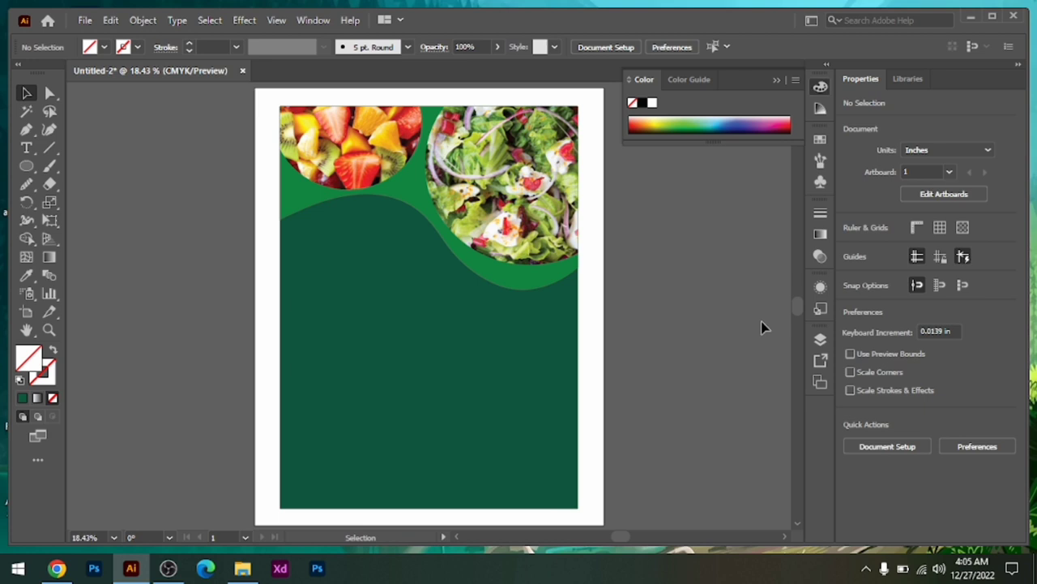
# - Draw a circle at the artboard's bottom right and fill it bright green
pyautogui.click(26, 166)
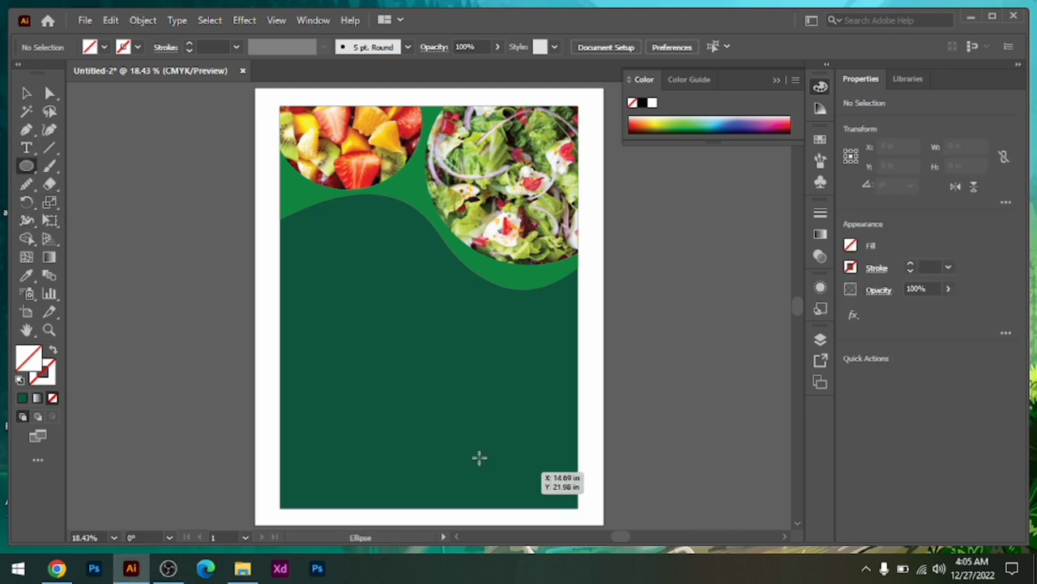
pyautogui.moveTo(479, 456)
pyautogui.mouseDown()
pyautogui.moveTo(614, 467)
pyautogui.moveTo(531, 480)
pyautogui.moveTo(512, 501)
pyautogui.moveTo(521, 436)
pyautogui.moveTo(502, 421)
pyautogui.mouseUp()
pyautogui.press('v')
pyautogui.click(27, 184)
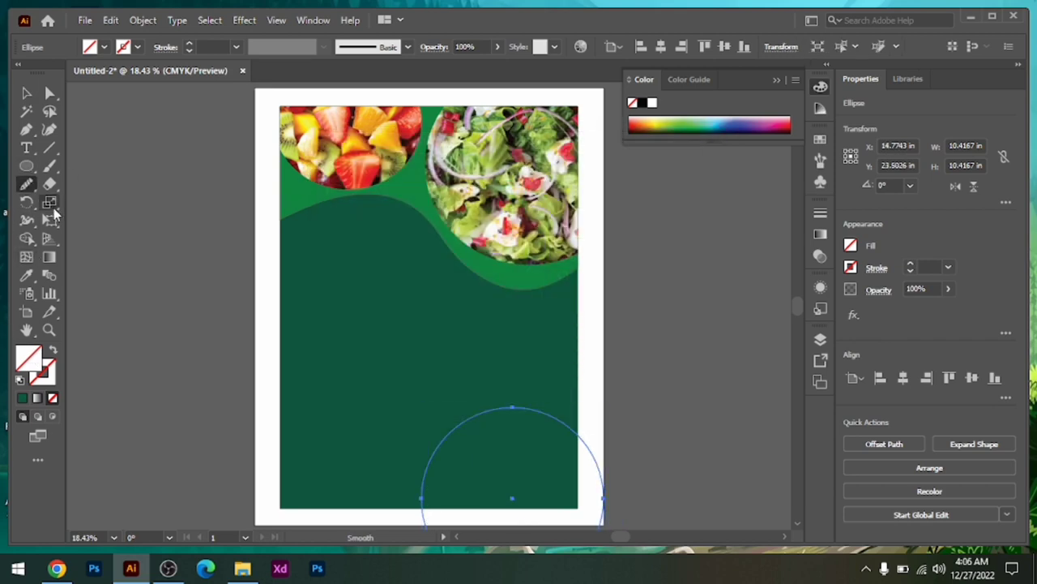
pyautogui.doubleClick(34, 363)
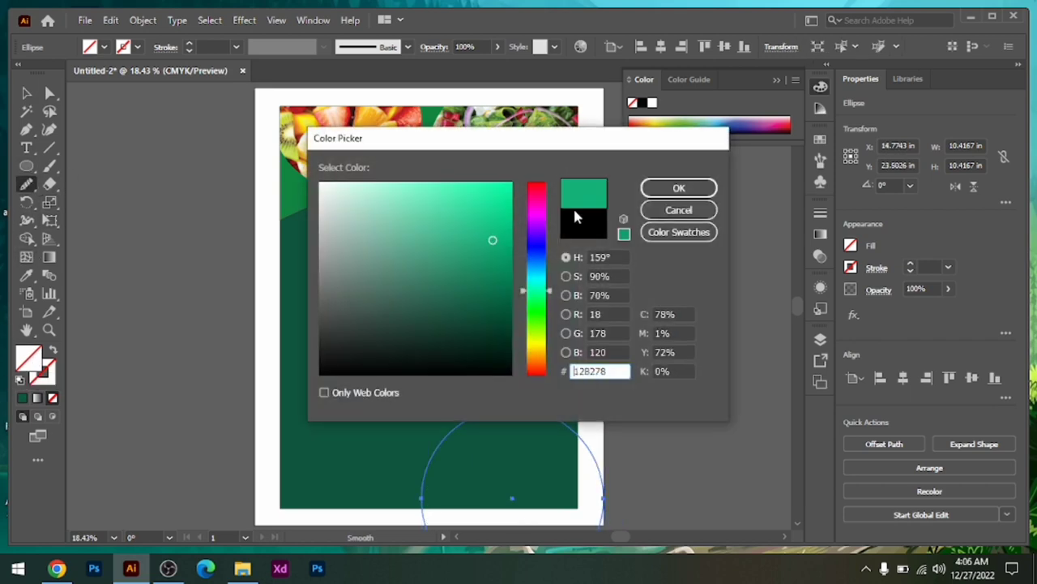
pyautogui.click(678, 187)
pyautogui.click(329, 206)
# - Fill the inner copied ellipse with the background's dark green using the Eyedropper
pyautogui.click(26, 94)
pyautogui.click(769, 358)
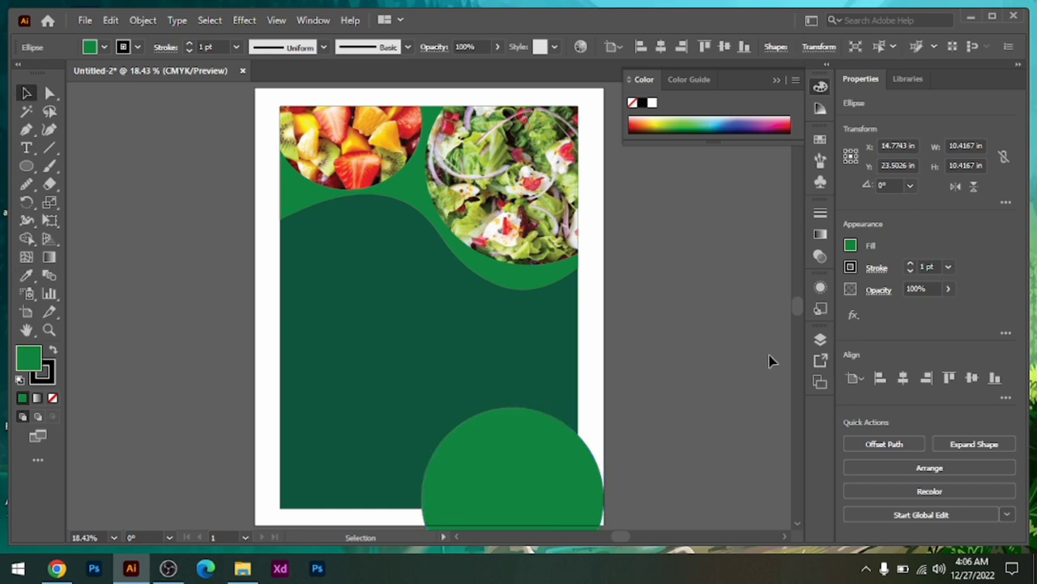
pyautogui.click(530, 433)
pyautogui.click(23, 397)
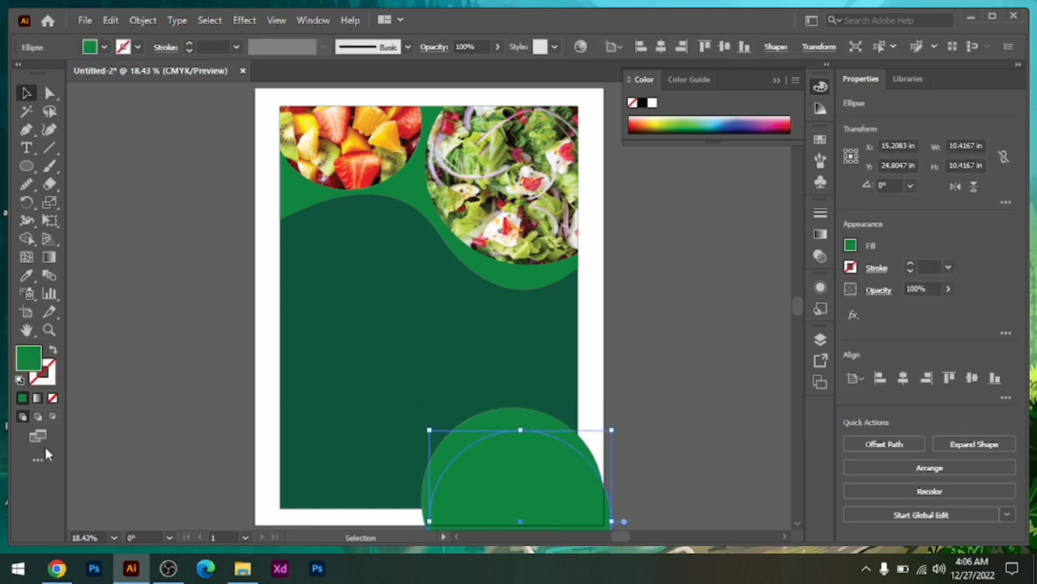
pyautogui.click(27, 275)
pyautogui.click(365, 365)
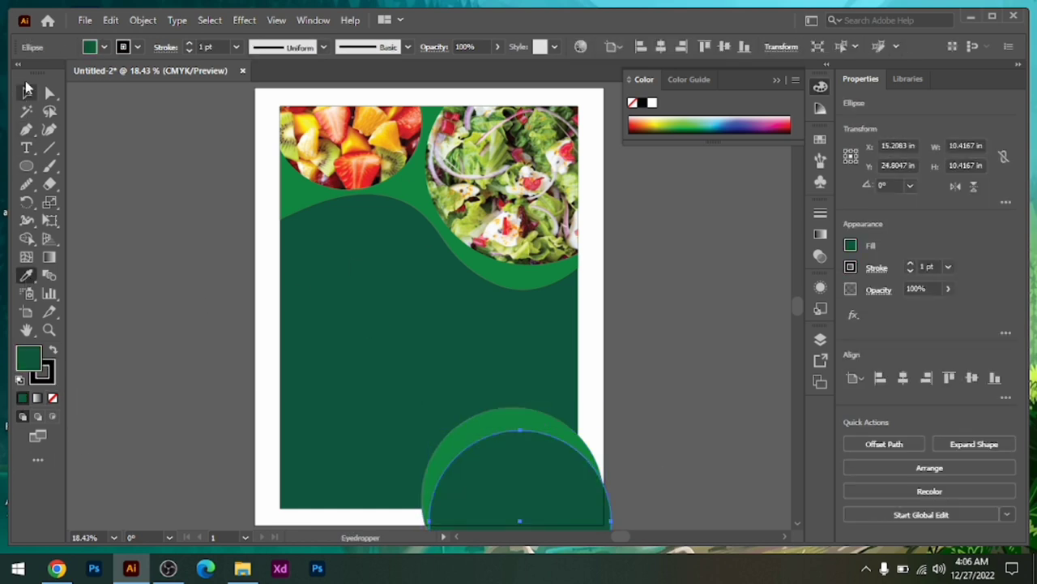
# - Trim the circle pieces below the artboard's bottom edge with Shape Builder
pyautogui.click(27, 94)
pyautogui.keyDown('shift'); pyautogui.click(522, 413); pyautogui.keyUp('shift')
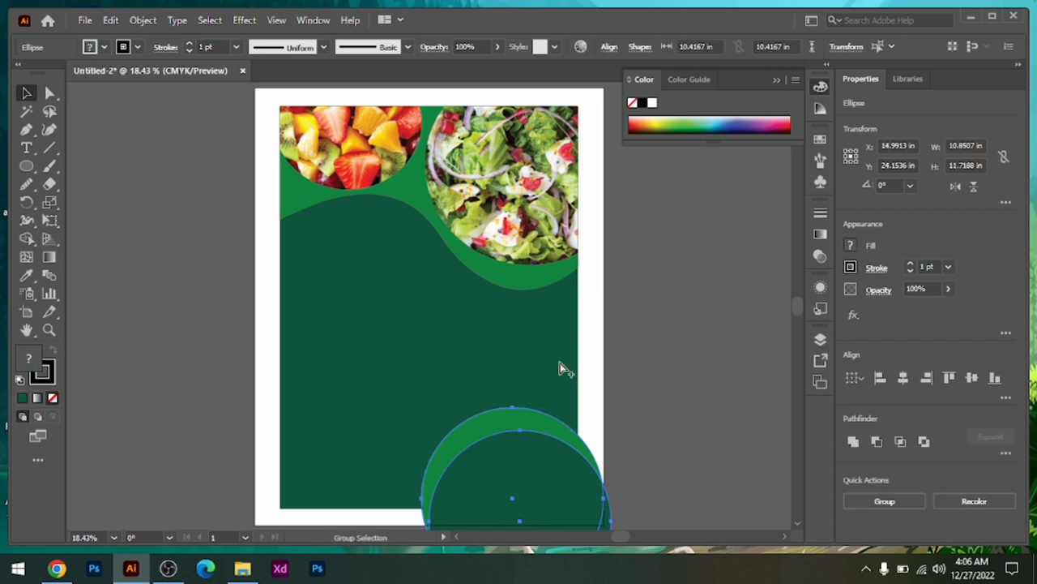
pyautogui.click(564, 368)
pyautogui.keyDown('shift'); pyautogui.click(500, 433); pyautogui.keyUp('shift')
pyautogui.click(27, 239)
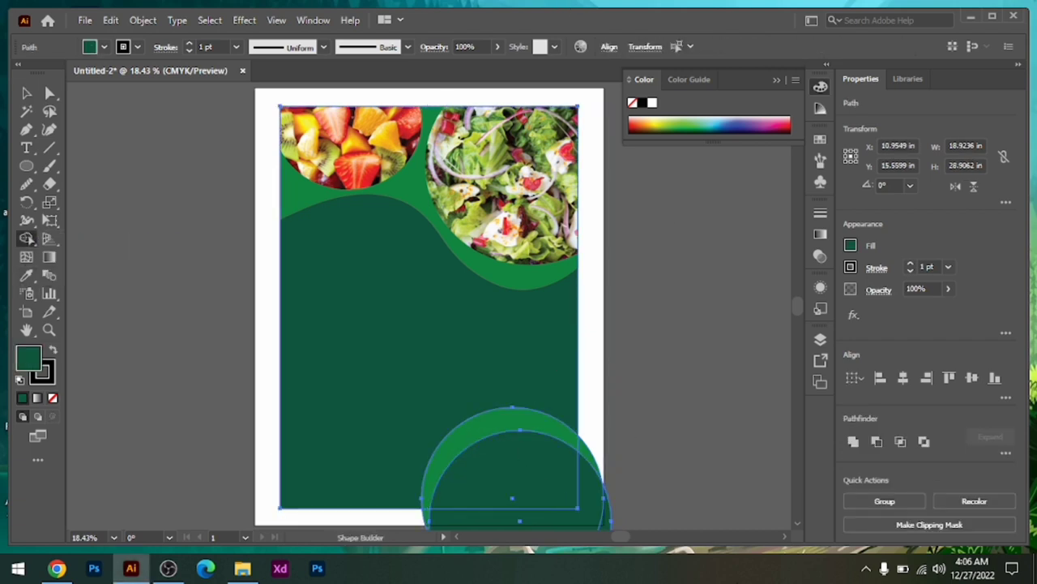
pyautogui.moveTo(658, 445); pyautogui.dragTo(677, 274)
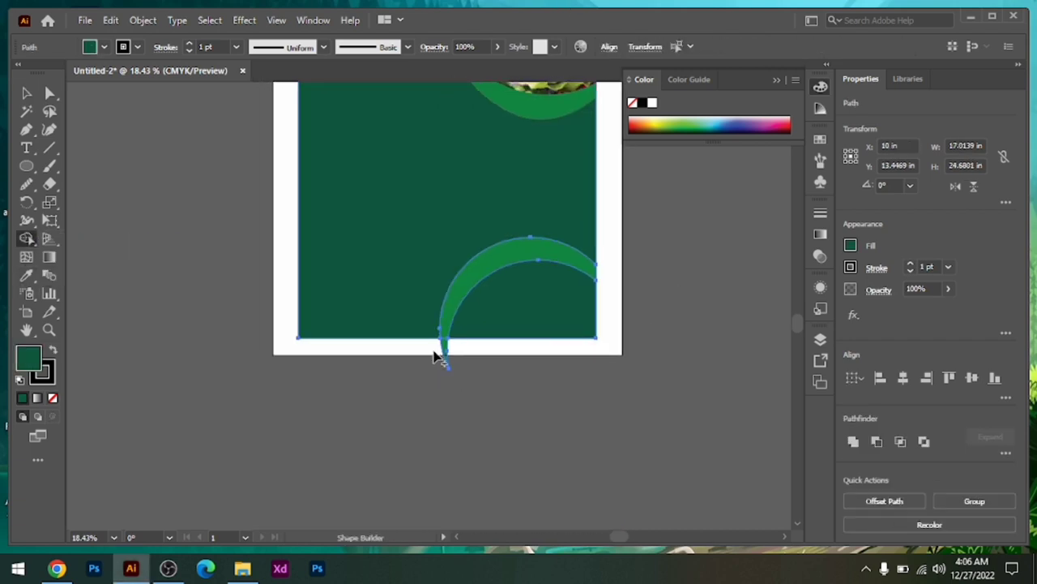
pyautogui.click(26, 94)
pyautogui.click(618, 303)
# - Place the grocery basket image over the bottom-right semicircle
pyautogui.click(559, 308)
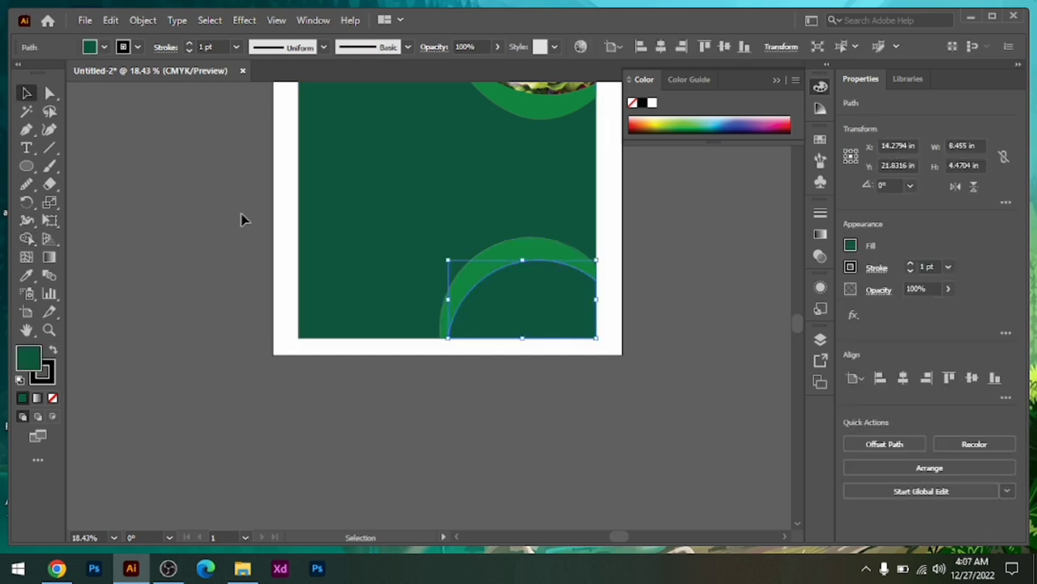
pyautogui.hotkey('ctrl', '0')
pyautogui.click(84, 20)
pyautogui.click(116, 292)
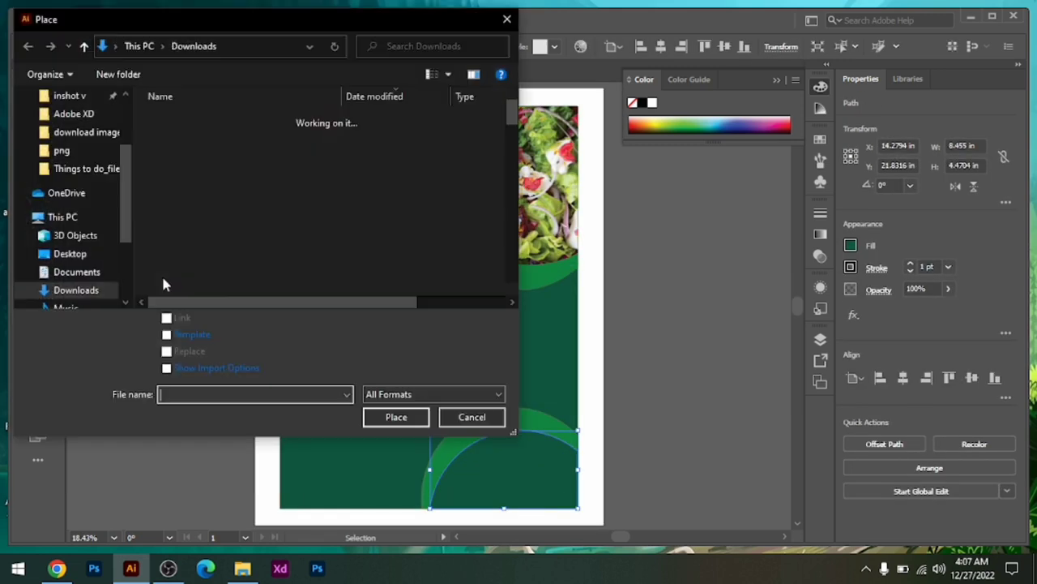
pyautogui.click(209, 162)
pyautogui.click(396, 417)
pyautogui.moveTo(400, 356); pyautogui.dragTo(604, 538)
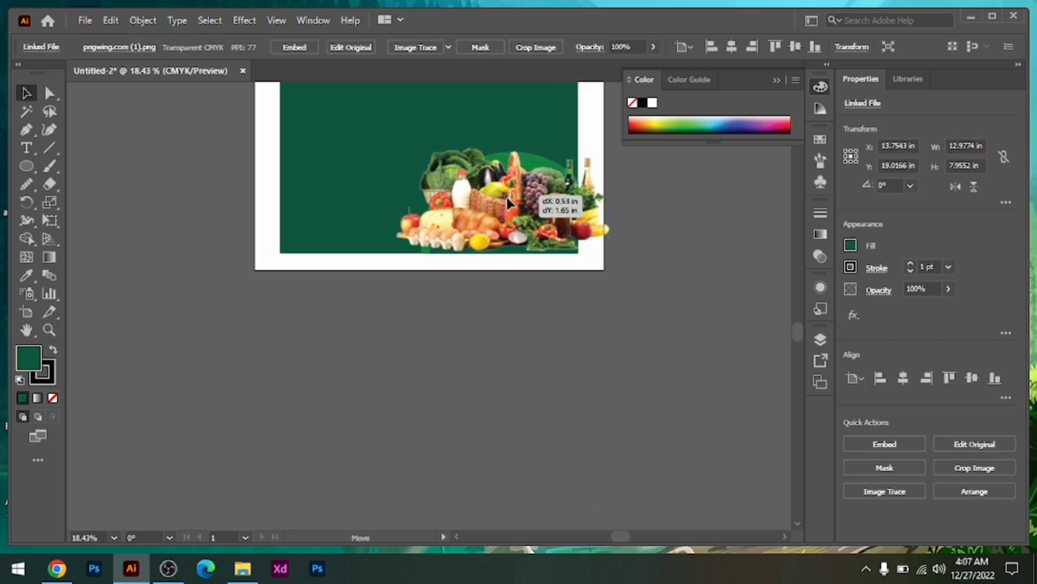
pyautogui.moveTo(500, 209)
pyautogui.mouseDown()
pyautogui.moveTo(415, 217)
pyautogui.moveTo(496, 219)
pyautogui.mouseUp()
# - Bring the semicircle to front and clip the grocery photo inside it
pyautogui.rightClick(560, 211)
pyautogui.click(753, 475)
pyautogui.keyDown('shift'); pyautogui.click(499, 227); pyautogui.keyUp('shift')
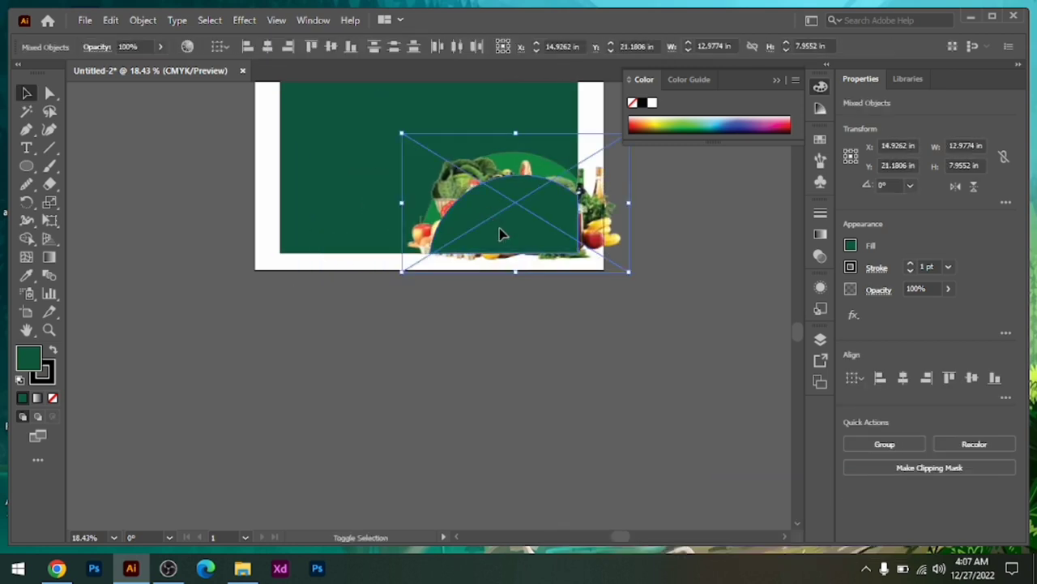
pyautogui.rightClick(499, 228)
pyautogui.click(567, 369)
pyautogui.click(453, 349)
pyautogui.scroll(5, 413, 385)
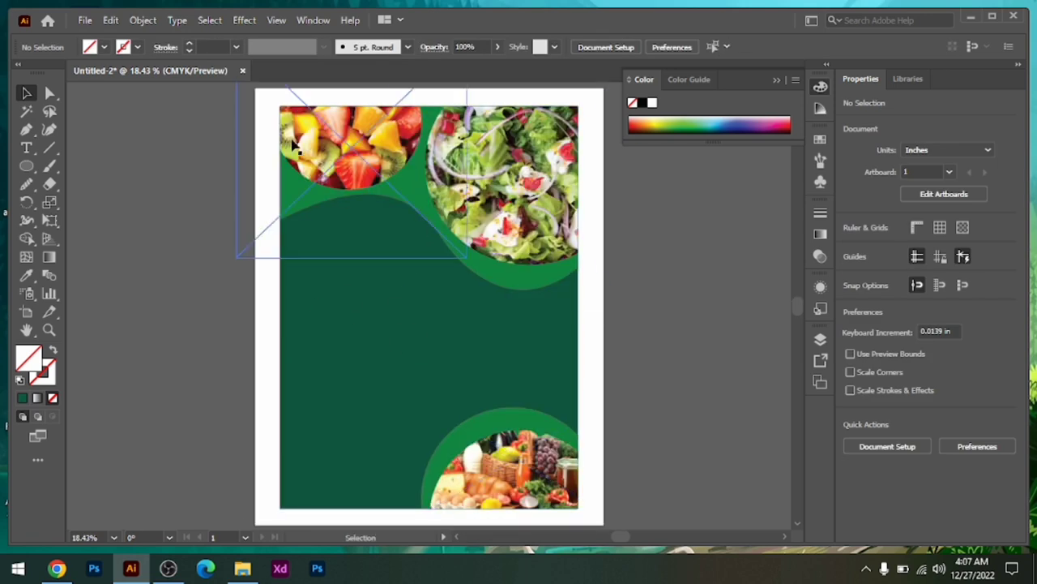
# - Draw a full-artboard rectangle filled #87c9b0
pyautogui.click(337, 156)
pyautogui.click(419, 195)
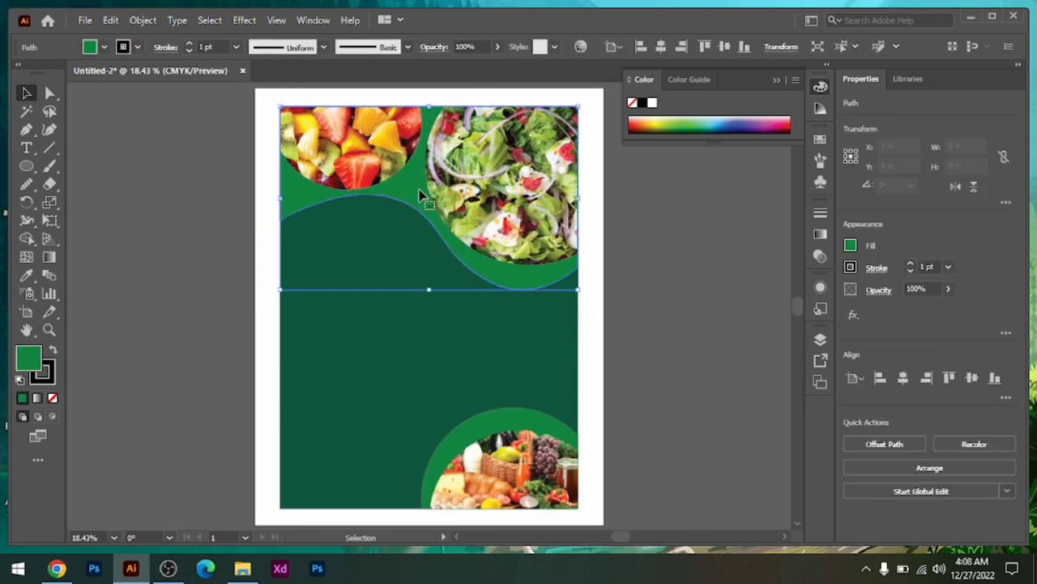
pyautogui.click(400, 301)
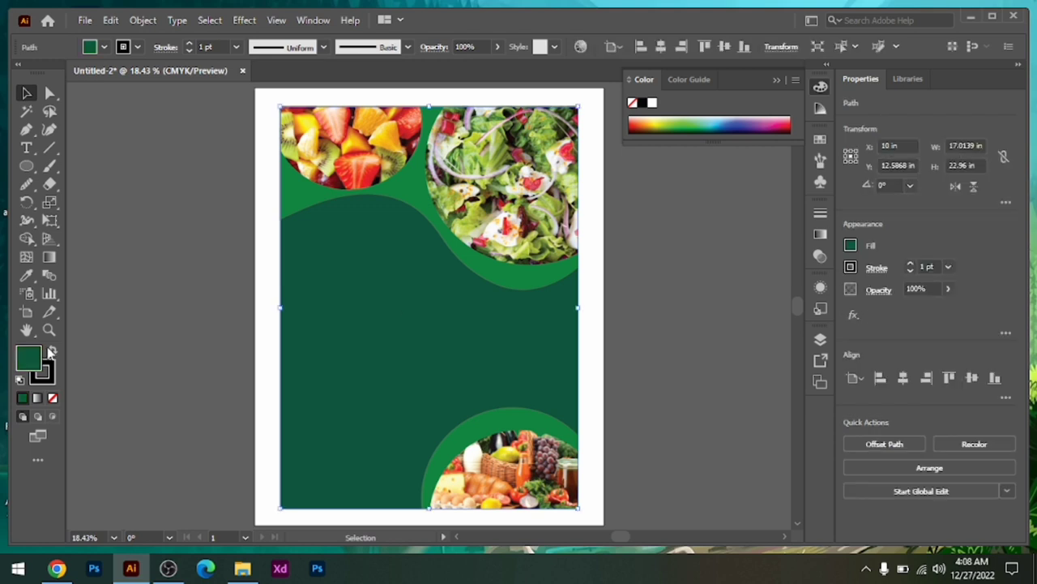
pyautogui.click(93, 228)
pyautogui.click(26, 166)
pyautogui.click(81, 175)
pyautogui.moveTo(255, 87); pyautogui.dragTo(604, 440)
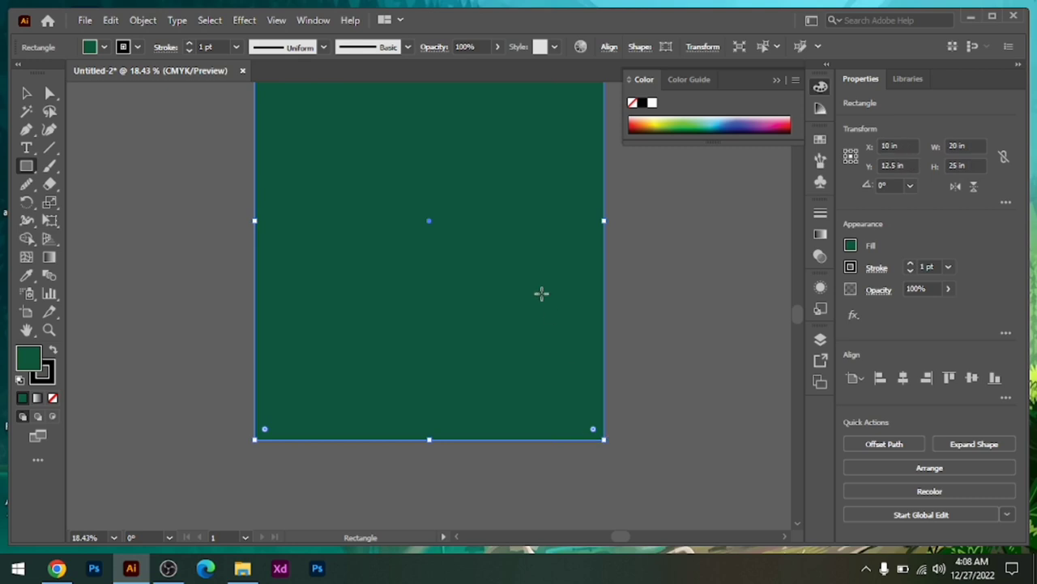
pyautogui.doubleClick(29, 357)
pyautogui.write('87c9b0')
pyautogui.press('Return')
pyautogui.press('v')
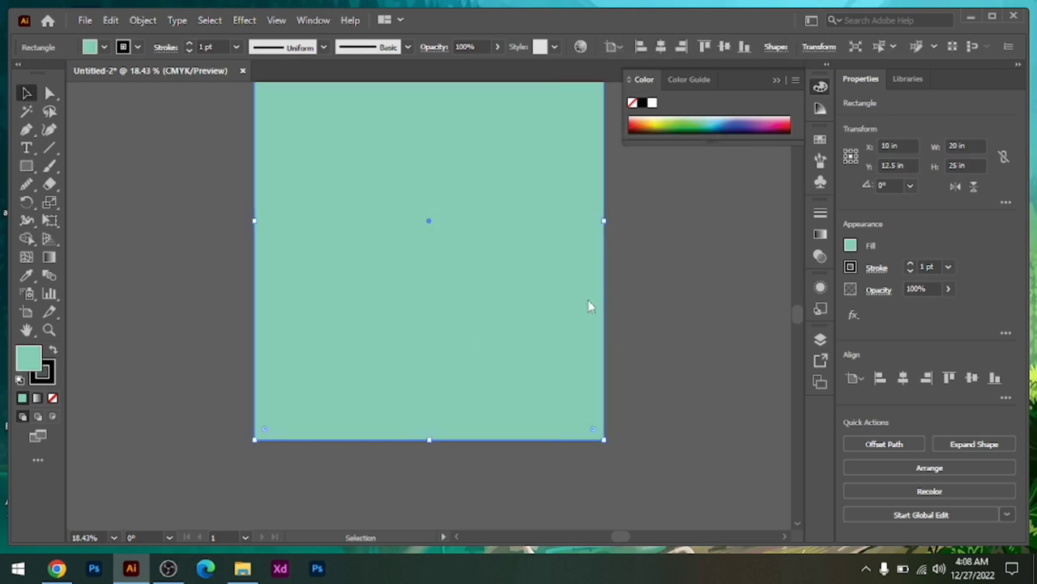
# - Send the rectangle to the back and eyedrop the dark green onto it
pyautogui.rightClick(590, 303)
pyautogui.click(794, 525)
pyautogui.scroll(2, 656, 332)
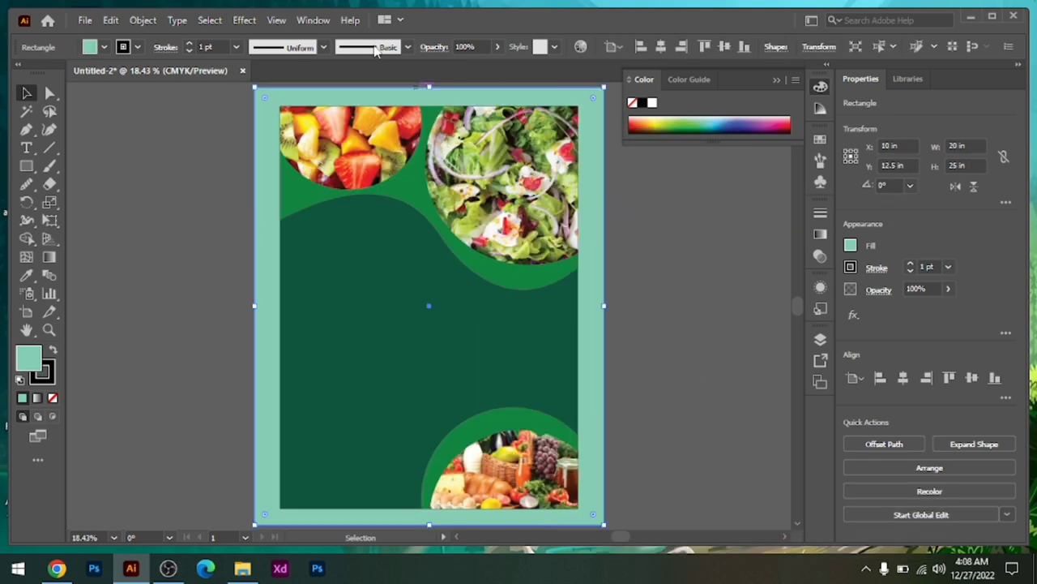
pyautogui.press('i')
pyautogui.click(288, 203)
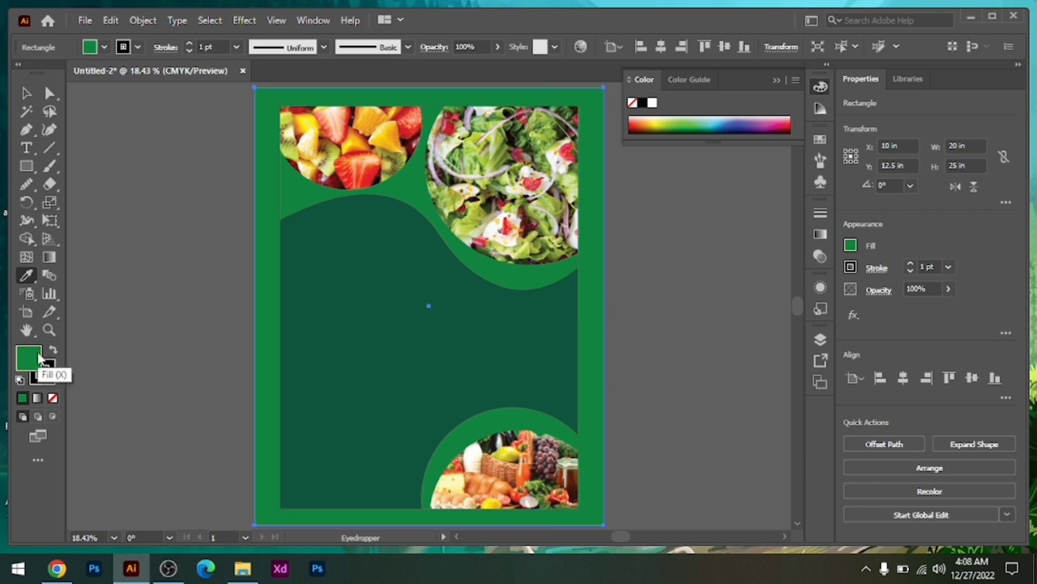
pyautogui.click(308, 340)
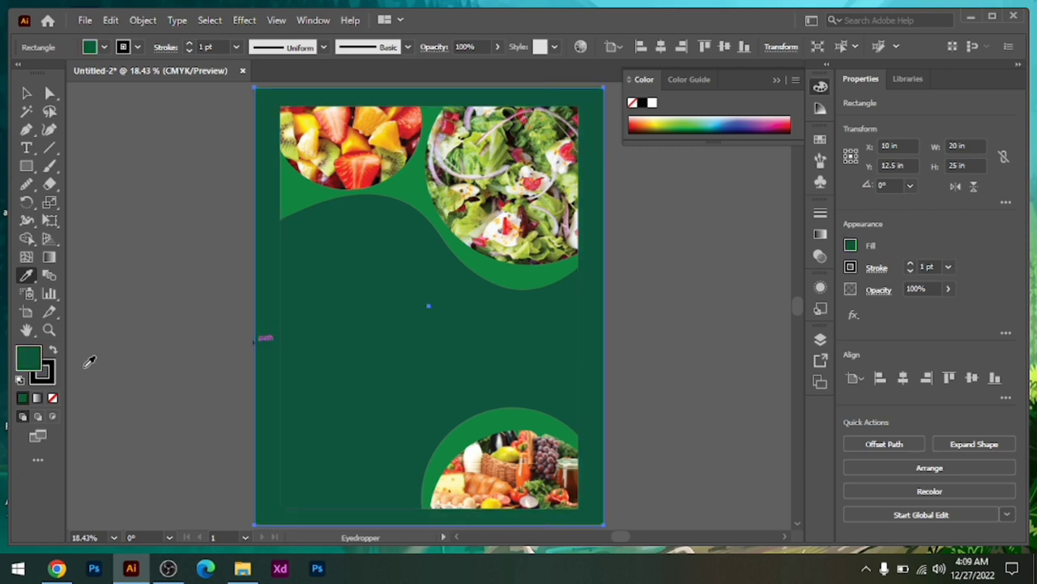
pyautogui.press('v')
# - Set the inner background's fill to white #FFFFFF
pyautogui.click(359, 394)
pyautogui.doubleClick(29, 358)
pyautogui.write('ffffff')
pyautogui.press('Return')
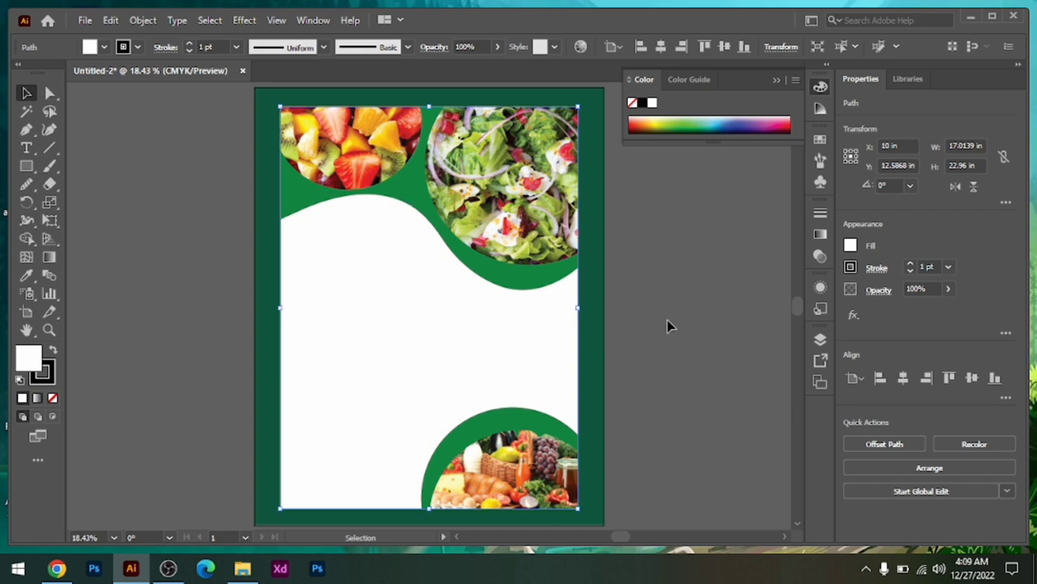
# - Draw an area text box in the white area below the photo, sized 72 pt
pyautogui.moveTo(26, 147); pyautogui.dragTo(100, 148)
pyautogui.moveTo(299, 227); pyautogui.dragTo(413, 294)
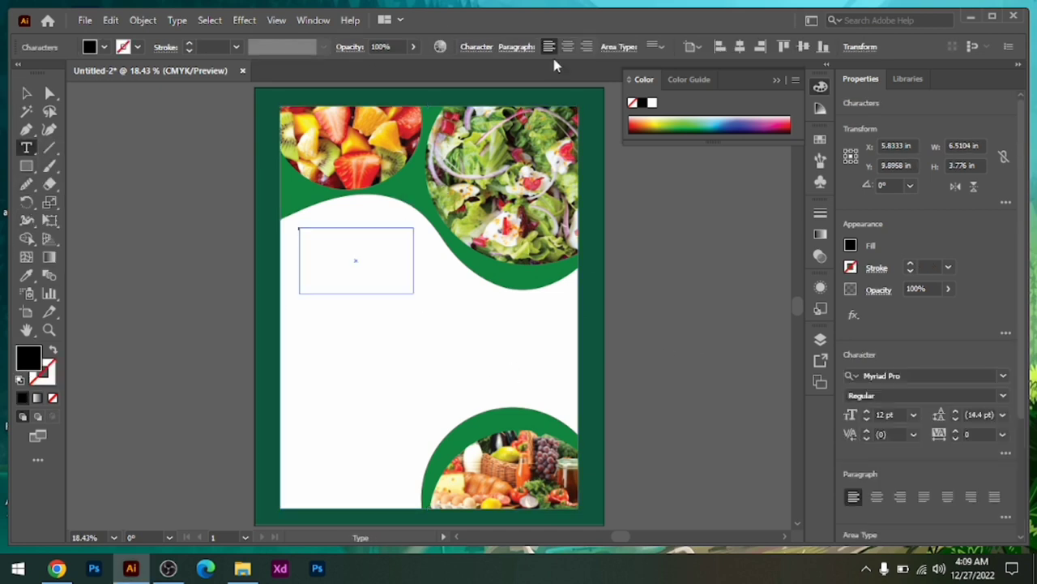
pyautogui.click(914, 414)
pyautogui.click(932, 424)
pyautogui.write('MENU')
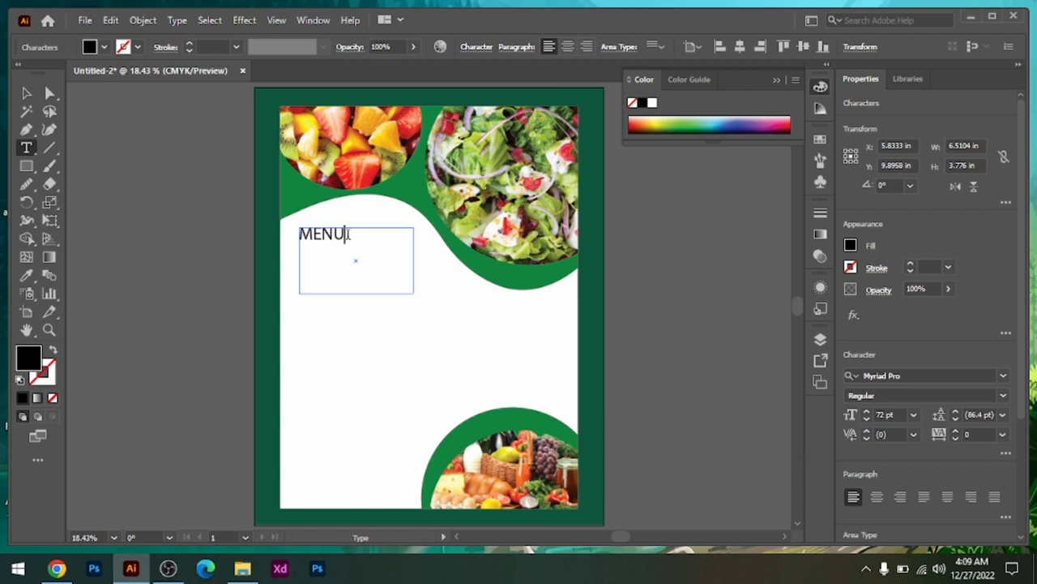
# - Set MENU in Kiano Trial at 132 pt, eyedropping the border's dark green
pyautogui.click(1003, 376)
pyautogui.scroll(10, 1031, 496)
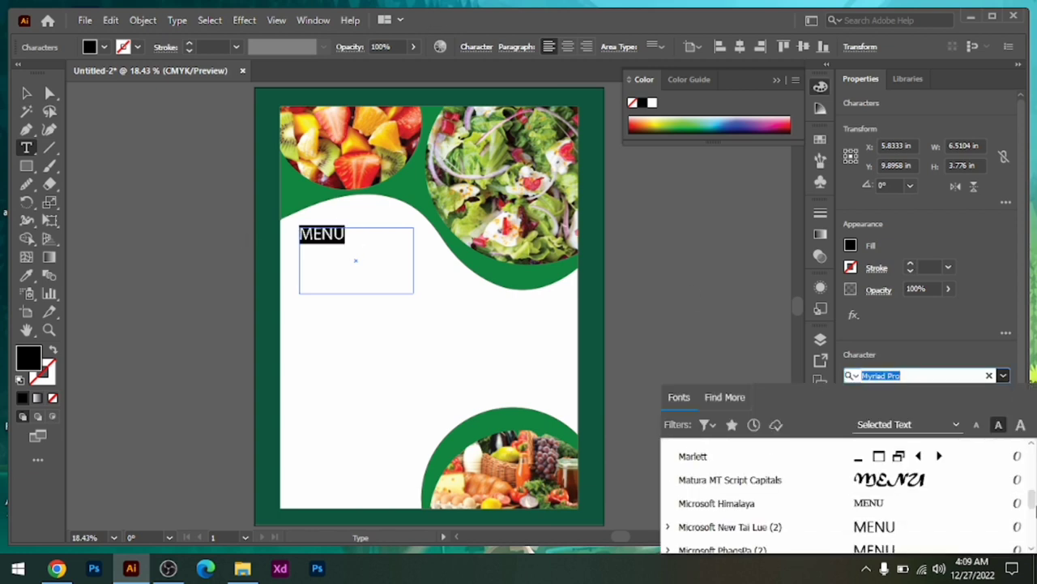
pyautogui.click(882, 504)
pyautogui.hotkey('ctrl', 'shift', '.')
pyautogui.hotkey('ctrl', 'shift', '.')
pyautogui.hotkey('ctrl', 'shift', '.')
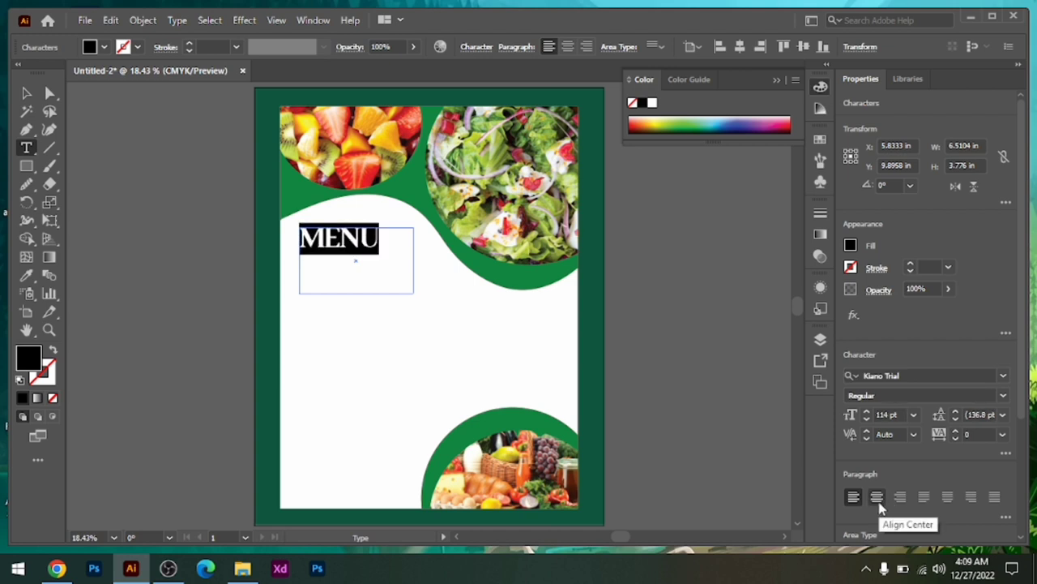
pyautogui.hotkey('ctrl', 'shift', '.')
pyautogui.hotkey('ctrl', 'shift', '.')
pyautogui.hotkey('ctrl', 'shift', '.')
pyautogui.press('i')
pyautogui.click(274, 215)
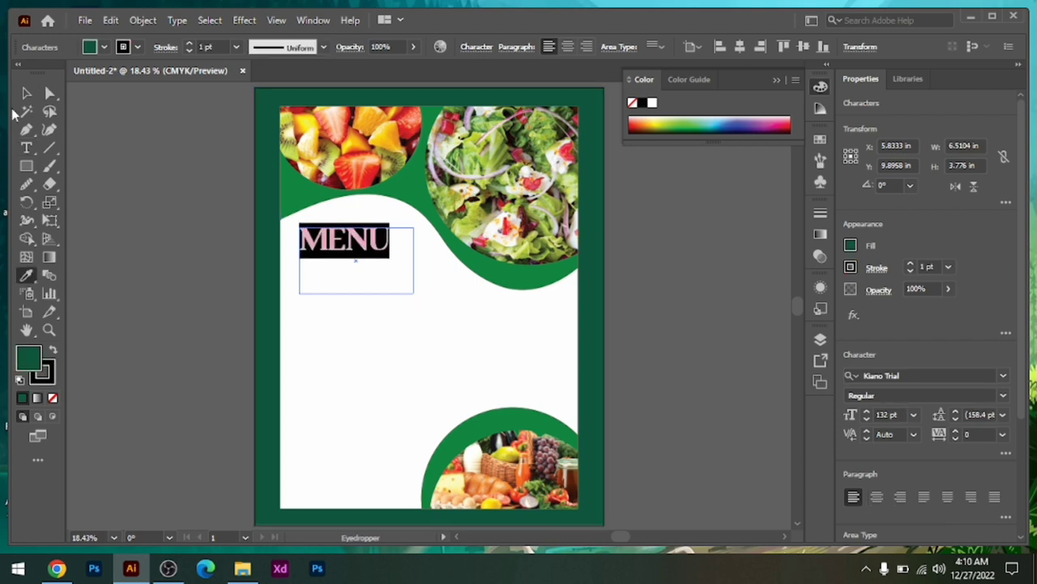
pyautogui.press('v')
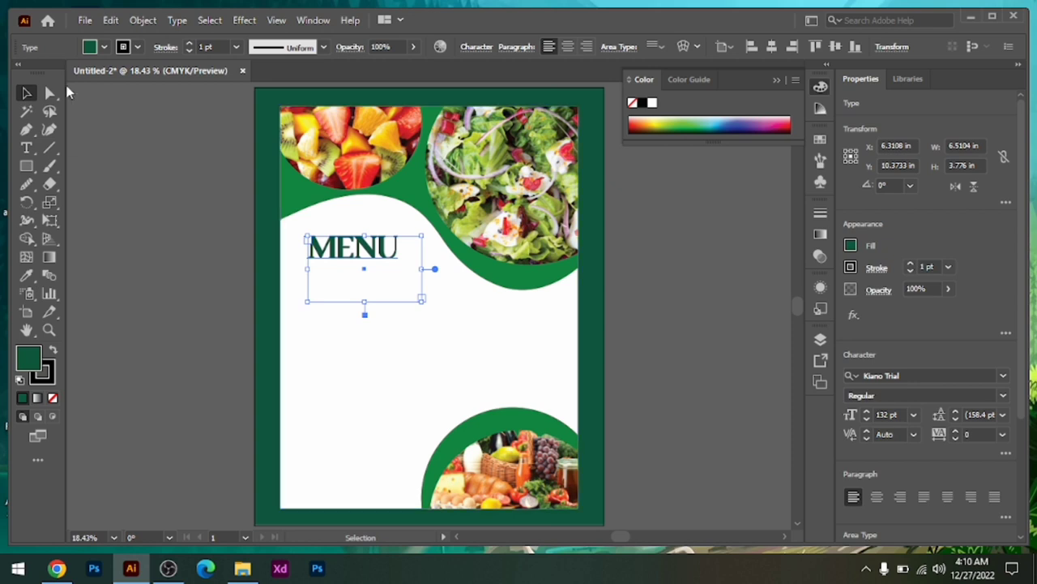
# - Draw a closed leaf shape off the page with the Pen tool and sharpen its bottom tip
pyautogui.click(139, 240)
pyautogui.moveTo(166, 292); pyautogui.dragTo(158, 350)
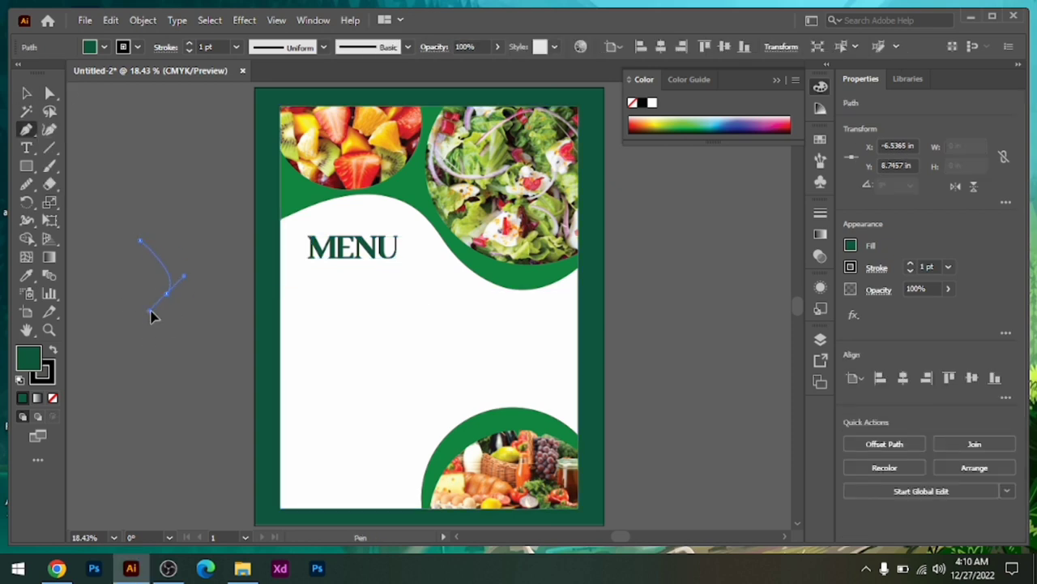
pyautogui.click(167, 293)
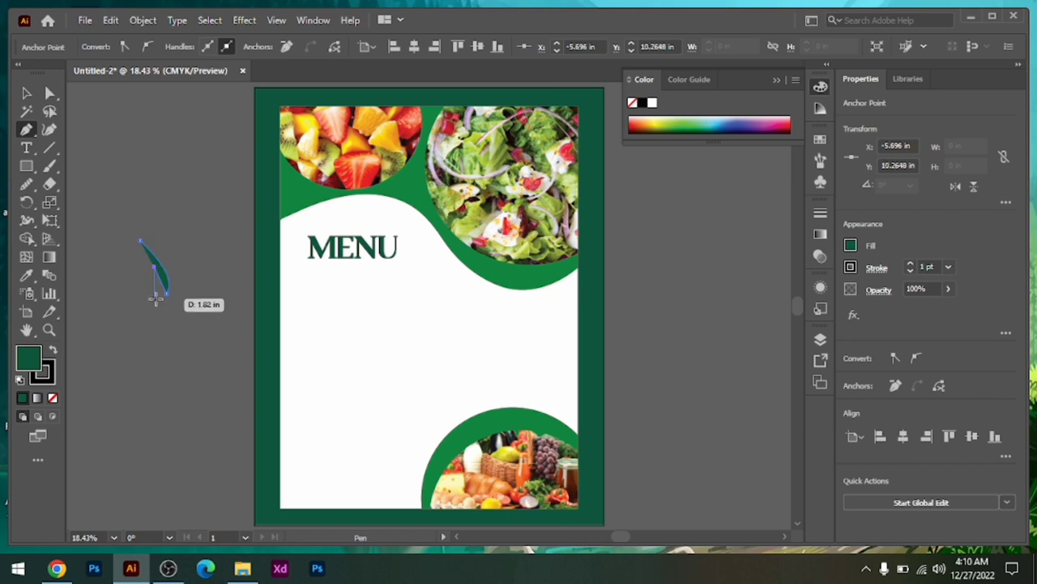
pyautogui.moveTo(156, 299); pyautogui.dragTo(129, 284)
pyautogui.moveTo(138, 241); pyautogui.dragTo(131, 241)
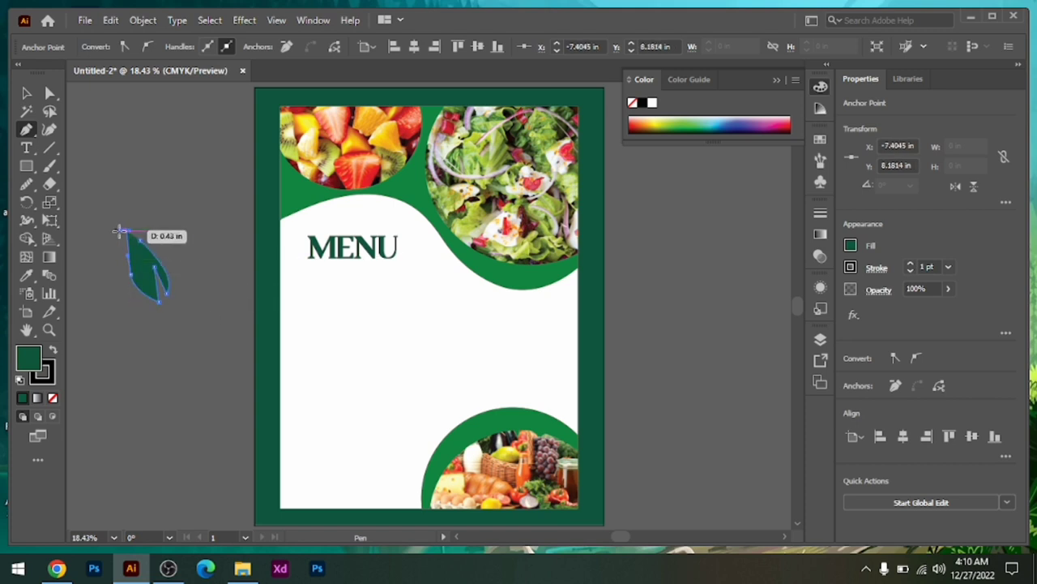
pyautogui.press('v')
pyautogui.click(165, 173)
pyautogui.click(154, 259)
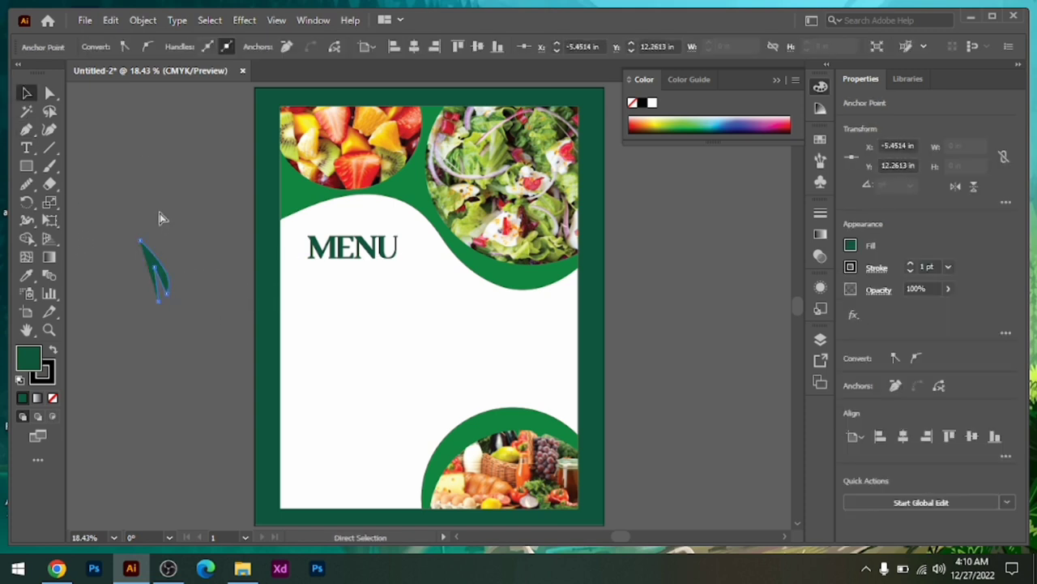
pyautogui.click(26, 130)
pyautogui.keyDown('ctrl'); pyautogui.click(143, 280); pyautogui.keyUp('ctrl')
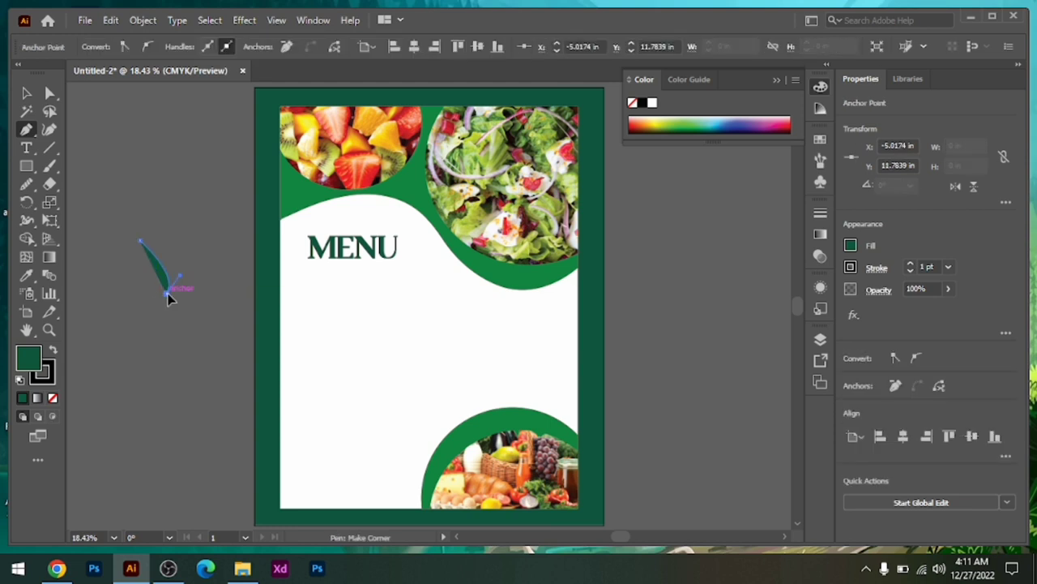
pyautogui.moveTo(167, 292); pyautogui.dragTo(162, 301)
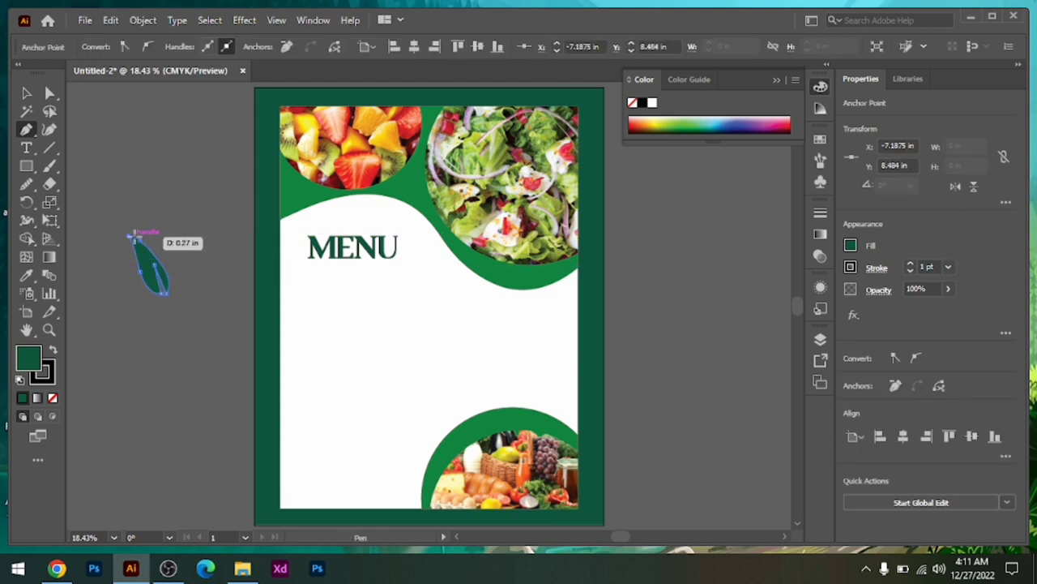
# - Duplicate the leaf beside the original, rotating the copy outward and narrowing it
pyautogui.press('v')
pyautogui.click(175, 180)
pyautogui.click(158, 274)
pyautogui.moveTo(157, 273)
pyautogui.mouseDown()
pyautogui.moveTo(197, 292)
pyautogui.moveTo(179, 261)
pyautogui.mouseUp()
pyautogui.moveTo(175, 313); pyautogui.dragTo(170, 310)
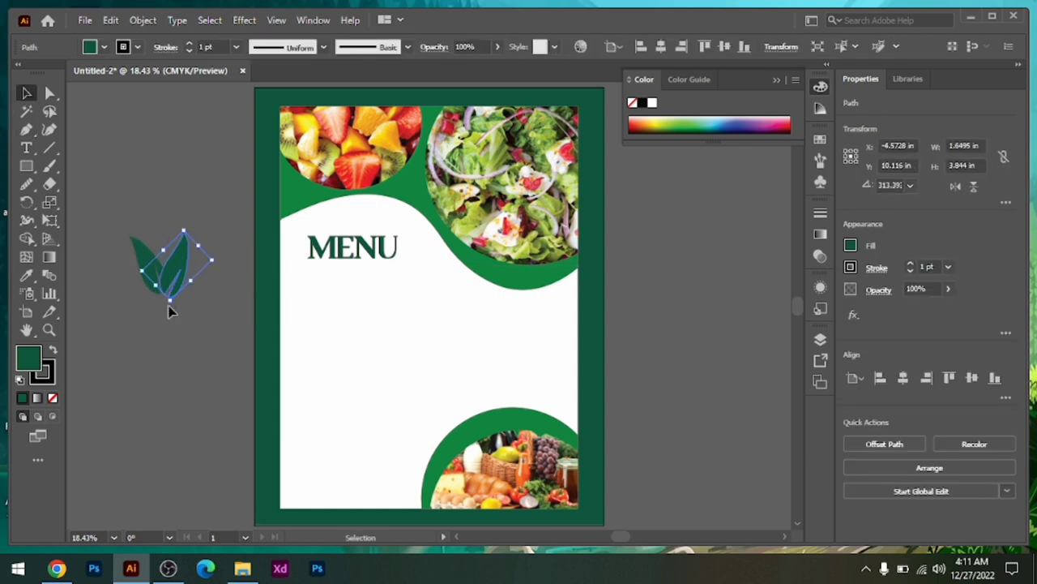
pyautogui.moveTo(212, 262); pyautogui.dragTo(201, 268)
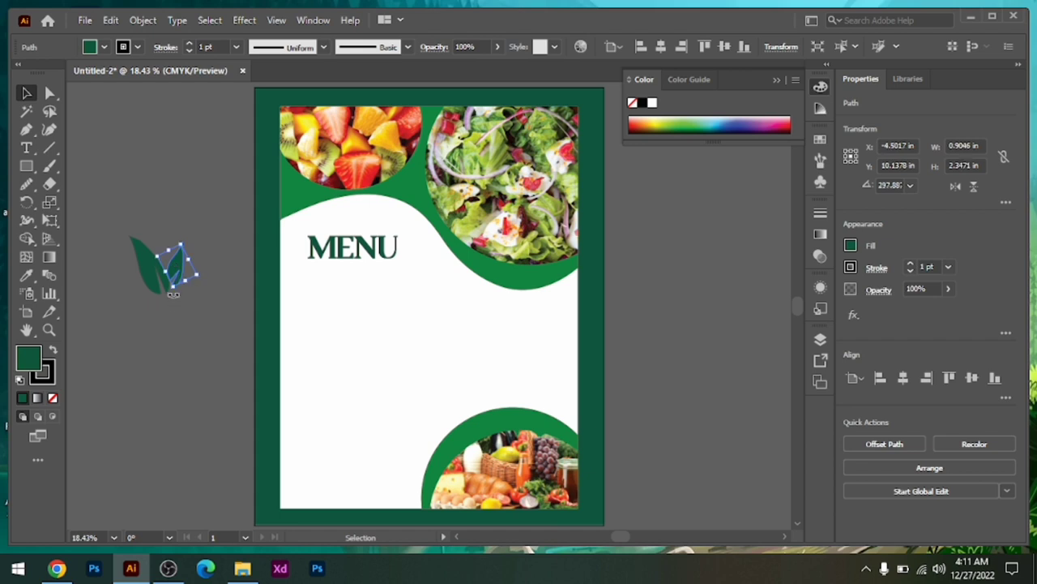
# - Reshape the big leaf's inner point and smooth its outline
pyautogui.hotkey('ctrl', '=')
pyautogui.hotkey('ctrl', '=')
pyautogui.hotkey('ctrl', '=')
pyautogui.click(26, 183)
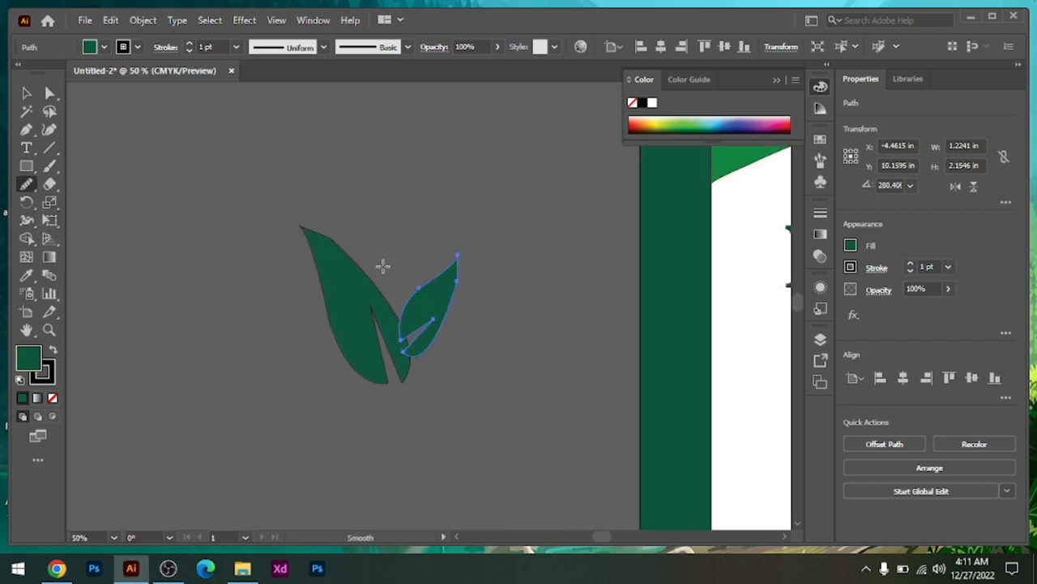
pyautogui.click(50, 92)
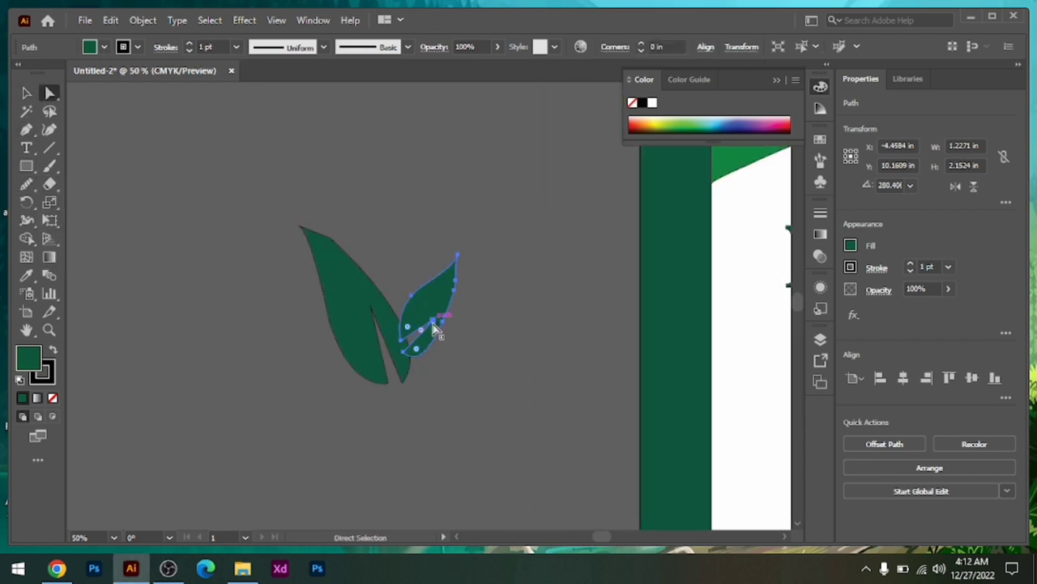
pyautogui.click(324, 245)
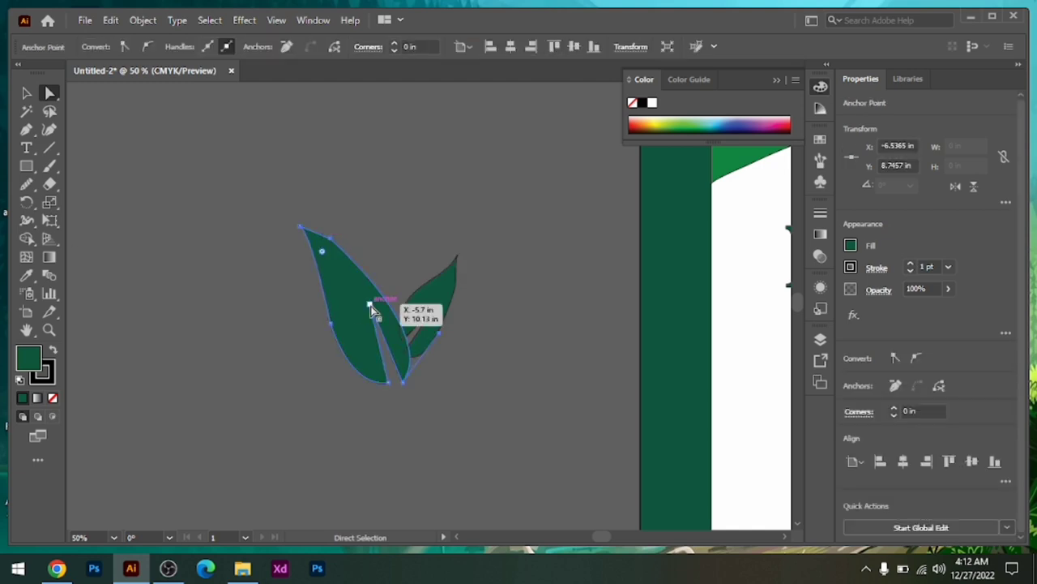
pyautogui.moveTo(372, 308); pyautogui.dragTo(359, 306)
pyautogui.click(27, 93)
pyautogui.moveTo(27, 184); pyautogui.dragTo(93, 220)
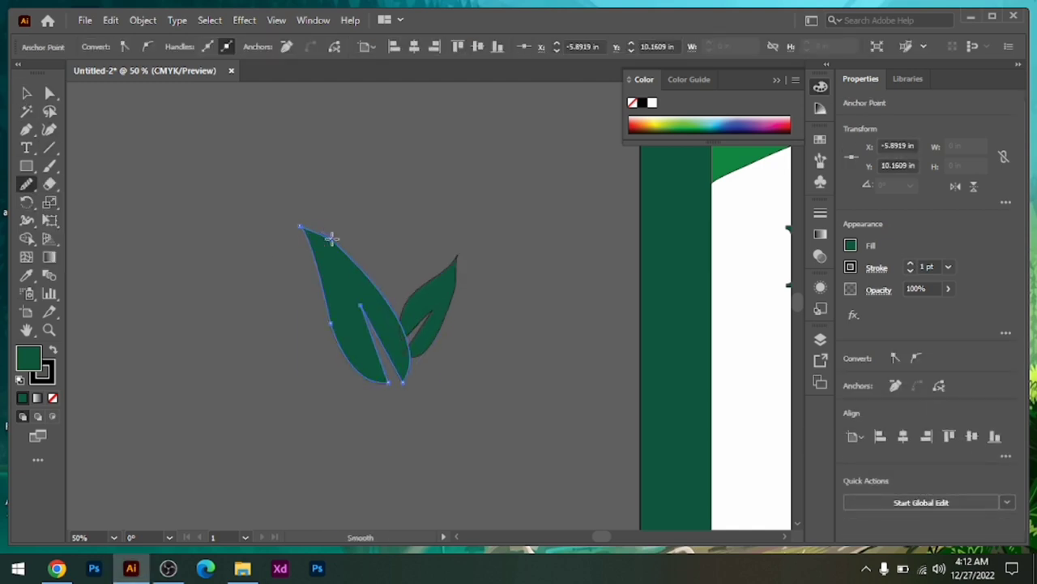
pyautogui.moveTo(331, 237); pyautogui.dragTo(358, 305)
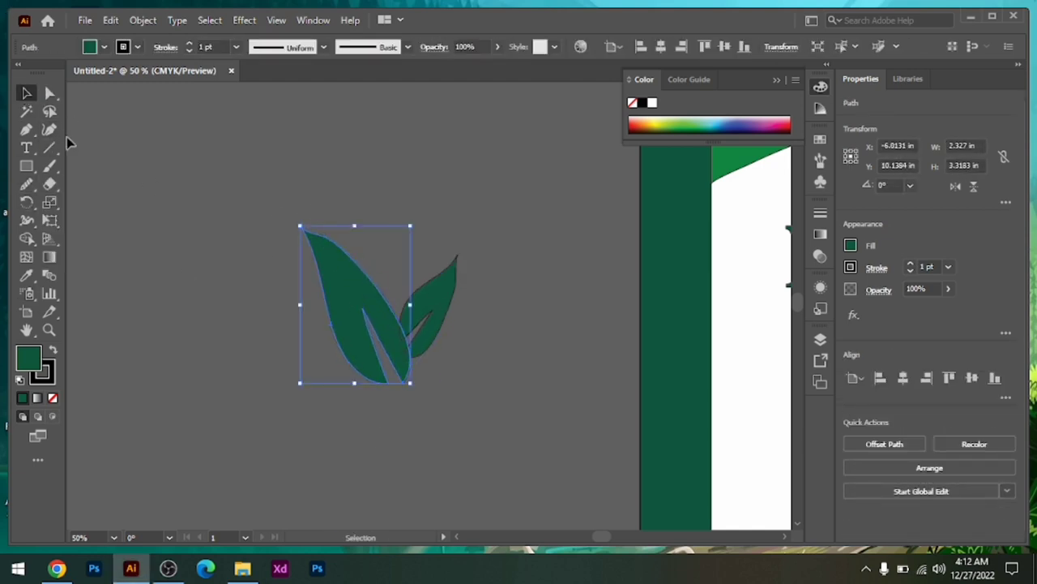
# - Fit the small leaf onto the big leaf's base and scale the big leaf down
pyautogui.hotkey('ctrl', 'a')
pyautogui.click(253, 393)
pyautogui.moveTo(437, 306)
pyautogui.mouseDown()
pyautogui.moveTo(418, 364)
pyautogui.moveTo(389, 328)
pyautogui.mouseUp()
pyautogui.click(324, 267)
pyautogui.moveTo(297, 224); pyautogui.dragTo(332, 265)
pyautogui.moveTo(369, 323); pyautogui.dragTo(442, 391)
# - Place the two-leaf icon just above the MENU heading
pyautogui.hotkey('ctrl', '0')
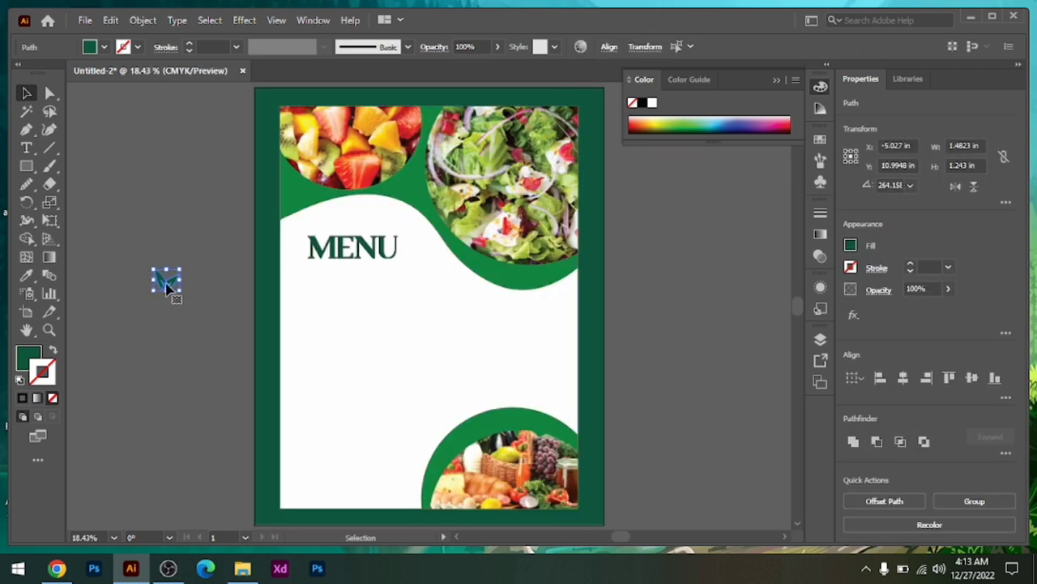
pyautogui.moveTo(166, 285); pyautogui.dragTo(327, 219)
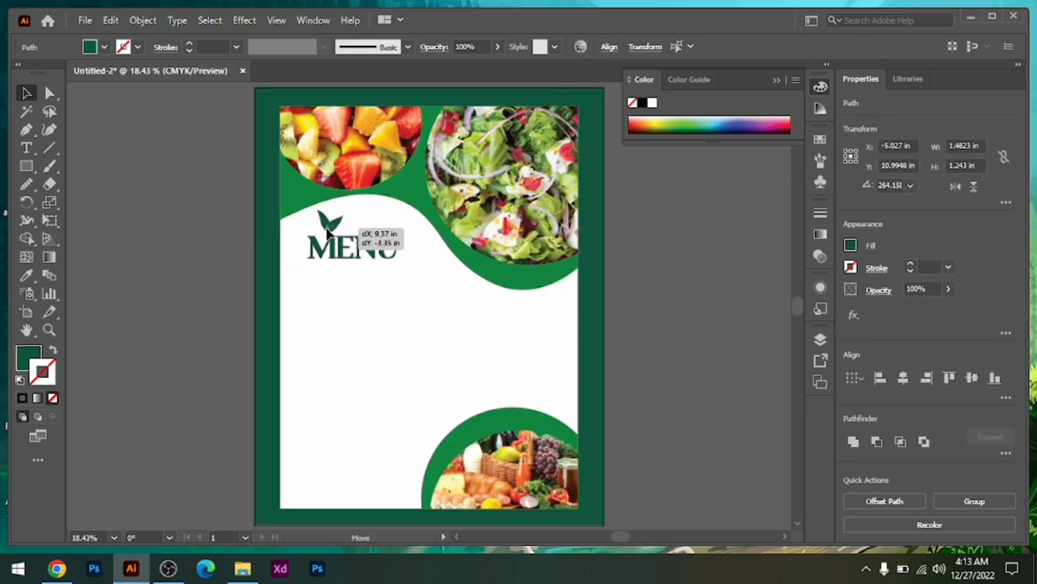
pyautogui.click(142, 93)
# - Create a 72 pt text area below MENU reading VEGETARIAN and colour it the page green
pyautogui.moveTo(299, 328); pyautogui.dragTo(515, 410)
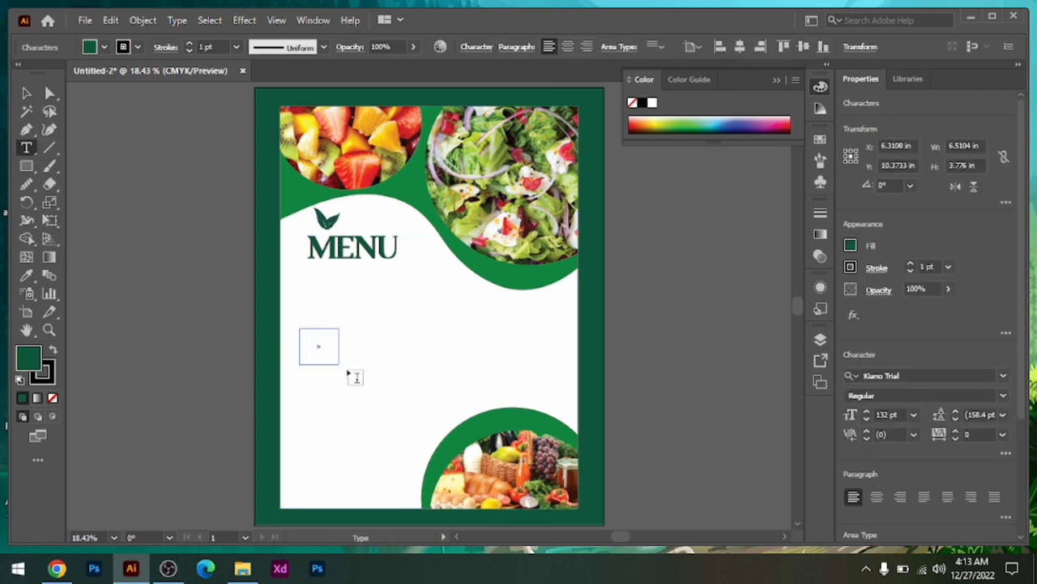
pyautogui.click(913, 414)
pyautogui.click(932, 423)
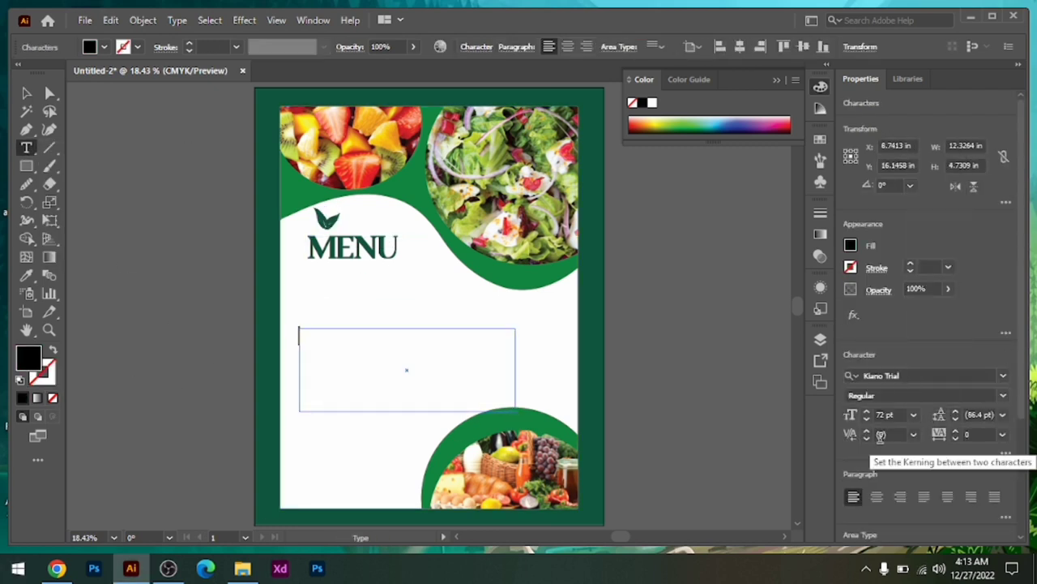
pyautogui.write('VEGETARIAN')
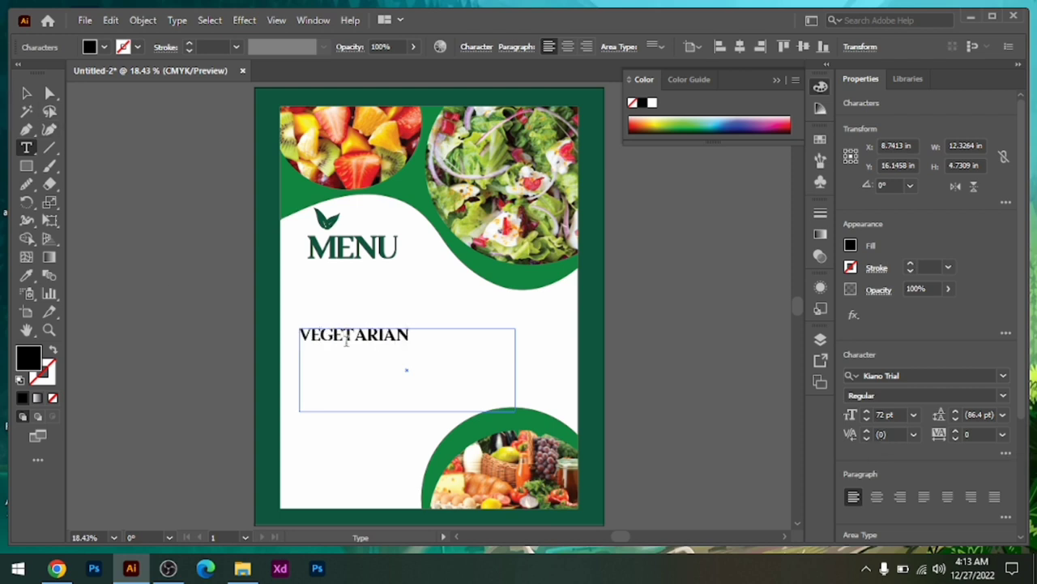
pyautogui.moveTo(415, 339); pyautogui.dragTo(252, 333)
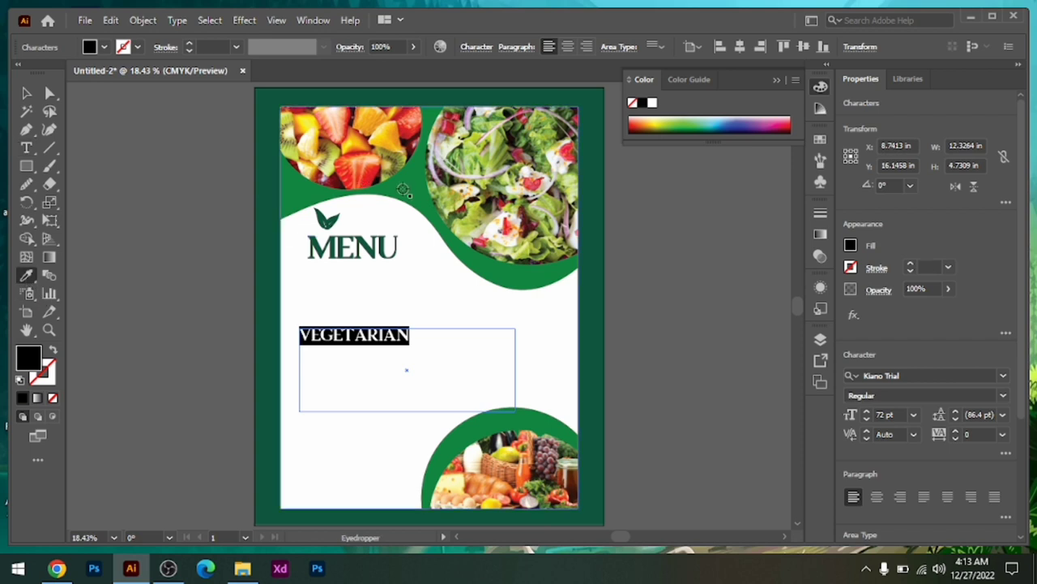
pyautogui.click(402, 189)
pyautogui.click(26, 93)
# - Move VEGETARIAN above MENU, reduce it to 50 pt, and set it beside the leaf icon
pyautogui.moveTo(371, 347); pyautogui.dragTo(370, 329)
pyautogui.moveTo(357, 251); pyautogui.dragTo(357, 270)
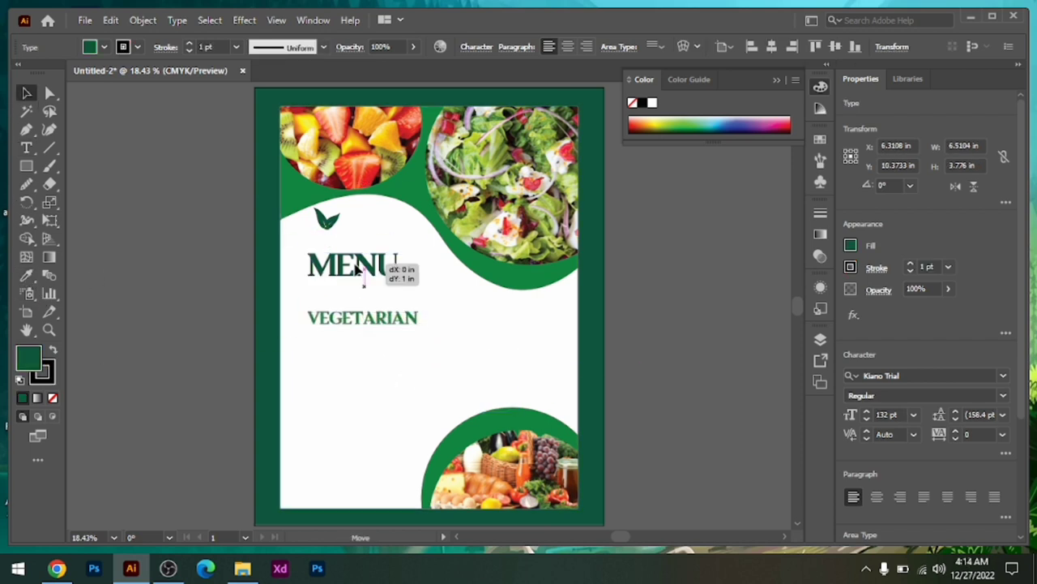
pyautogui.moveTo(384, 328); pyautogui.dragTo(383, 246)
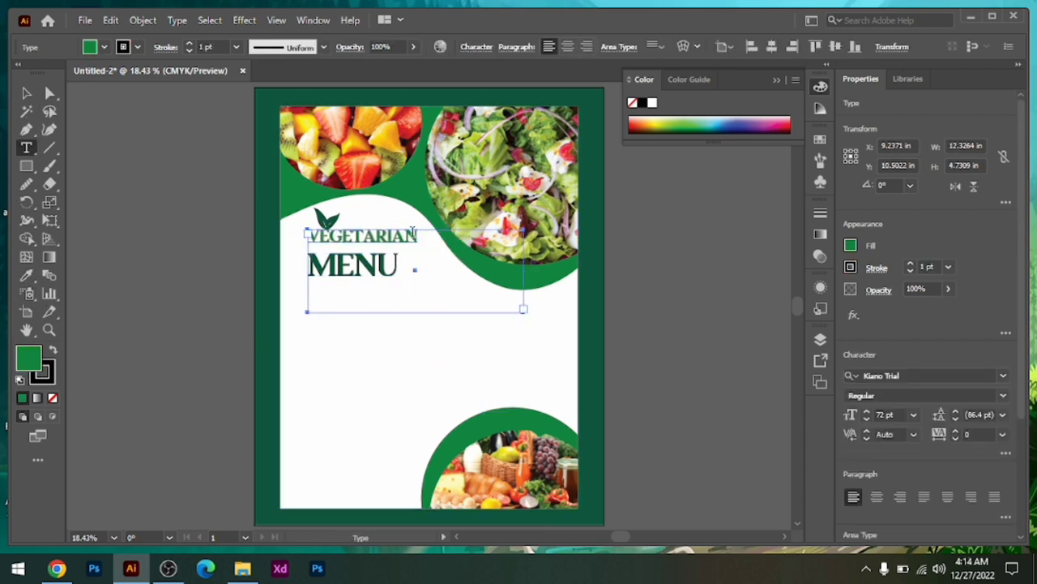
pyautogui.doubleClick(413, 234)
pyautogui.click(866, 422)
pyautogui.press('Escape')
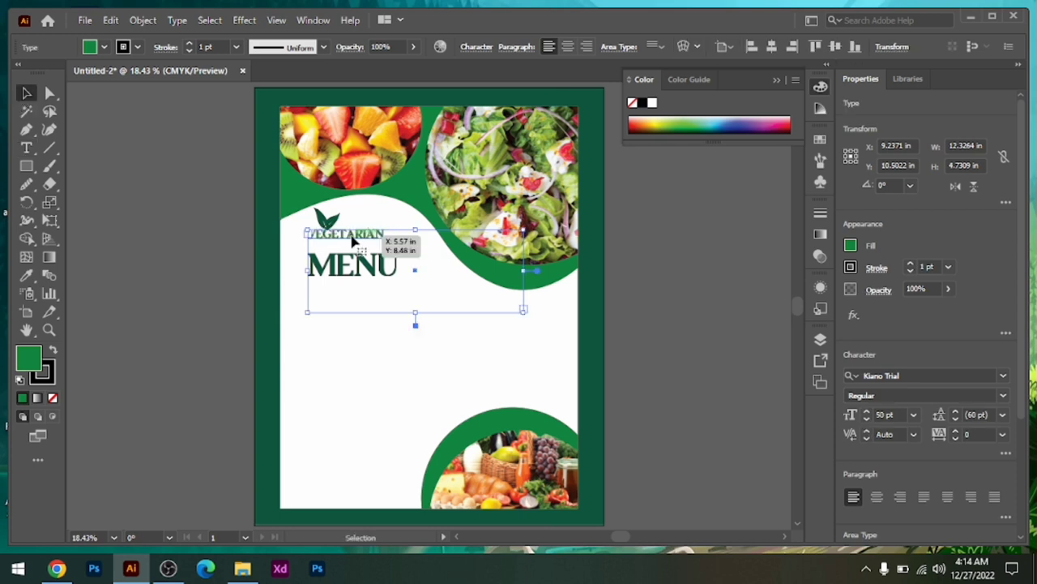
pyautogui.moveTo(354, 241); pyautogui.dragTo(386, 229)
# - Shrink the leaf icon and nudge it close beside VEGETARIAN
pyautogui.click(318, 232)
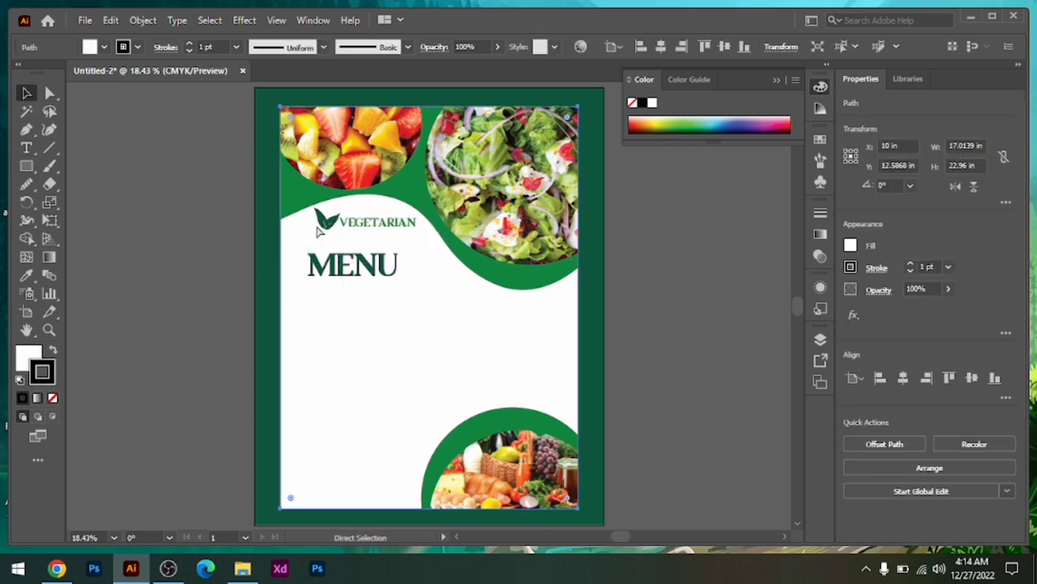
pyautogui.click(304, 234)
pyautogui.moveTo(325, 219)
pyautogui.mouseDown()
pyautogui.moveTo(334, 227)
pyautogui.moveTo(343, 208)
pyautogui.mouseUp()
pyautogui.moveTo(556, 298); pyautogui.dragTo(324, 220)
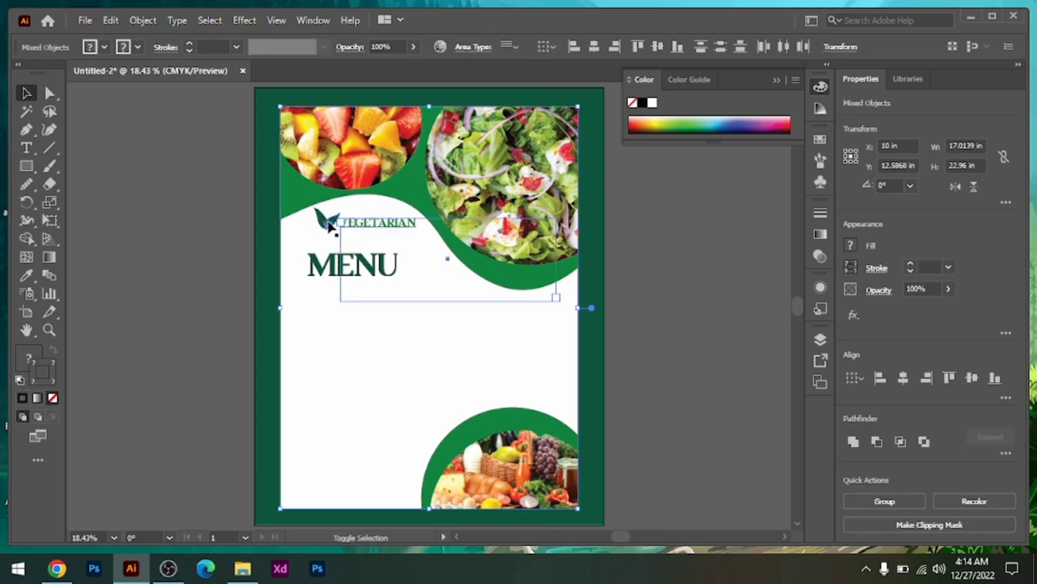
pyautogui.click(138, 364)
pyautogui.hotkey('ctrl', '+')
pyautogui.hotkey('ctrl', '+')
pyautogui.hotkey('ctrl', '+')
pyautogui.scroll(5, 413, 237)
pyautogui.hscroll(-3, 413, 238)
pyautogui.moveTo(277, 272); pyautogui.dragTo(288, 271)
pyautogui.moveTo(232, 216)
pyautogui.mouseDown()
pyautogui.moveTo(276, 261)
pyautogui.moveTo(263, 263)
pyautogui.mouseUp()
pyautogui.press('Right')
pyautogui.press('Right')
pyautogui.press('Right')
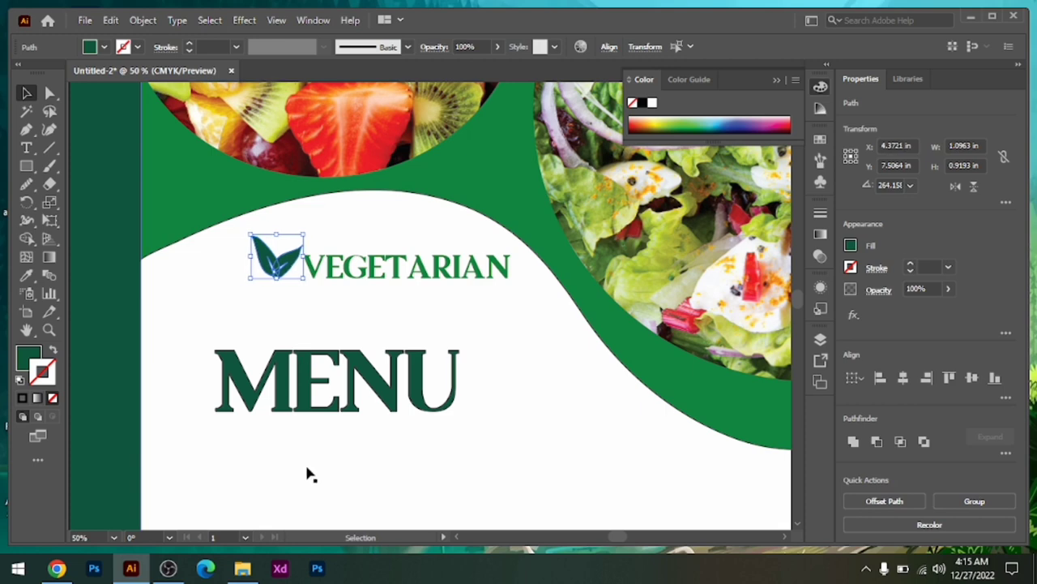
# - Move the MENU heading up closer beneath VEGETARIAN
pyautogui.click(438, 401)
pyautogui.hotkey('ctrl', '0')
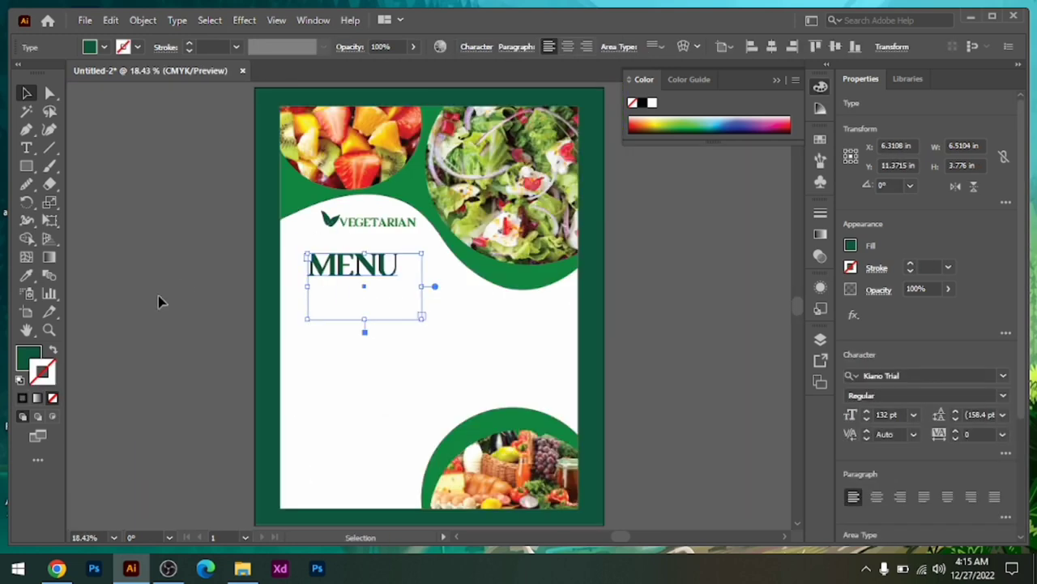
pyautogui.click(158, 302)
pyautogui.moveTo(382, 289); pyautogui.dragTo(382, 276)
pyautogui.click(127, 339)
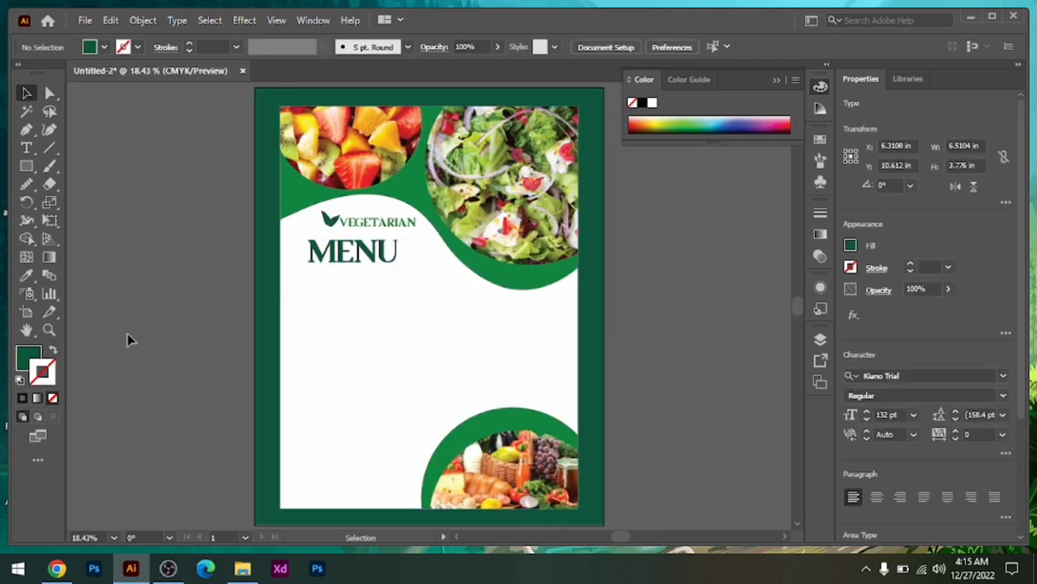
pyautogui.click(26, 148)
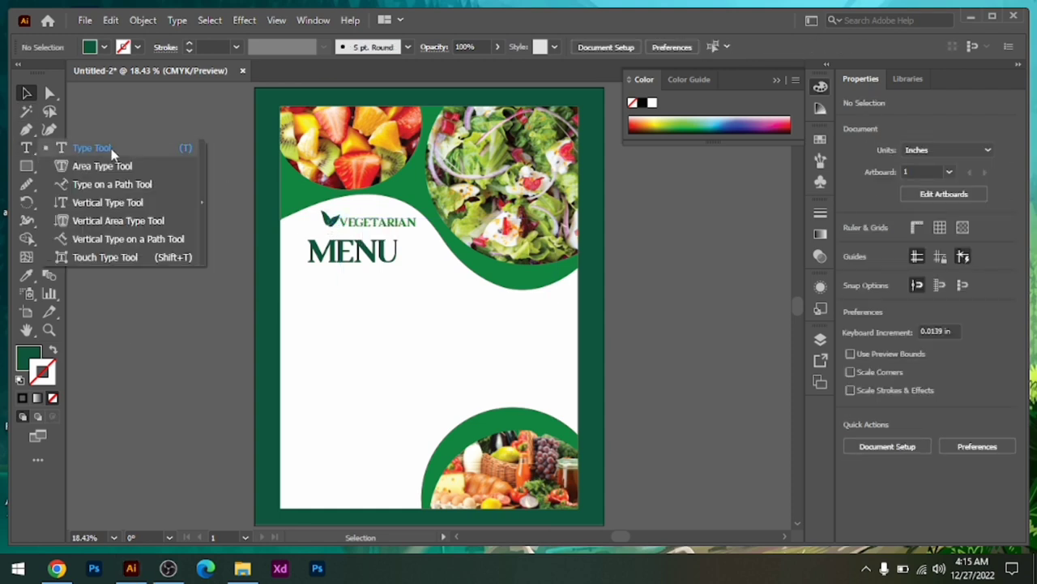
# - Draw a small circle bullet in the border's dark green and place it beside APPETIZER
pyautogui.click(309, 328)
pyautogui.write('APPETIZER')
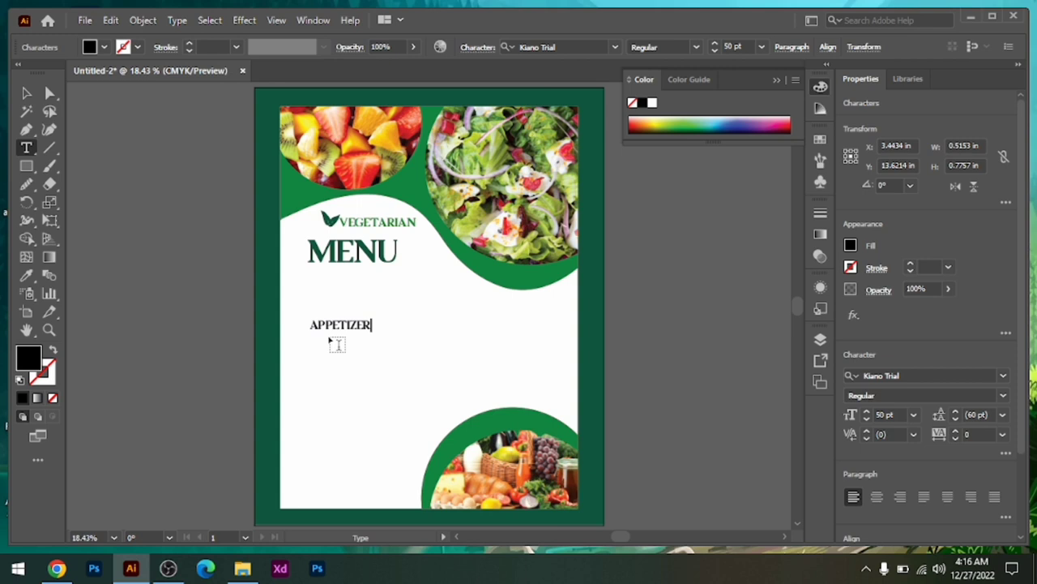
pyautogui.click(26, 165)
pyautogui.click(90, 202)
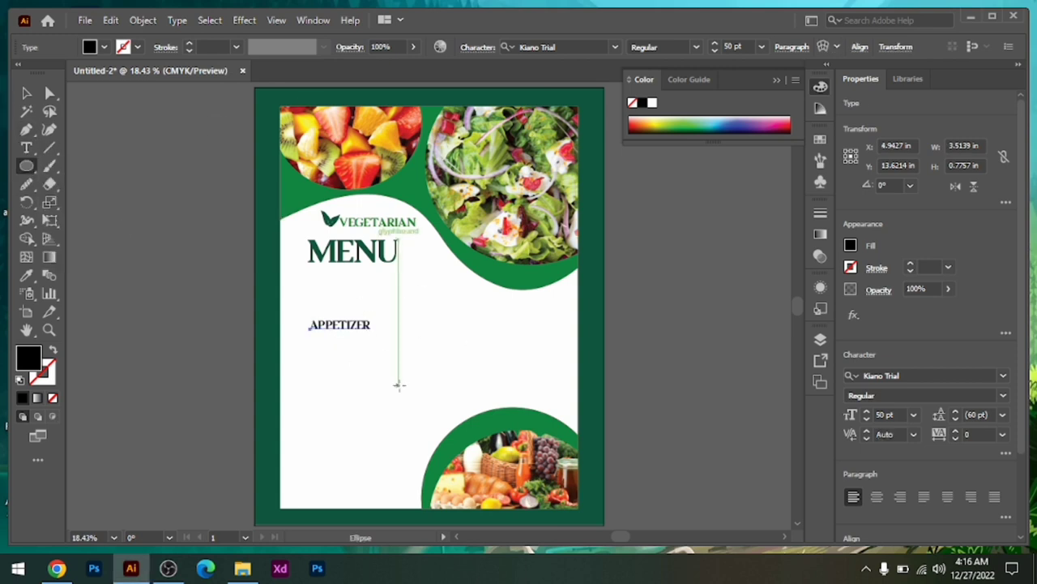
pyautogui.moveTo(381, 388); pyautogui.dragTo(298, 290)
pyautogui.press('i')
pyautogui.click(257, 418)
pyautogui.press('v')
pyautogui.moveTo(341, 325); pyautogui.dragTo(359, 293)
# - Enlarge the APPETIZER heading to 62 pt and shift the green dot slightly right
pyautogui.doubleClick(349, 290)
pyautogui.hotkey('ctrl', 'a')
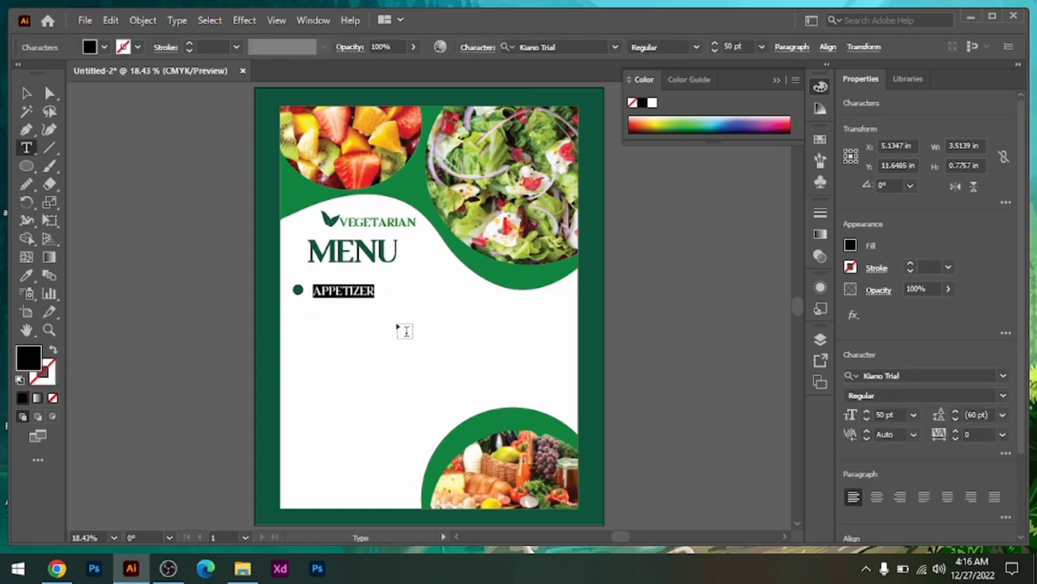
pyautogui.hotkey('ctrl', 'shift', '.')
pyautogui.hotkey('ctrl', 'shift', '.')
pyautogui.hotkey('ctrl', 'shift', '.')
pyautogui.hotkey('ctrl', 'shift', '.')
pyautogui.hotkey('ctrl', 'shift', '.')
pyautogui.hotkey('ctrl', 'shift', '.')
pyautogui.click(26, 93)
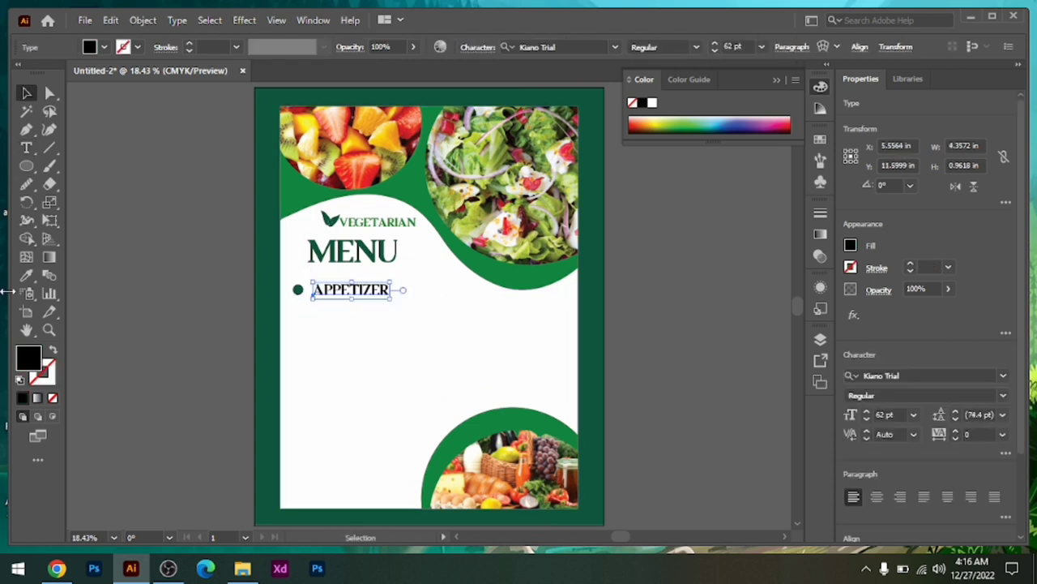
pyautogui.click(160, 376)
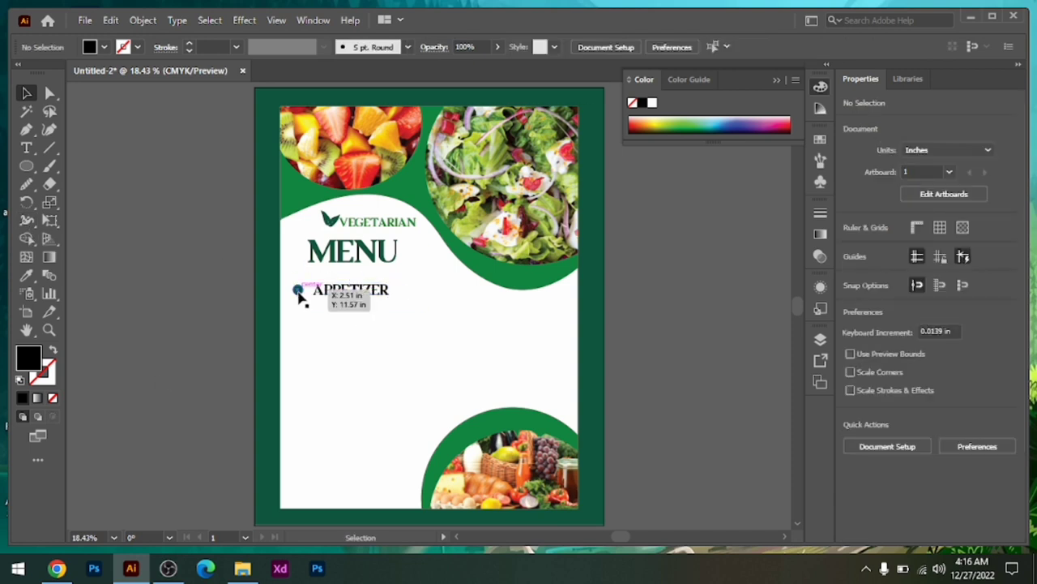
pyautogui.moveTo(298, 296); pyautogui.dragTo(301, 295)
pyautogui.click(26, 148)
pyautogui.click(86, 146)
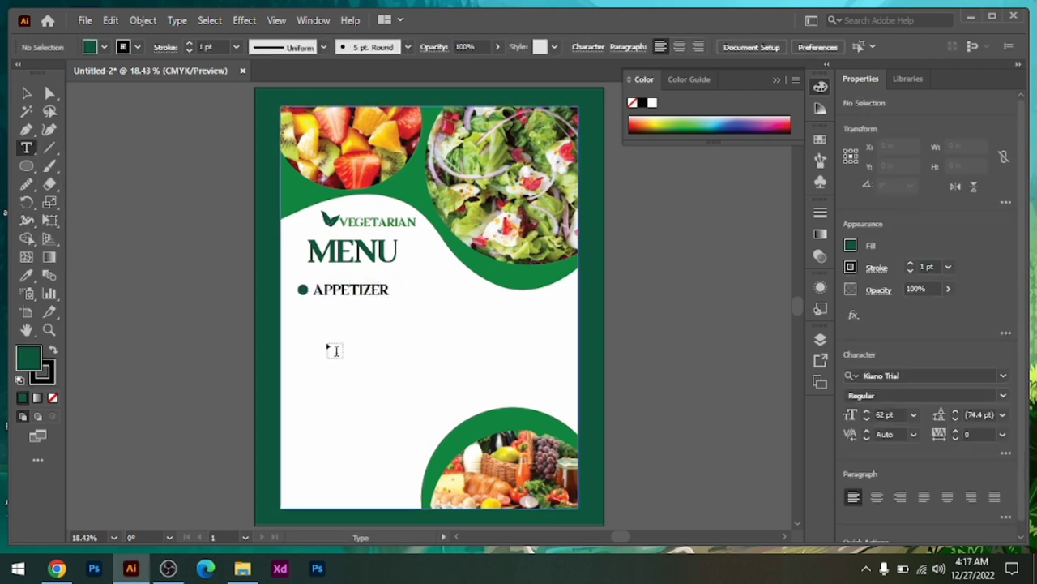
pyautogui.click(302, 345)
# - Colour the 'Meal menu......$10' price line with the flyer green
pyautogui.press('BackSpace')
pyautogui.write('Meal menu..........$10')
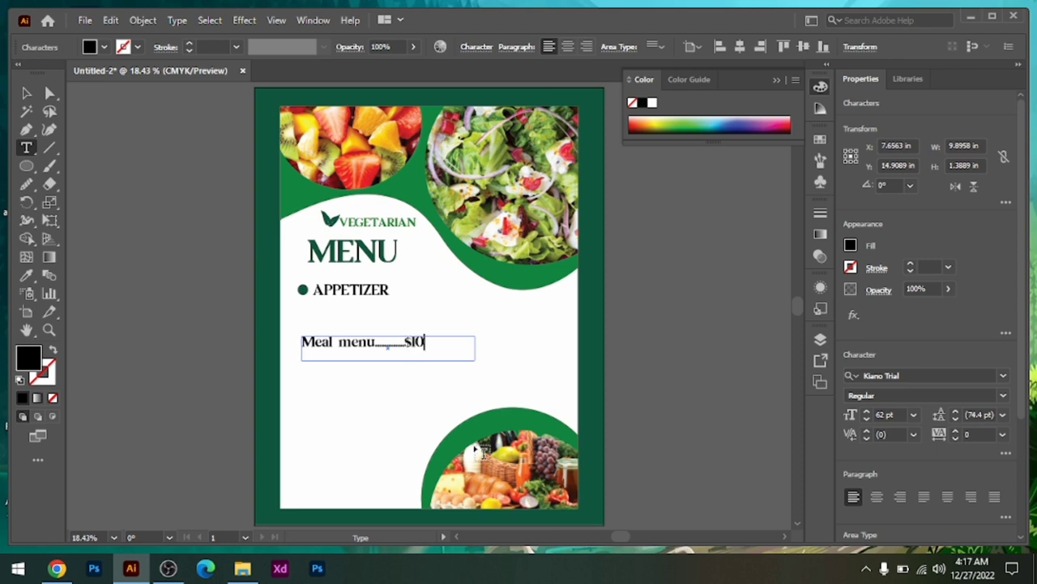
pyautogui.doubleClick(338, 364)
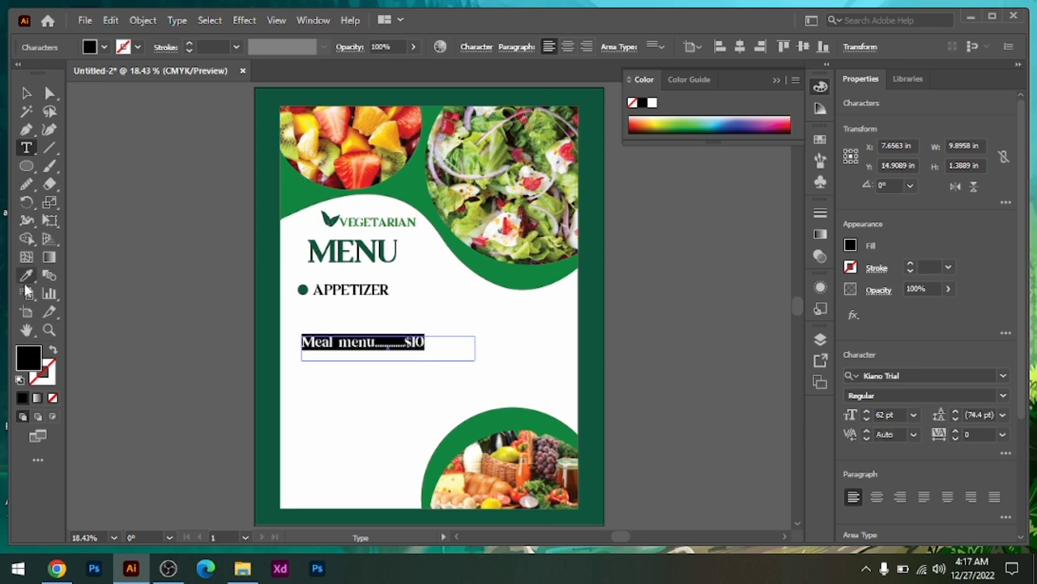
pyautogui.click(26, 275)
pyautogui.click(539, 261)
pyautogui.click(26, 93)
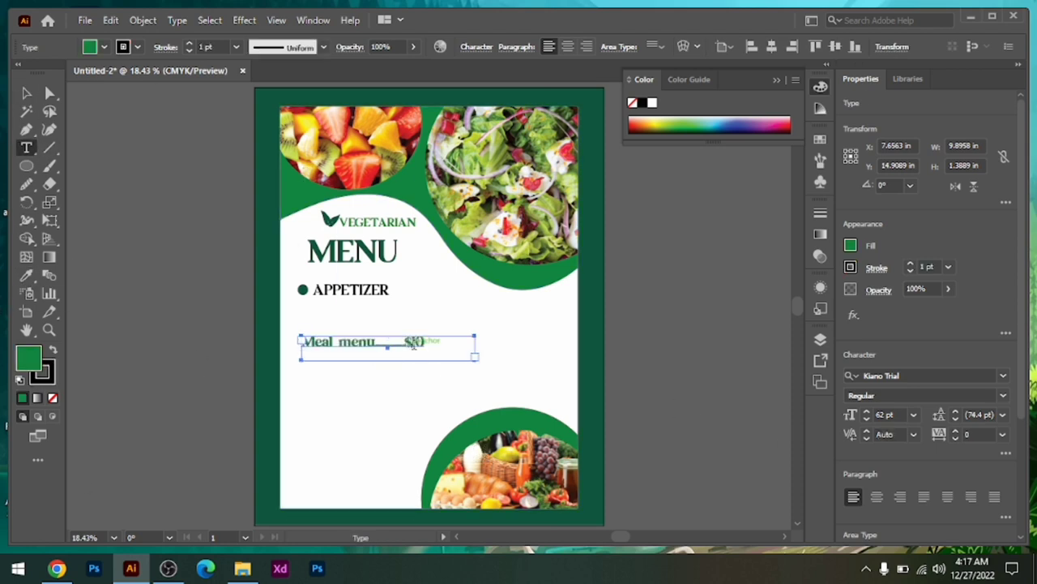
pyautogui.moveTo(413, 344); pyautogui.dragTo(298, 344)
pyautogui.press('Escape')
# - Check the price line's font and move it up under APPETIZER
pyautogui.click(397, 217)
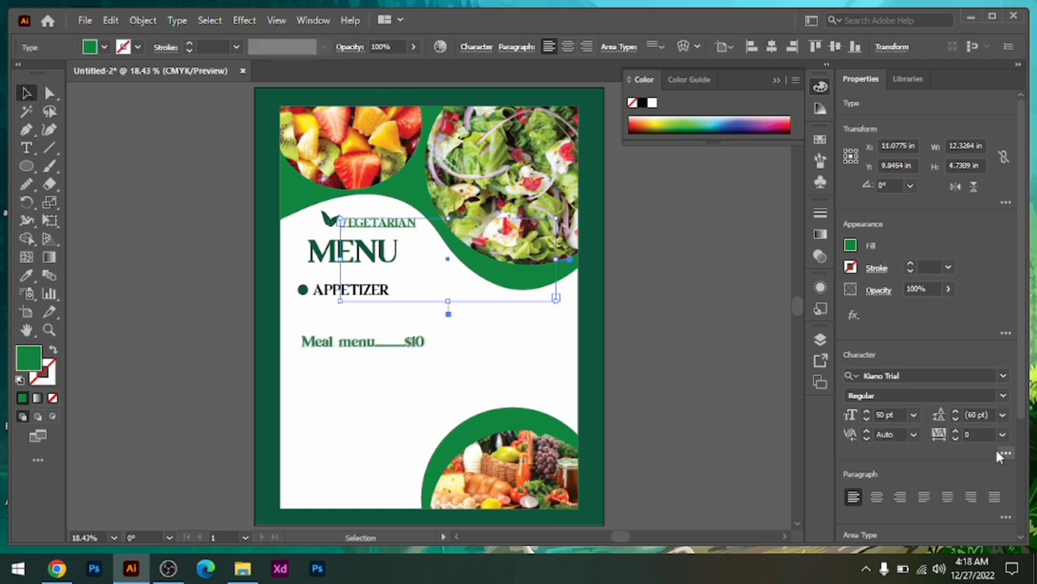
pyautogui.click(965, 376)
pyautogui.click(381, 345)
pyautogui.click(886, 375)
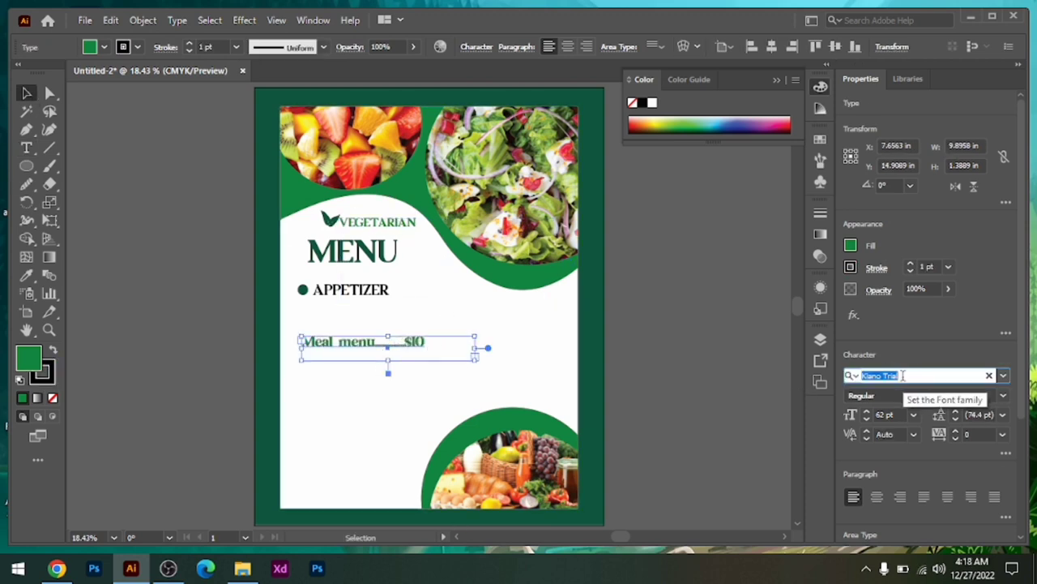
pyautogui.click(393, 227)
pyautogui.click(418, 344)
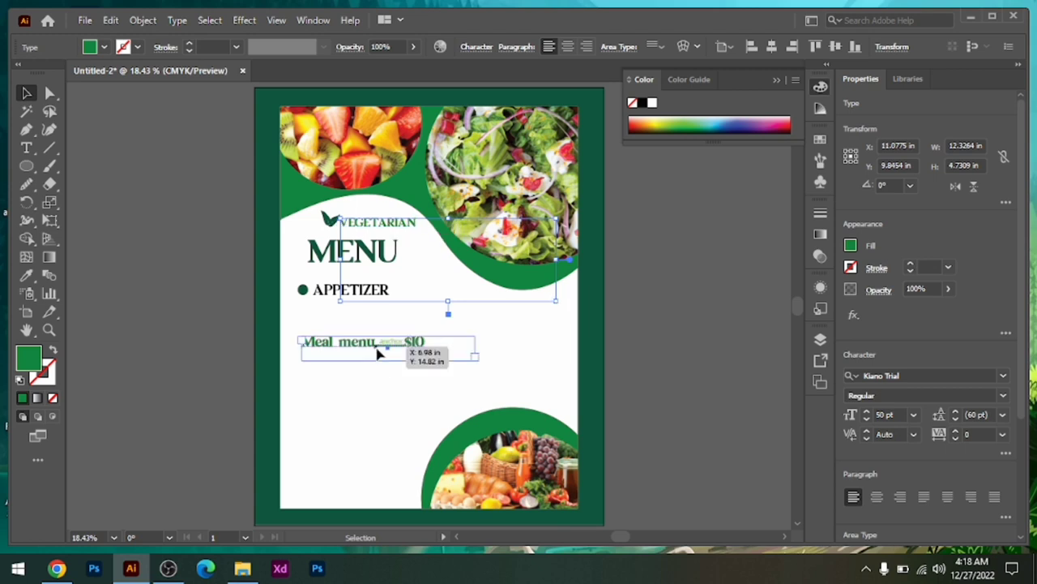
pyautogui.click(596, 342)
pyautogui.moveTo(347, 343); pyautogui.dragTo(354, 321)
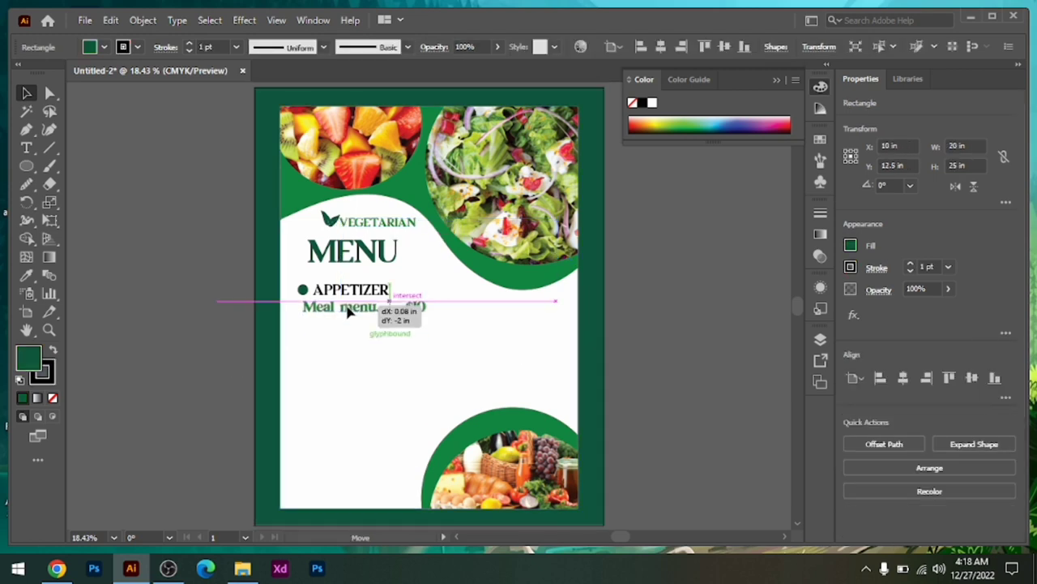
# - Reduce the price text to 45 pt, remove its outline, and set it just under APPETIZER
pyautogui.press('t')
pyautogui.moveTo(438, 317); pyautogui.dragTo(278, 324)
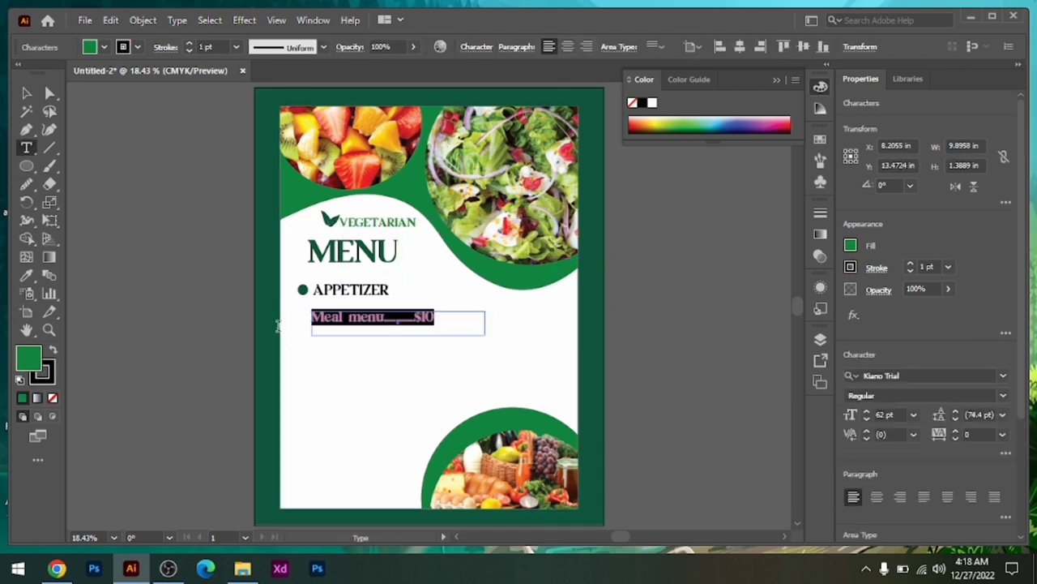
pyautogui.click(866, 419)
pyautogui.press('Escape')
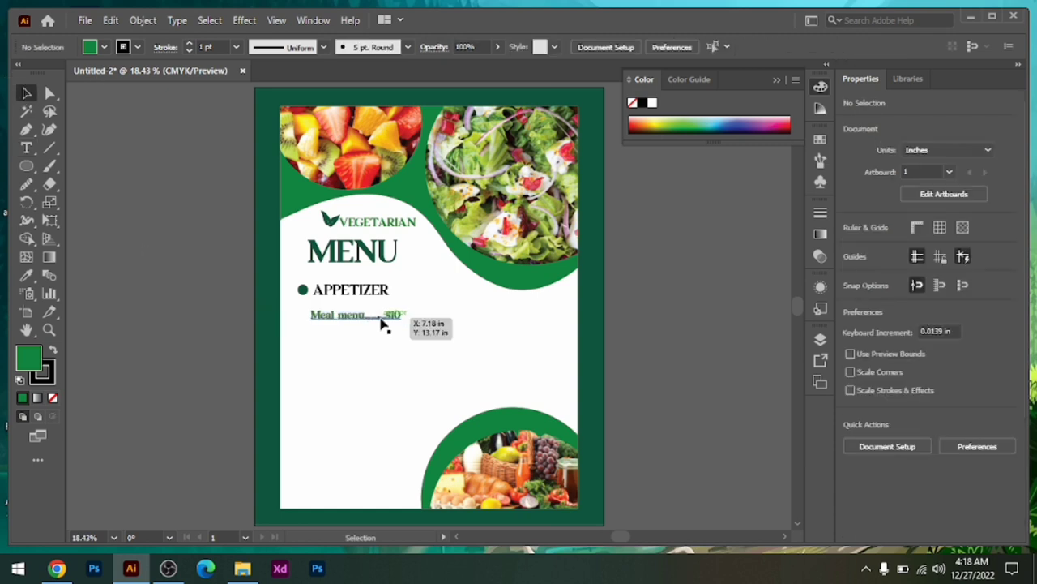
pyautogui.click(52, 398)
pyautogui.moveTo(349, 316); pyautogui.dragTo(347, 310)
# - Add a black 'Lorem ipsum dolor sit' description line directly under the price line
pyautogui.press('t')
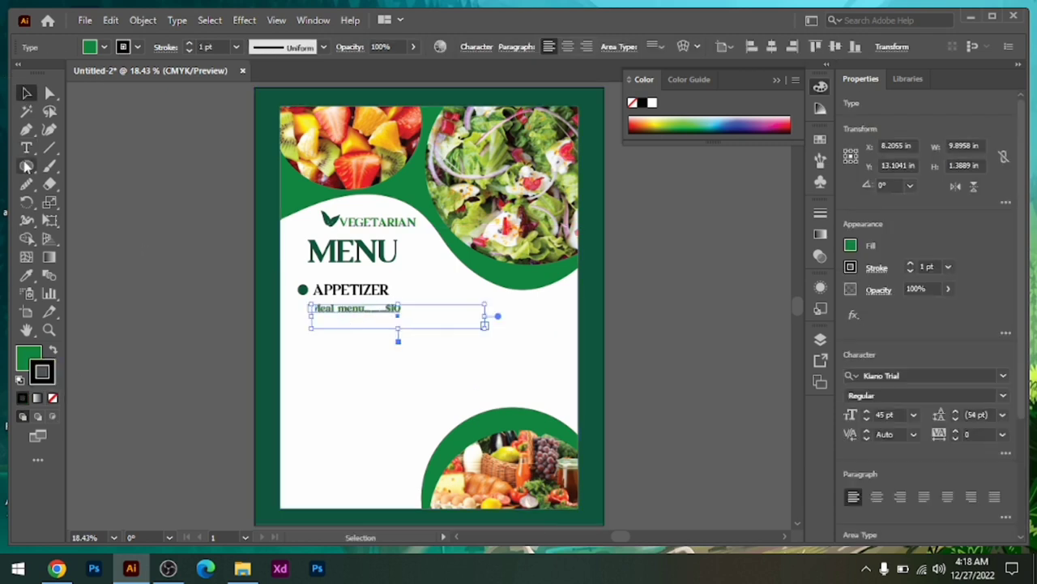
pyautogui.click(295, 337)
pyautogui.press('Escape')
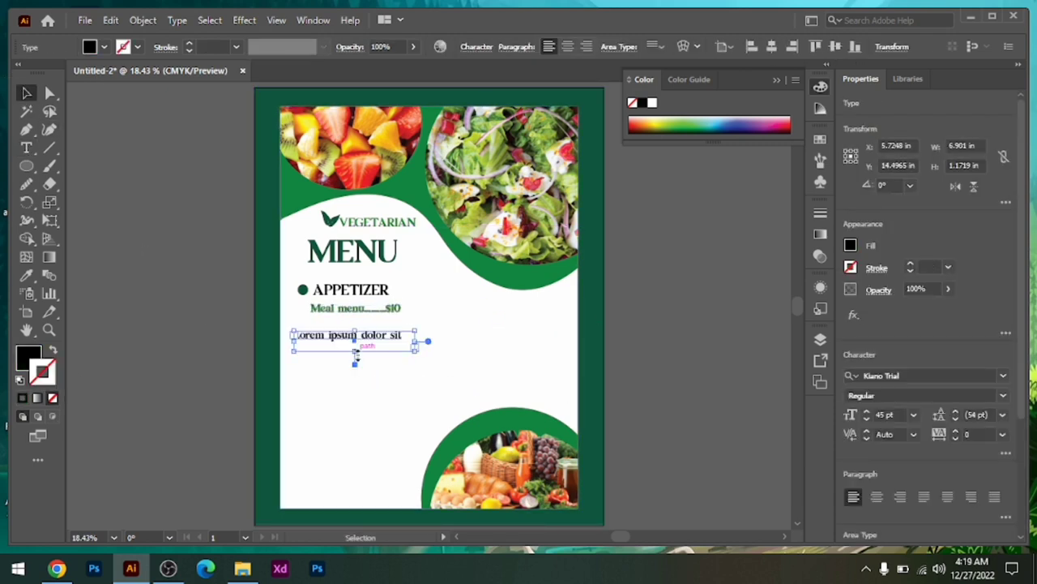
pyautogui.click(392, 370)
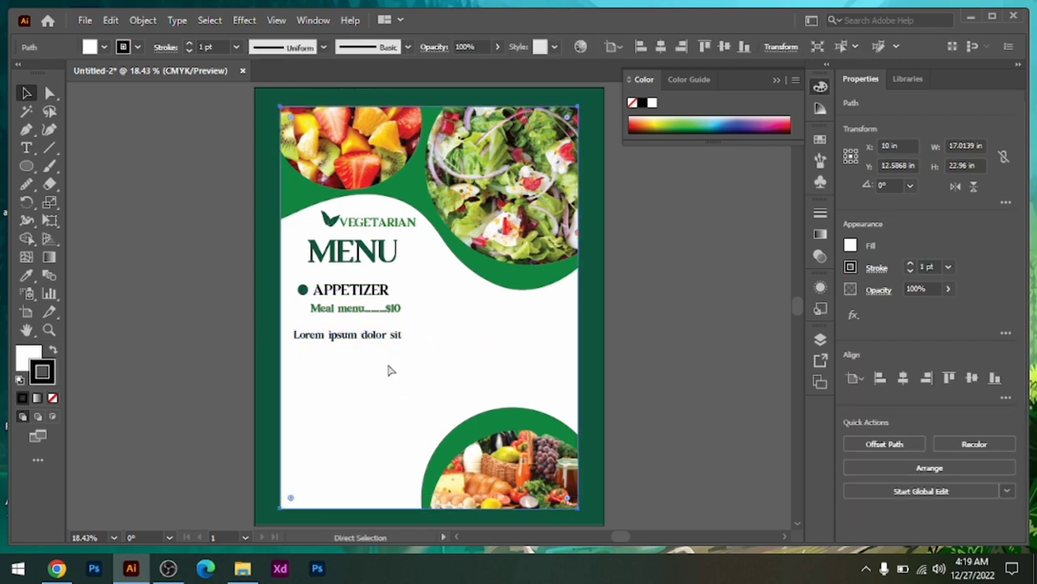
pyautogui.moveTo(395, 336); pyautogui.dragTo(397, 322)
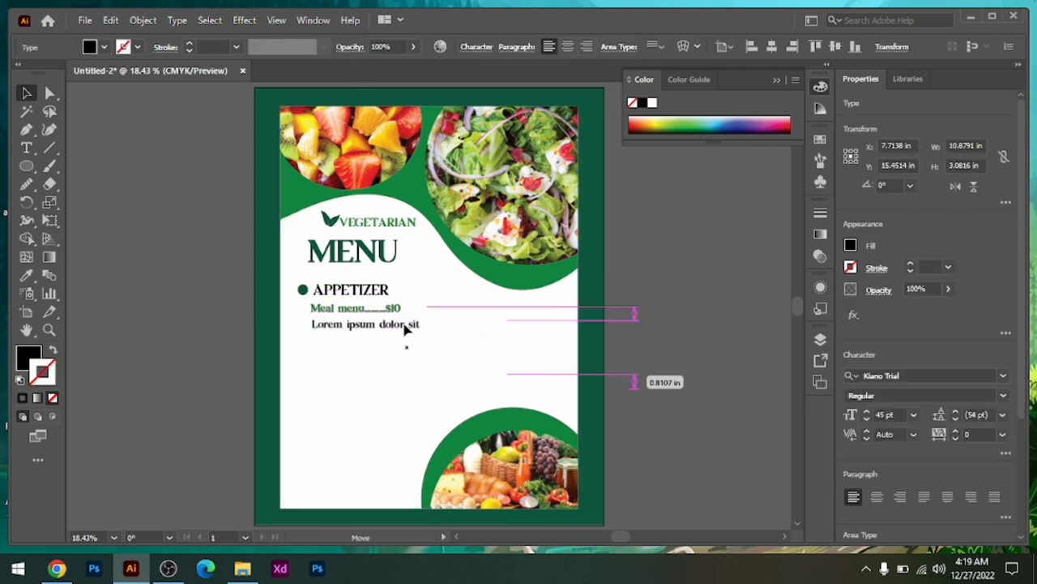
pyautogui.click(135, 344)
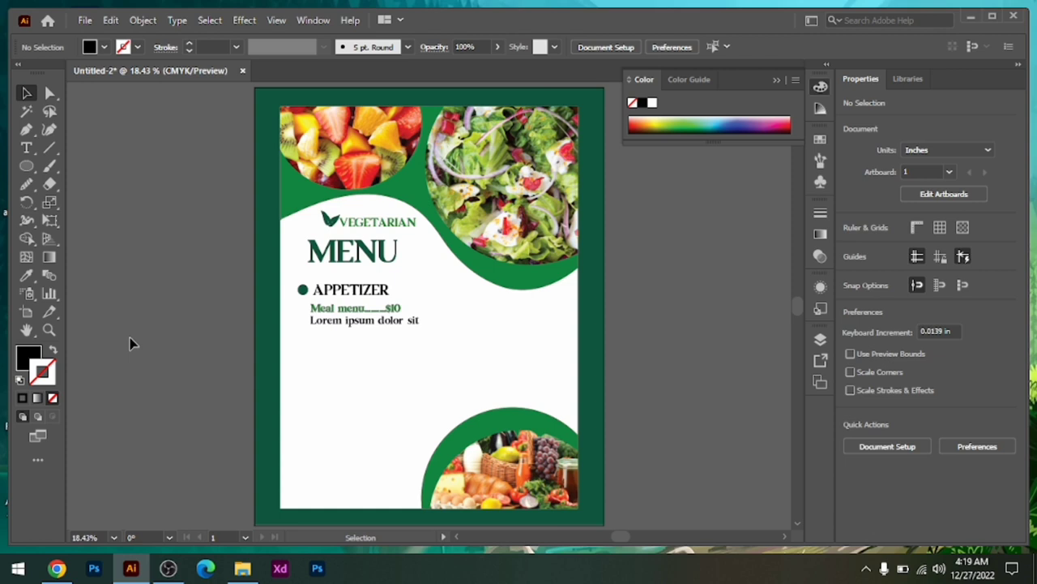
# - Group the bullet, APPETIZER heading, price and description, and place a copy further down
pyautogui.press('t')
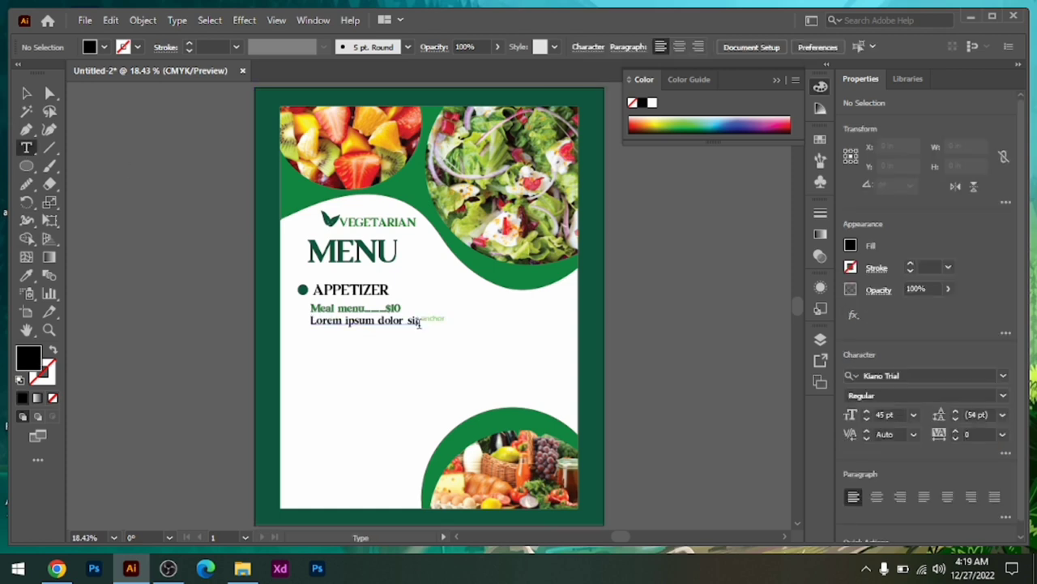
pyautogui.press('v')
pyautogui.click(308, 289)
pyautogui.keyDown('shift'); pyautogui.click(356, 308); pyautogui.keyUp('shift')
pyautogui.keyDown('shift'); pyautogui.click(365, 320); pyautogui.keyUp('shift')
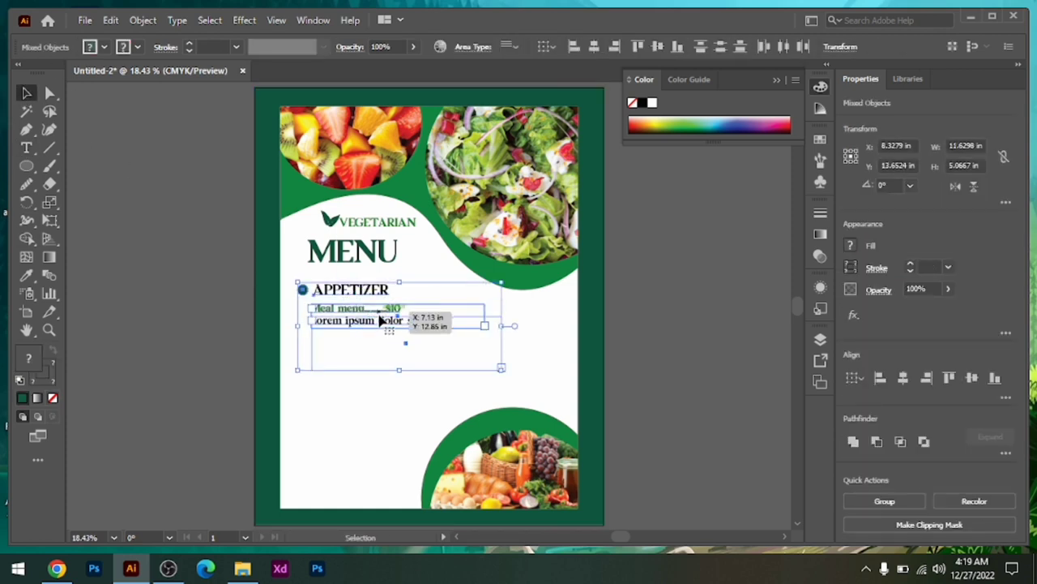
pyautogui.hotkey('ctrl', 'g')
pyautogui.moveTo(380, 332); pyautogui.dragTo(380, 393)
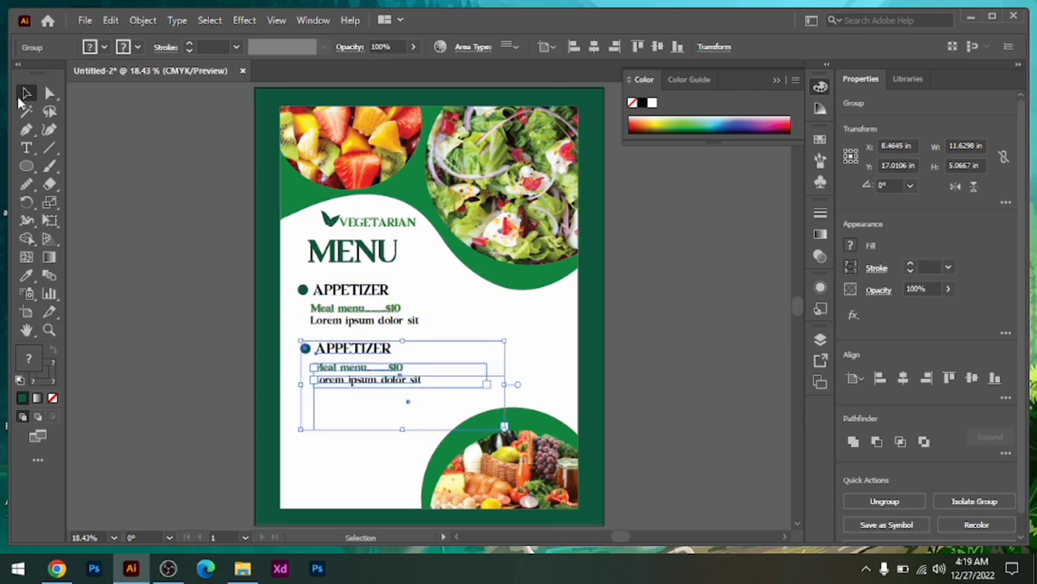
# - Retitle the copied section's heading as MAIN DISHES
pyautogui.click(181, 315)
pyautogui.click(353, 348)
pyautogui.doubleClick(353, 347)
pyautogui.press('BackSpace')
pyautogui.write('MAIN DISHES')
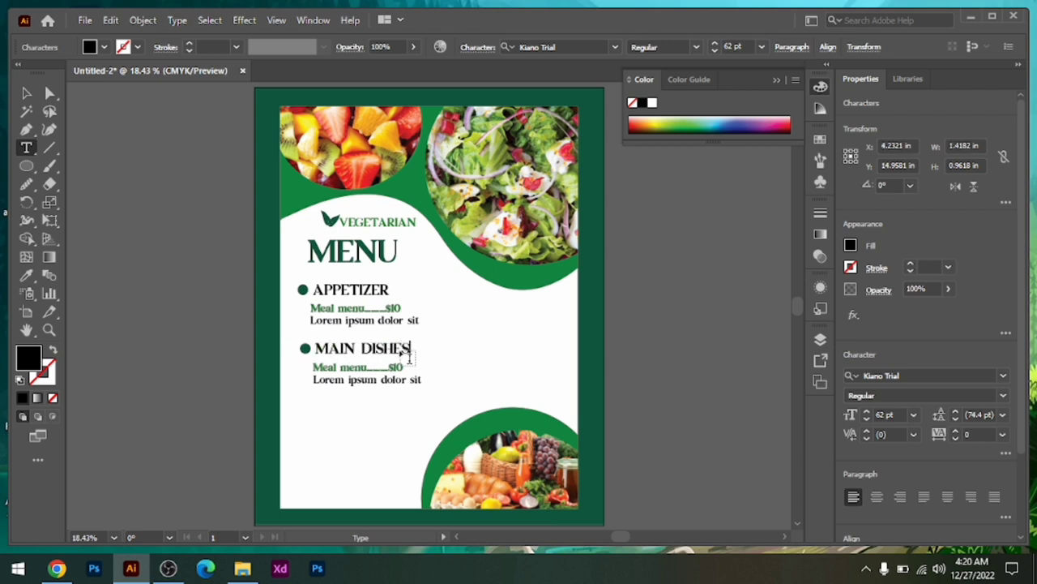
pyautogui.click(28, 93)
pyautogui.click(167, 412)
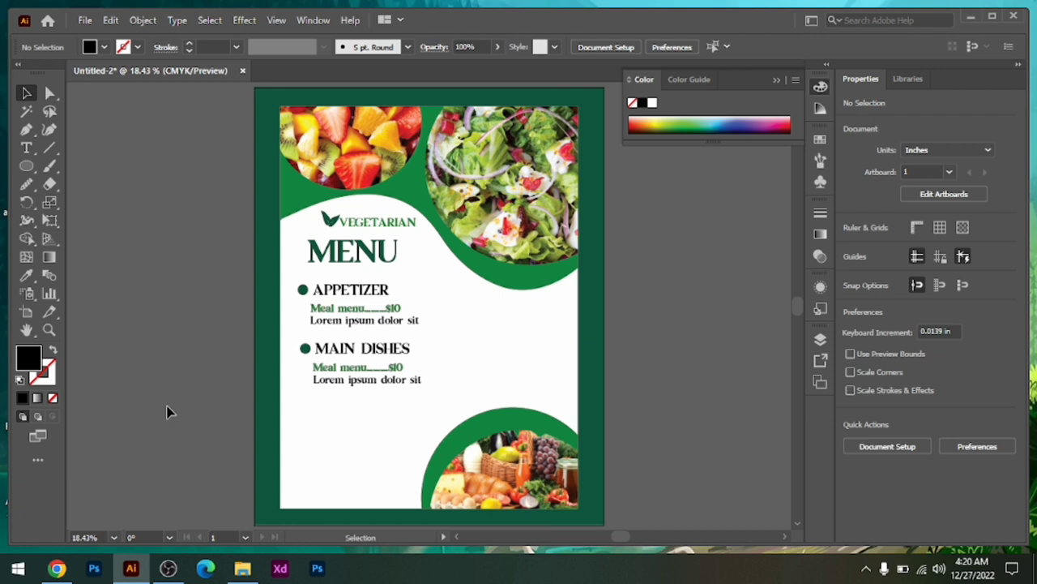
# - Add a second appetizer copy below MAIN DISHES and align the top section with the others
pyautogui.moveTo(354, 310); pyautogui.dragTo(356, 432)
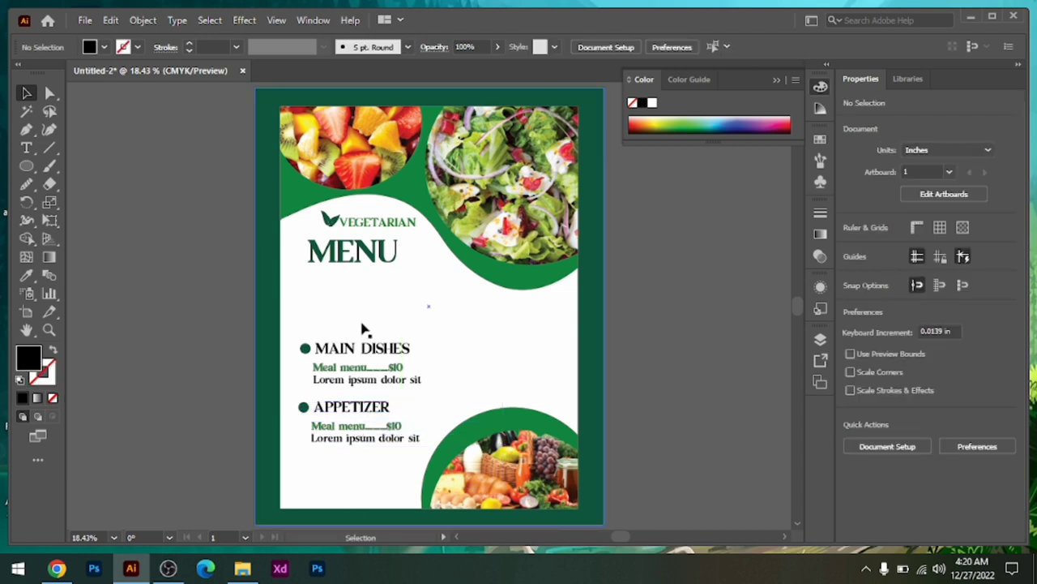
pyautogui.hotkey('ctrl', 'z')
pyautogui.moveTo(366, 329); pyautogui.dragTo(367, 445)
pyautogui.click(176, 396)
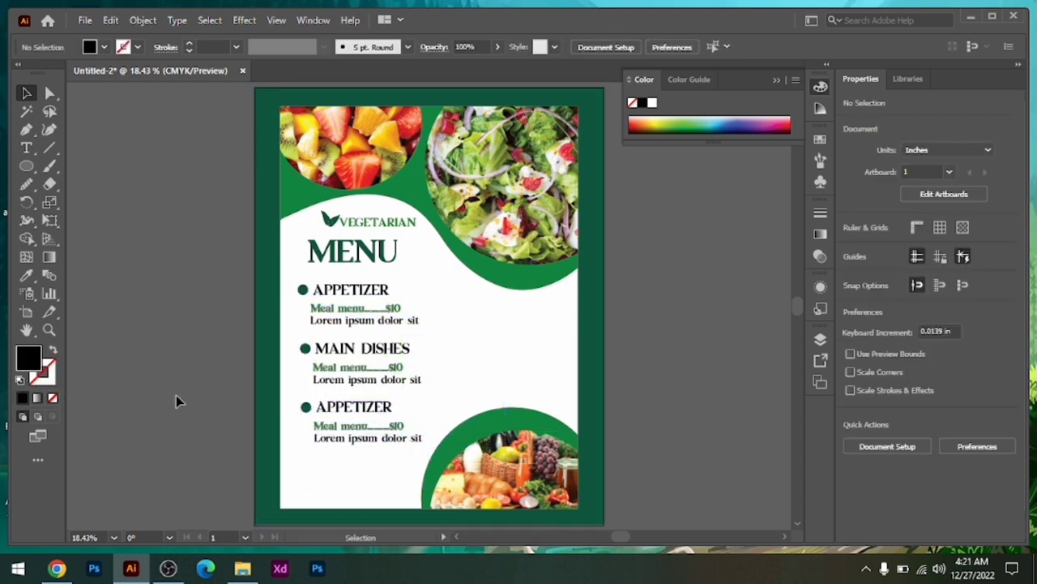
pyautogui.moveTo(381, 324); pyautogui.dragTo(385, 328)
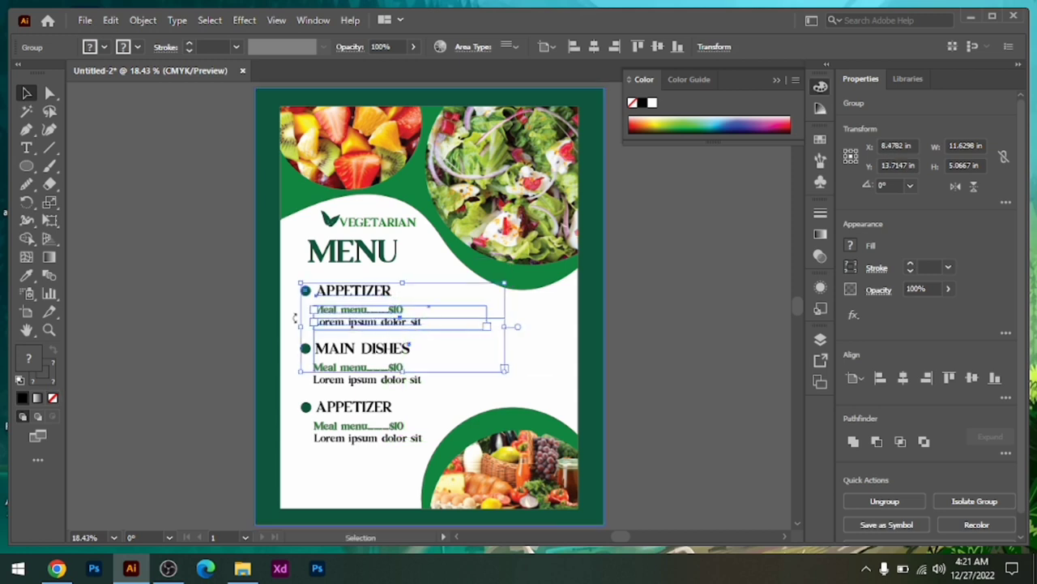
pyautogui.click(207, 325)
# - Draw a rounded-rectangle bar near the bottom-left and move it against the left page edge
pyautogui.moveTo(27, 166); pyautogui.dragTo(105, 184)
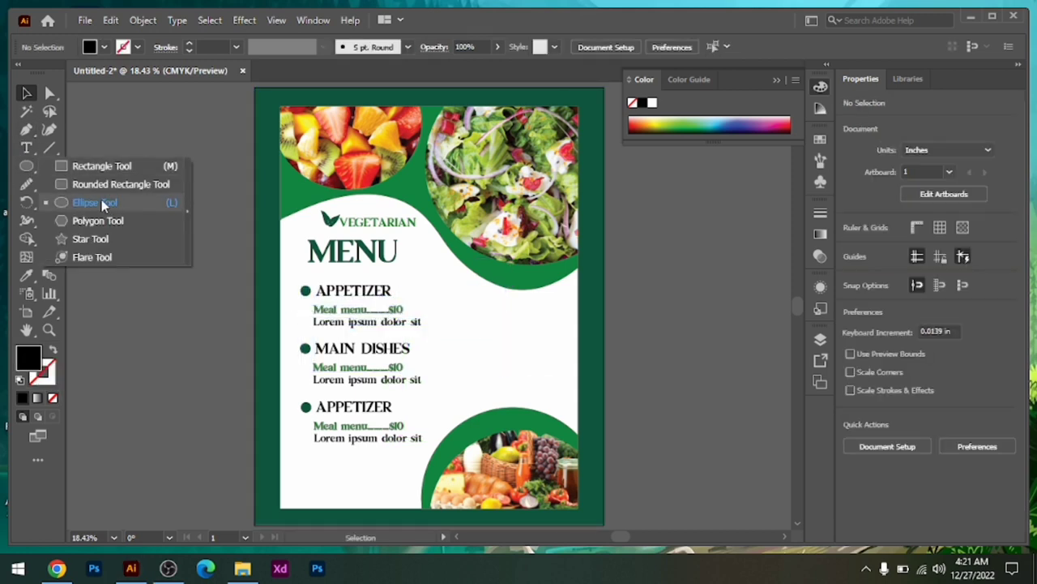
pyautogui.moveTo(271, 458)
pyautogui.mouseDown()
pyautogui.moveTo(381, 499)
pyautogui.moveTo(359, 487)
pyautogui.mouseUp()
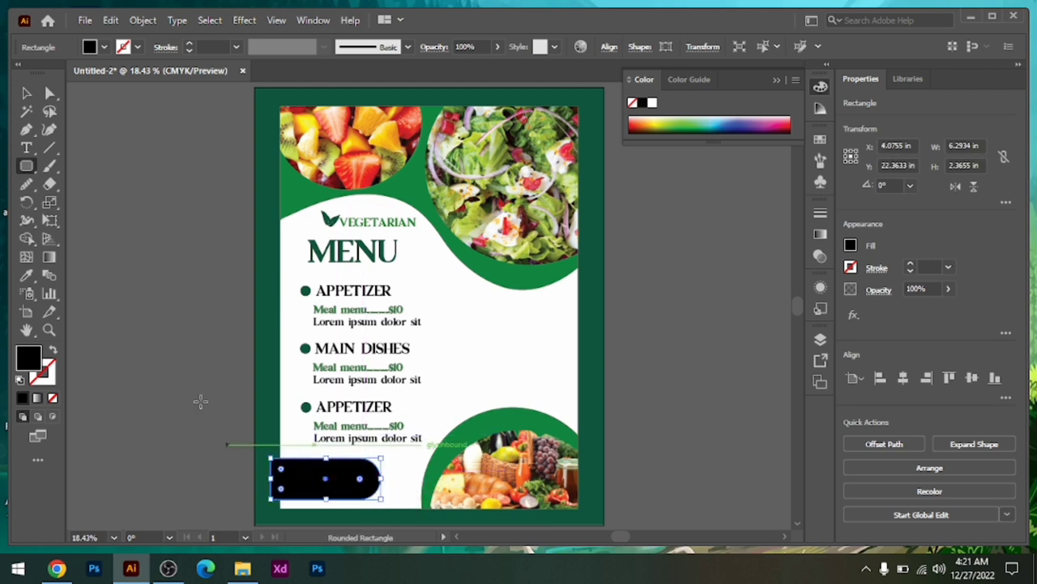
pyautogui.press('v')
pyautogui.moveTo(323, 481); pyautogui.dragTo(283, 481)
# - Select the bar with the green background and cut away its overhanging part with Shape Builder
pyautogui.keyDown('shift'); pyautogui.click(258, 332); pyautogui.keyUp('shift')
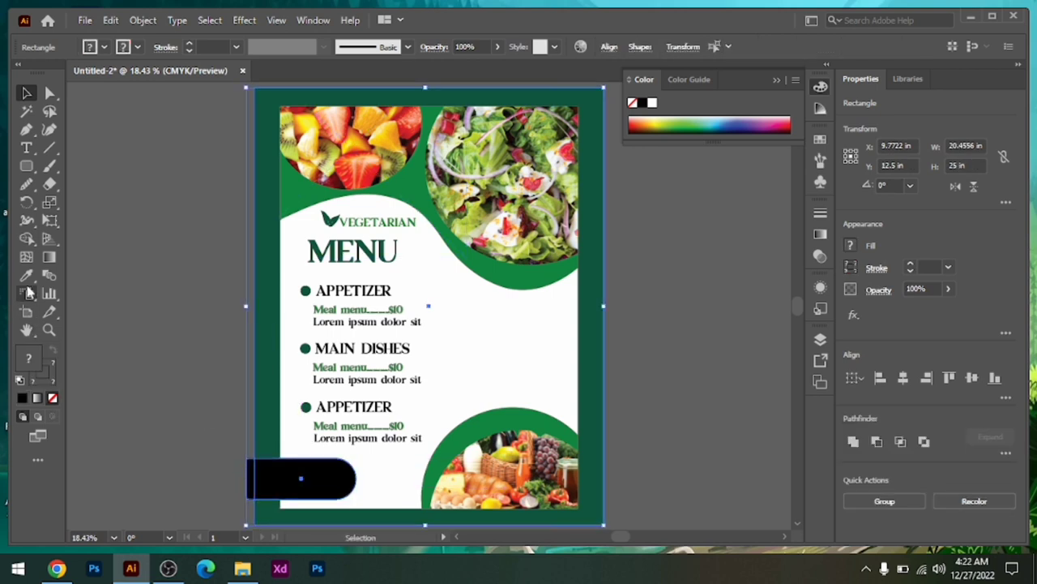
pyautogui.press('k')
pyautogui.click(27, 93)
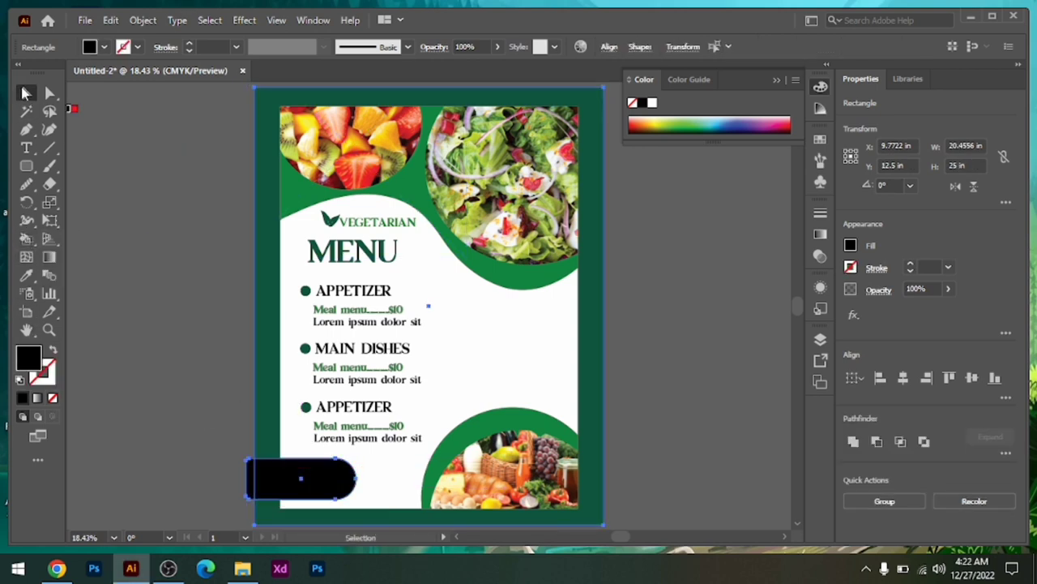
pyautogui.click(27, 221)
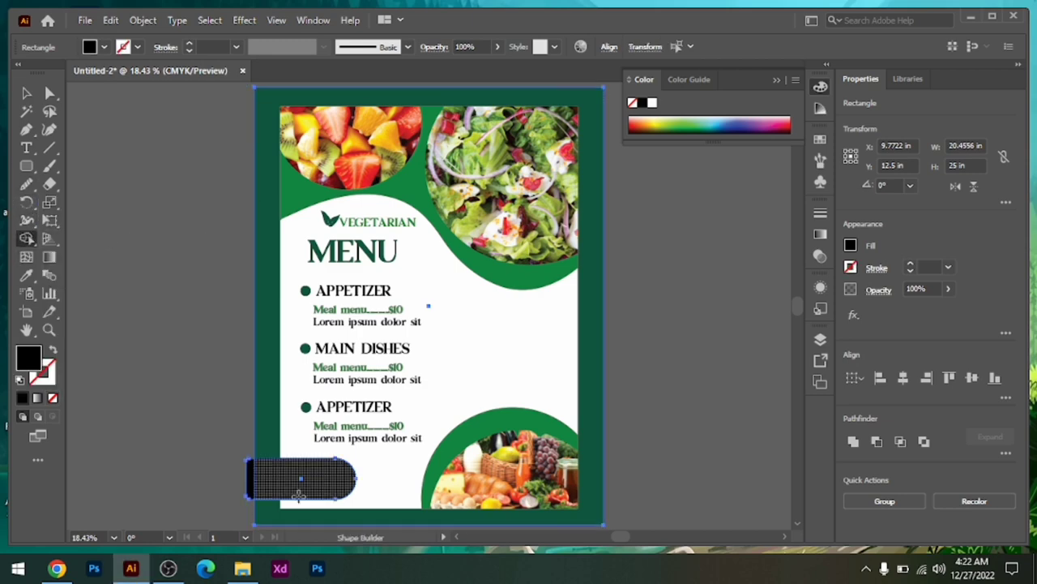
pyautogui.keyDown('alt'); pyautogui.click(250, 478); pyautogui.keyUp('alt')
pyautogui.click(25, 94)
pyautogui.click(158, 280)
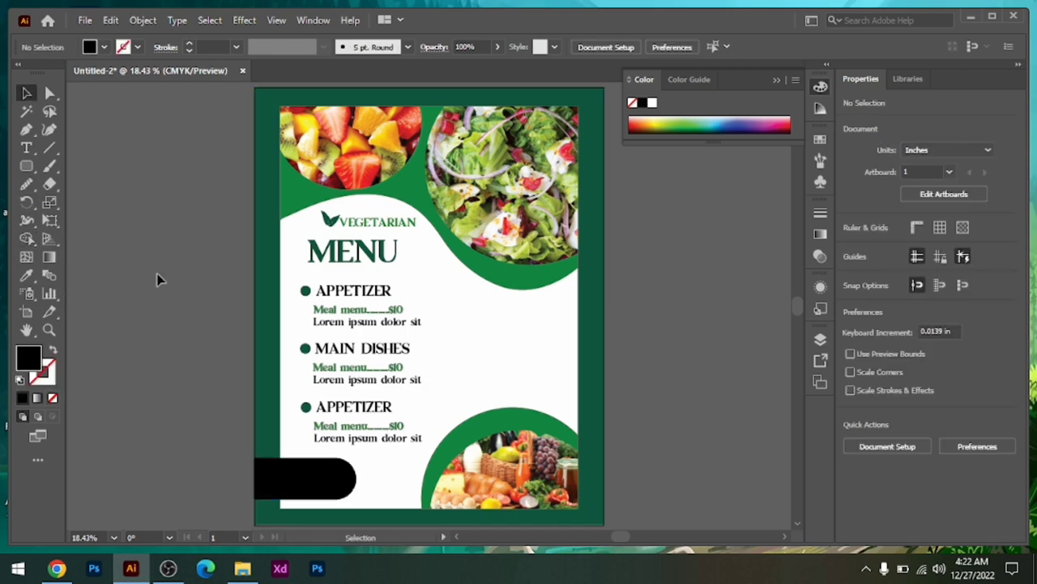
# - Select the white panel and bar together and remove the bar section over the green border
pyautogui.click(259, 264)
pyautogui.keyDown('shift'); pyautogui.click(559, 357); pyautogui.keyUp('shift')
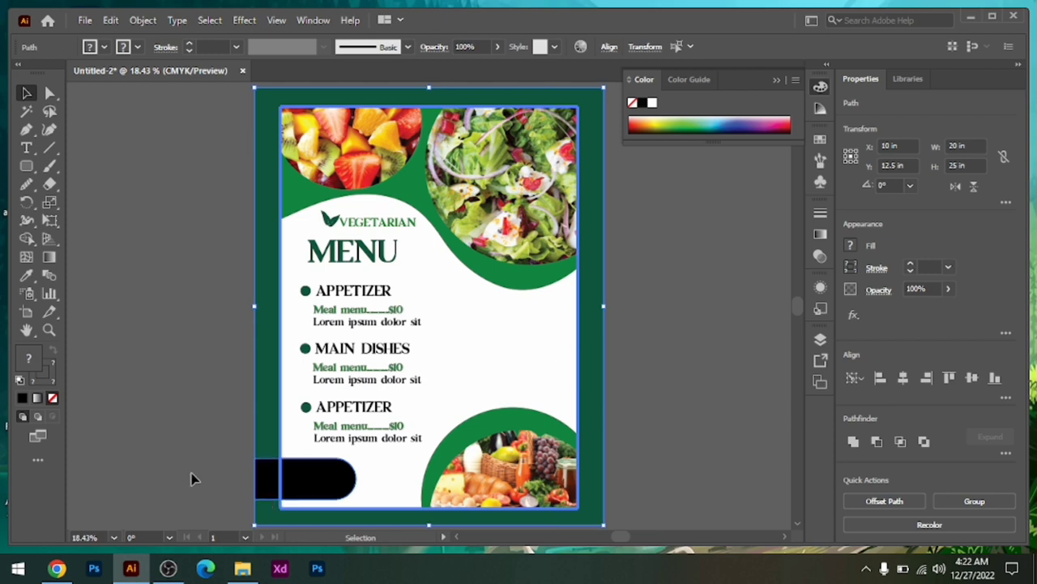
pyautogui.click(192, 479)
pyautogui.click(567, 365)
pyautogui.keyDown('shift'); pyautogui.click(266, 481); pyautogui.keyUp('shift')
pyautogui.hotkey('shift', 'm')
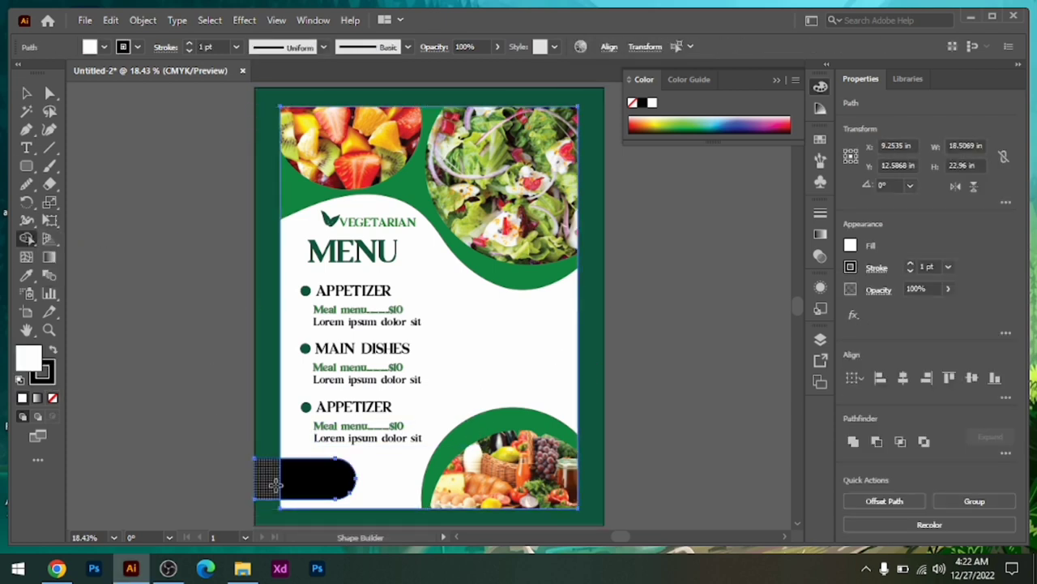
pyautogui.click(26, 93)
# - Colour the rounded bar with the flyer's green, sampled with the Eyedropper
pyautogui.click(302, 485)
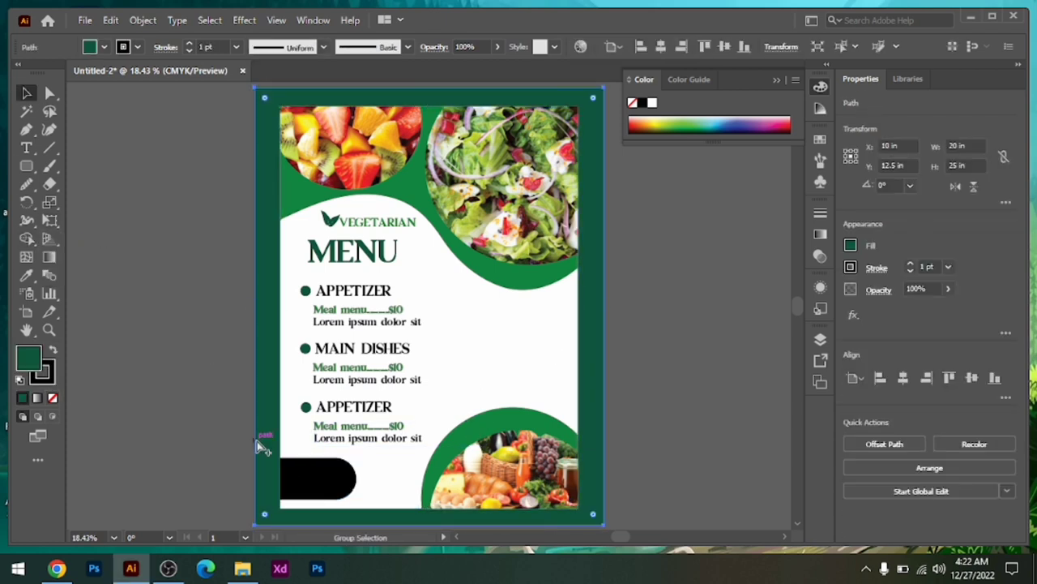
pyautogui.click(206, 160)
pyautogui.click(310, 476)
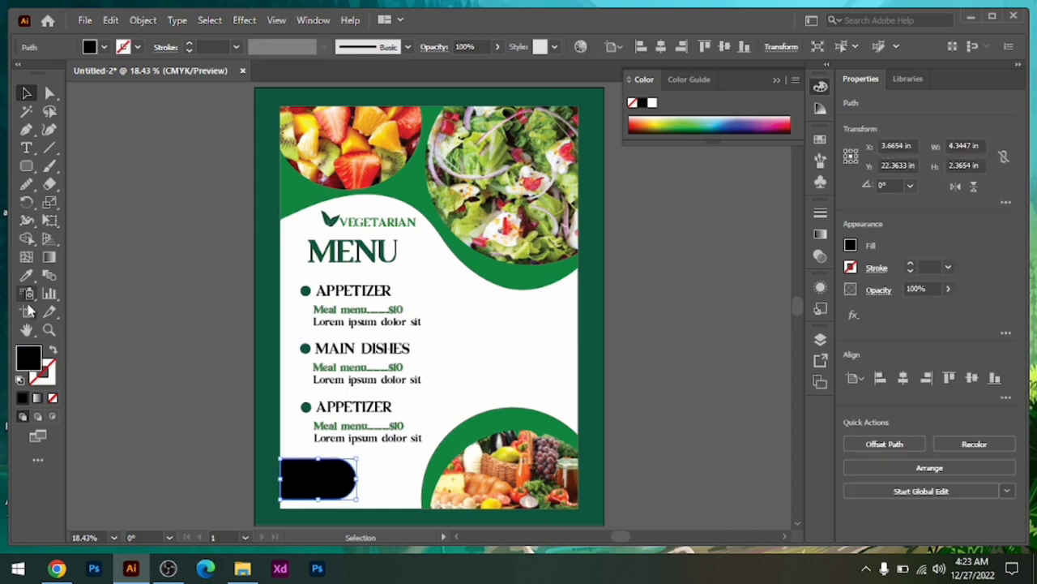
pyautogui.click(27, 274)
pyautogui.click(412, 184)
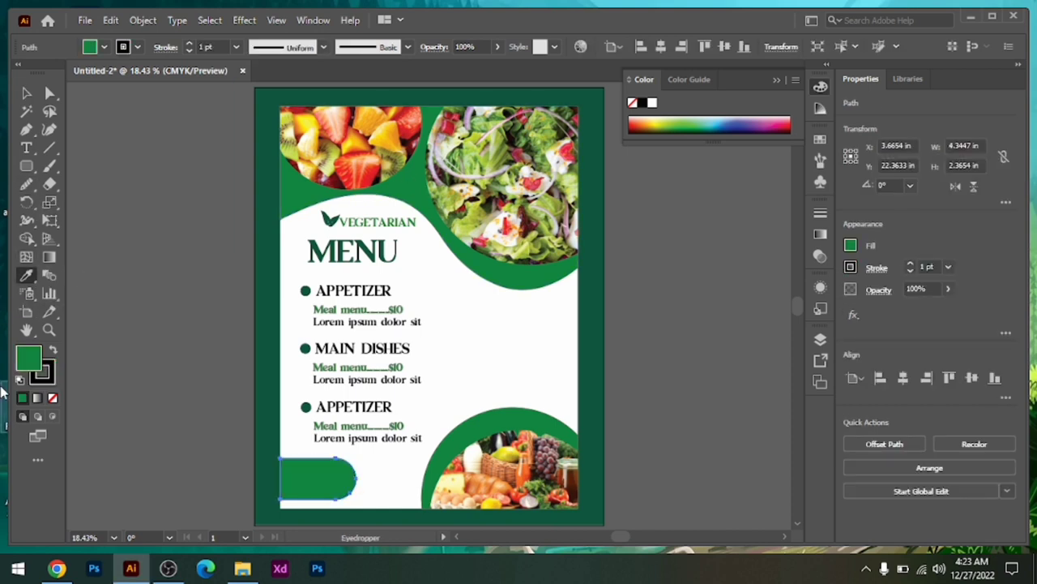
pyautogui.click(169, 409)
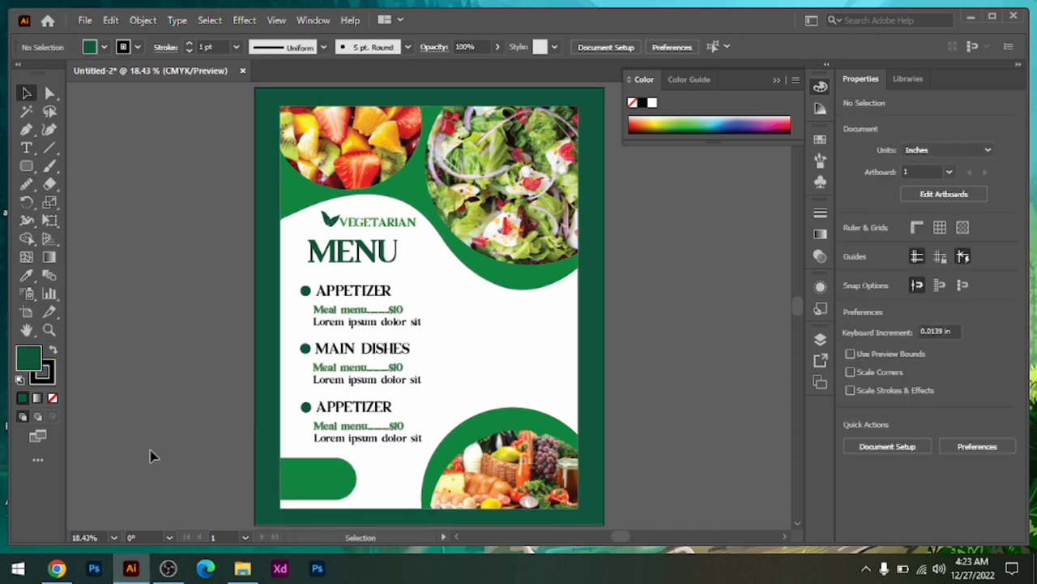
# - Add a DELIVERY text object at 56 pt and position it on the green bar
pyautogui.click(327, 298)
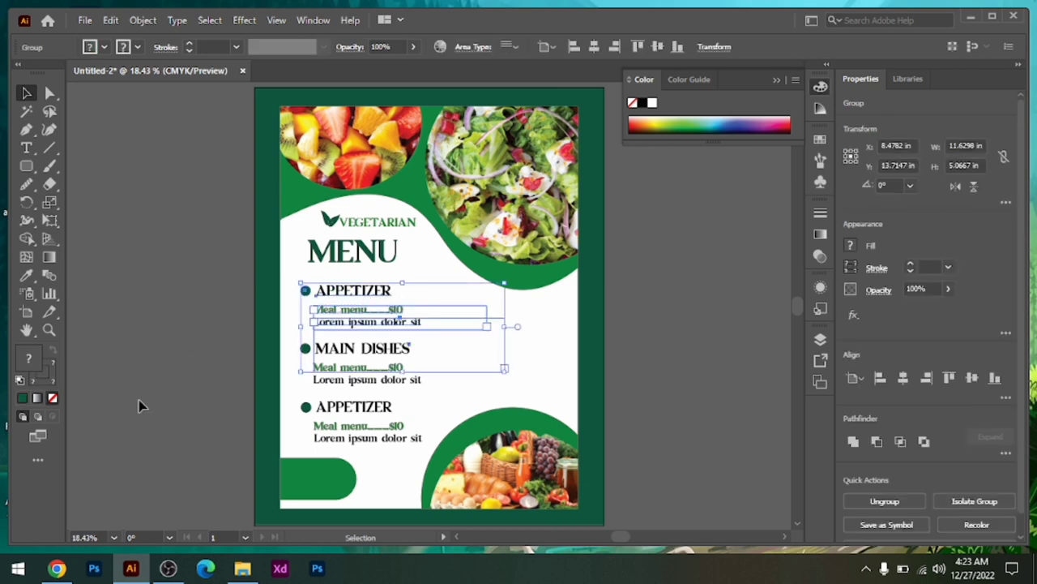
pyautogui.click(114, 321)
pyautogui.click(280, 466)
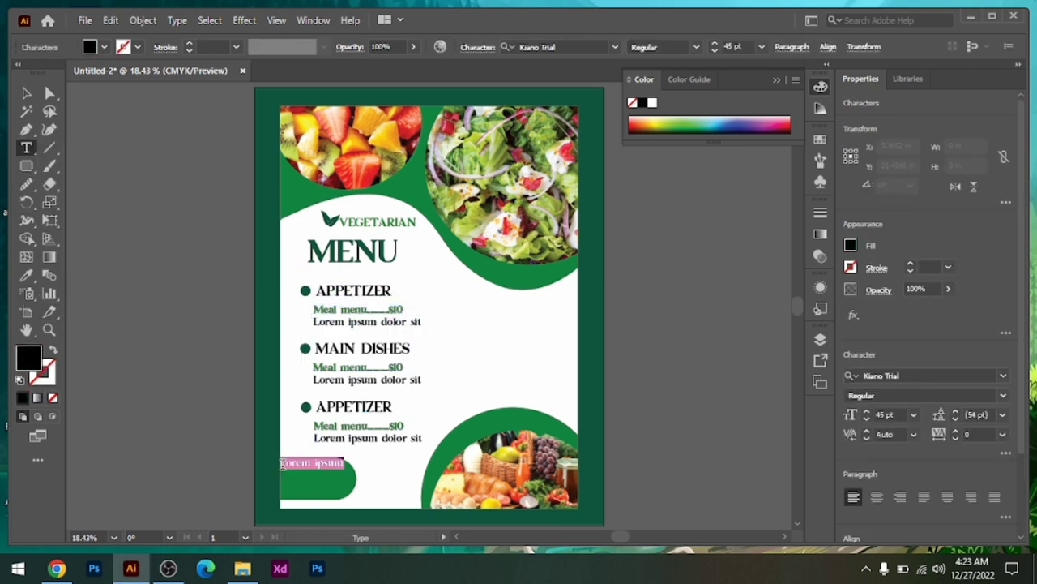
pyautogui.press('BackSpace')
pyautogui.write('DELIVERY')
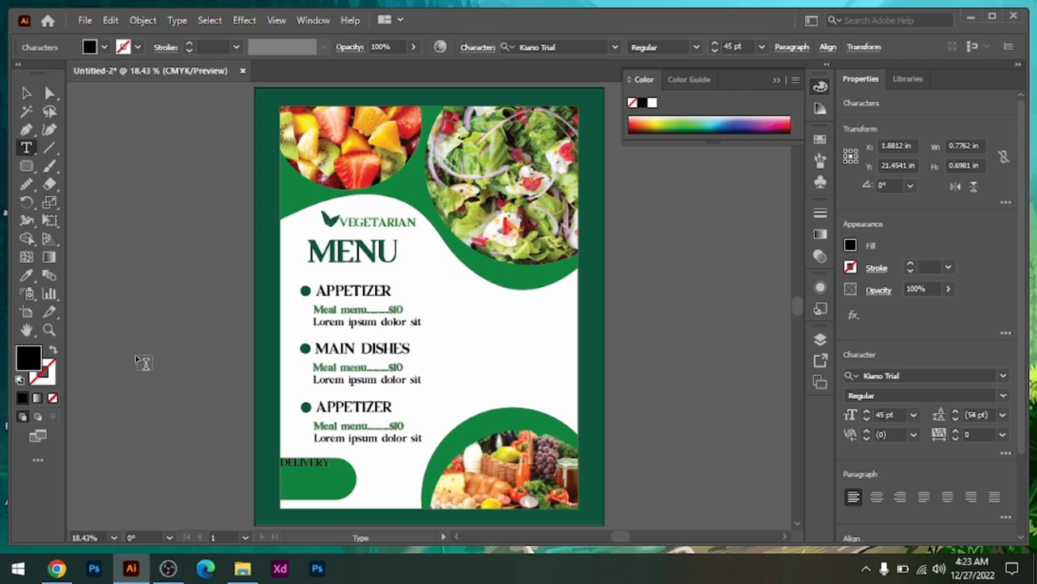
pyautogui.press('Escape')
pyautogui.moveTo(306, 462)
pyautogui.mouseDown()
pyautogui.moveTo(359, 481)
pyautogui.moveTo(498, 335)
pyautogui.mouseUp()
pyautogui.click(181, 472)
pyautogui.click(599, 354)
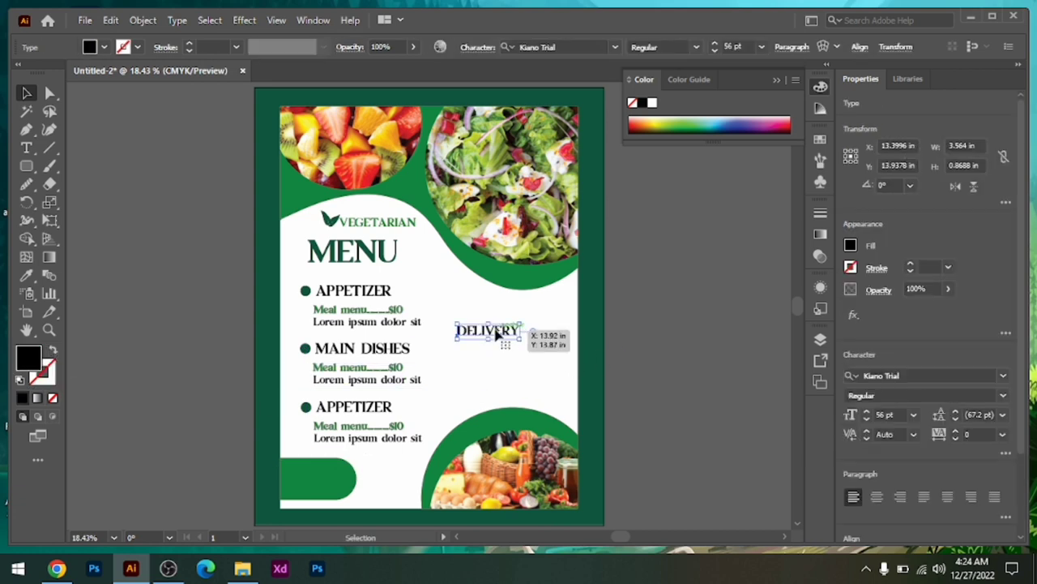
# - Draw a small circle and Alt-drag a copy of a bullet dot onto the green bar
pyautogui.moveTo(27, 165); pyautogui.dragTo(89, 203)
pyautogui.moveTo(188, 456); pyautogui.dragTo(196, 465)
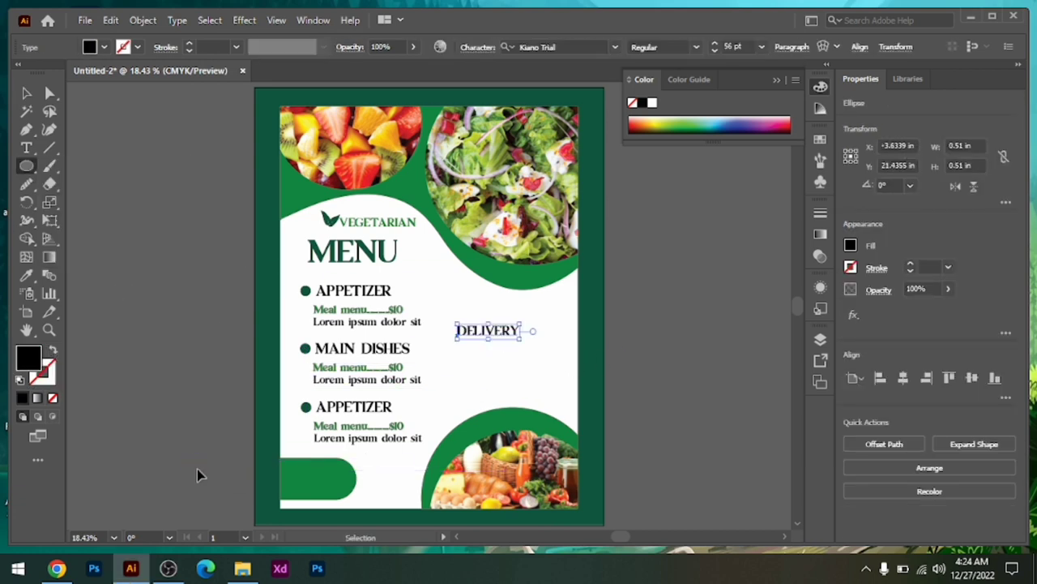
pyautogui.press('v')
pyautogui.doubleClick(303, 409)
pyautogui.moveTo(304, 407); pyautogui.dragTo(291, 470)
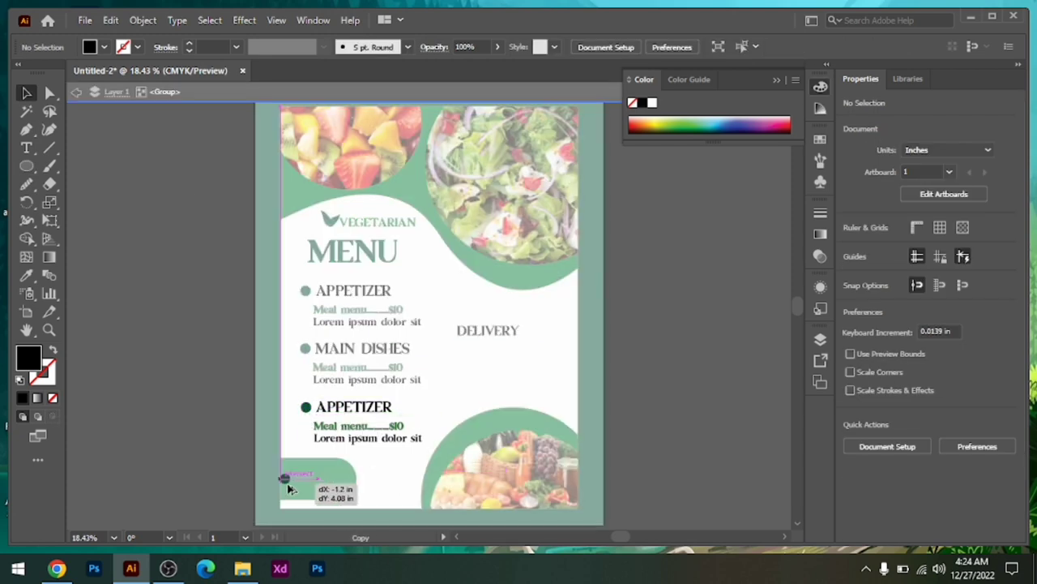
# - Remove the outline from the bullet dot on the green bar inside its group
pyautogui.doubleClick(158, 411)
pyautogui.click(291, 475)
pyautogui.doubleClick(291, 470)
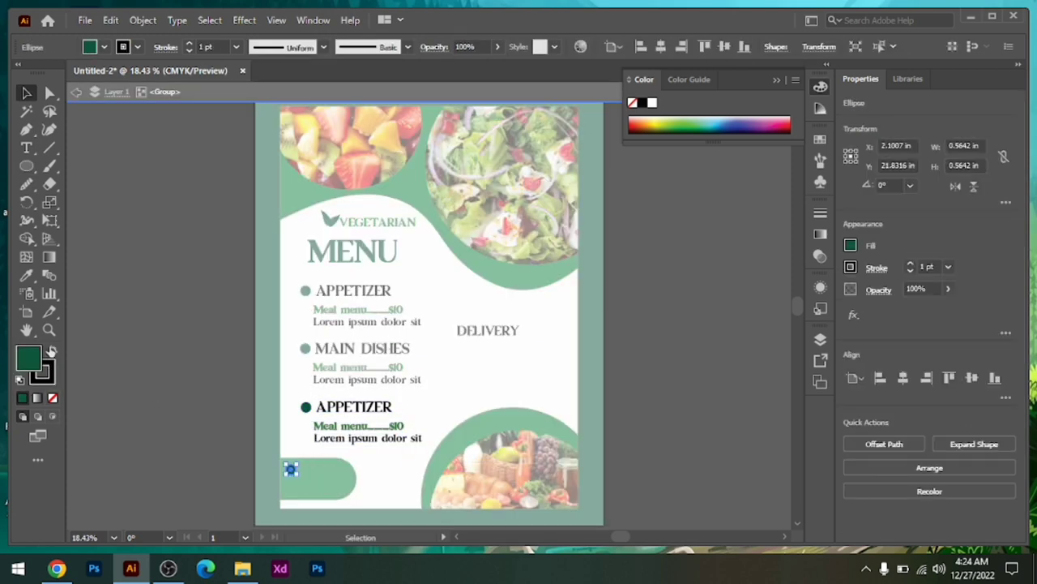
pyautogui.click(55, 399)
pyautogui.click(186, 431)
pyautogui.doubleClick(186, 431)
pyautogui.click(292, 475)
pyautogui.doubleClick(292, 476)
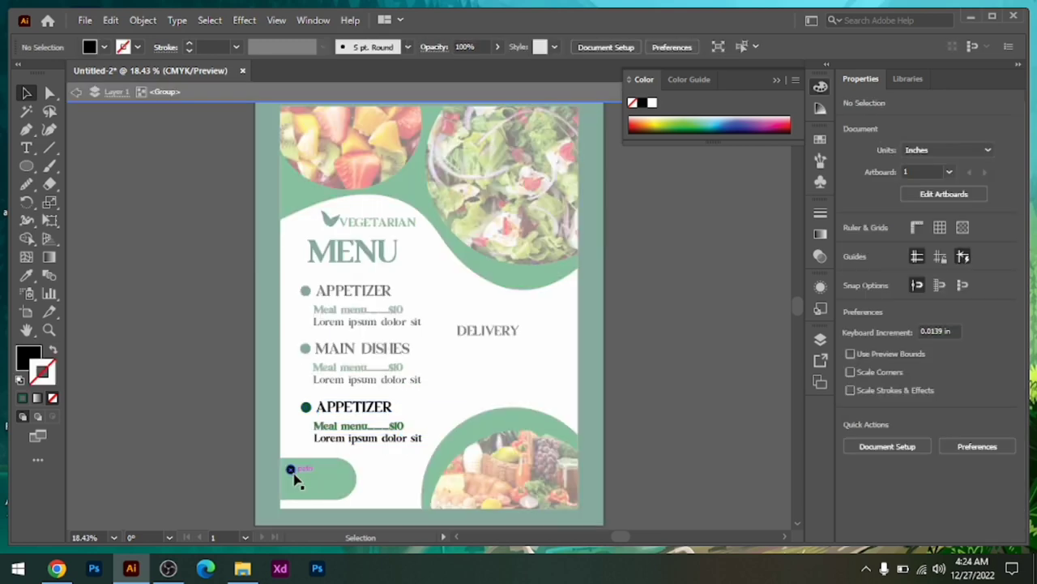
pyautogui.rightClick(293, 473)
pyautogui.click(192, 475)
# - Reposition the bottom APPETIZER block and enter and leave its group
pyautogui.moveTo(364, 472)
pyautogui.mouseDown()
pyautogui.moveTo(341, 484)
pyautogui.moveTo(376, 463)
pyautogui.moveTo(296, 478)
pyautogui.mouseUp()
pyautogui.click(381, 466)
pyautogui.doubleClick(377, 466)
pyautogui.rightClick(378, 468)
pyautogui.doubleClick(169, 473)
pyautogui.click(301, 475)
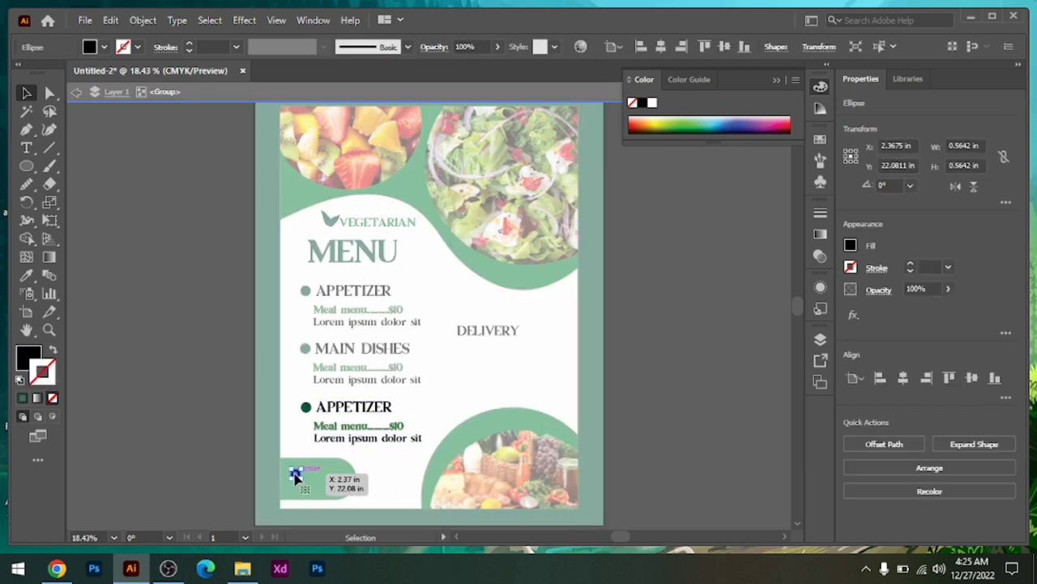
pyautogui.doubleClick(203, 403)
pyautogui.click(22, 174)
pyautogui.doubleClick(309, 409)
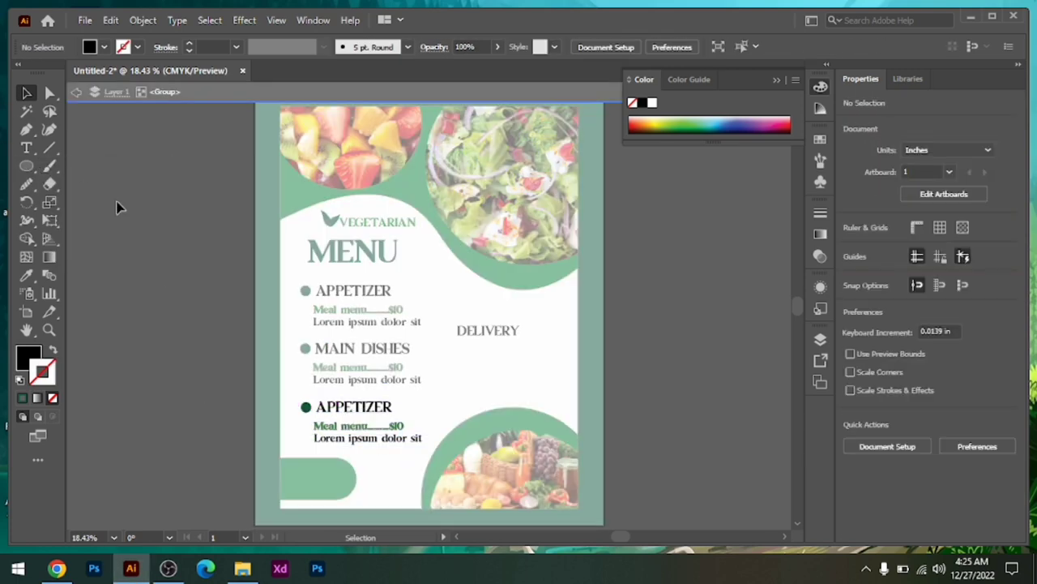
pyautogui.press('Escape')
# - Draw a small black circle as the badge dot and move it onto the green bar
pyautogui.press('l')
pyautogui.moveTo(172, 430); pyautogui.dragTo(179, 437)
pyautogui.press('v')
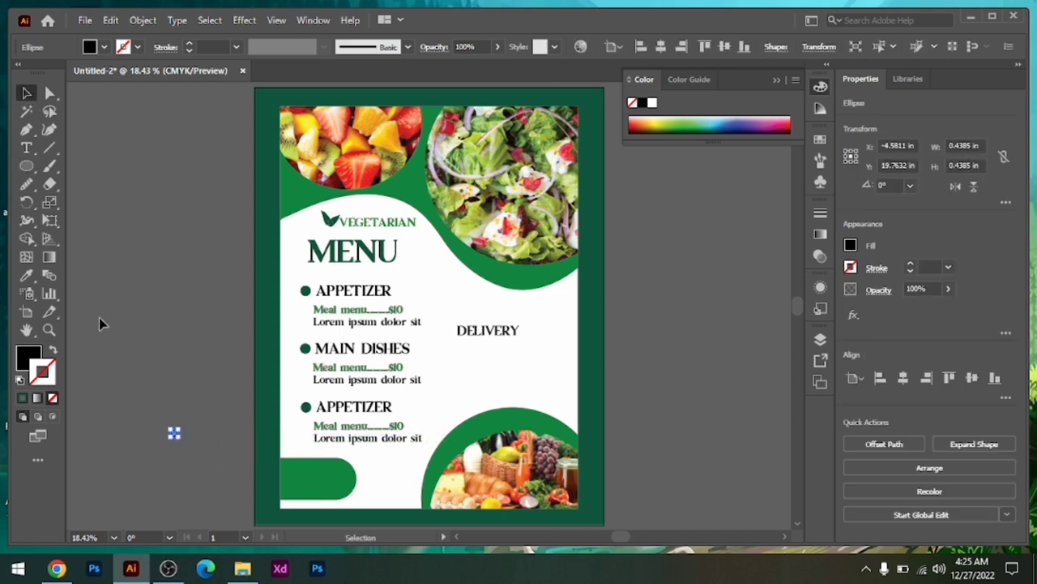
pyautogui.hotkey('ctrl', '=')
pyautogui.hotkey('ctrl', '=')
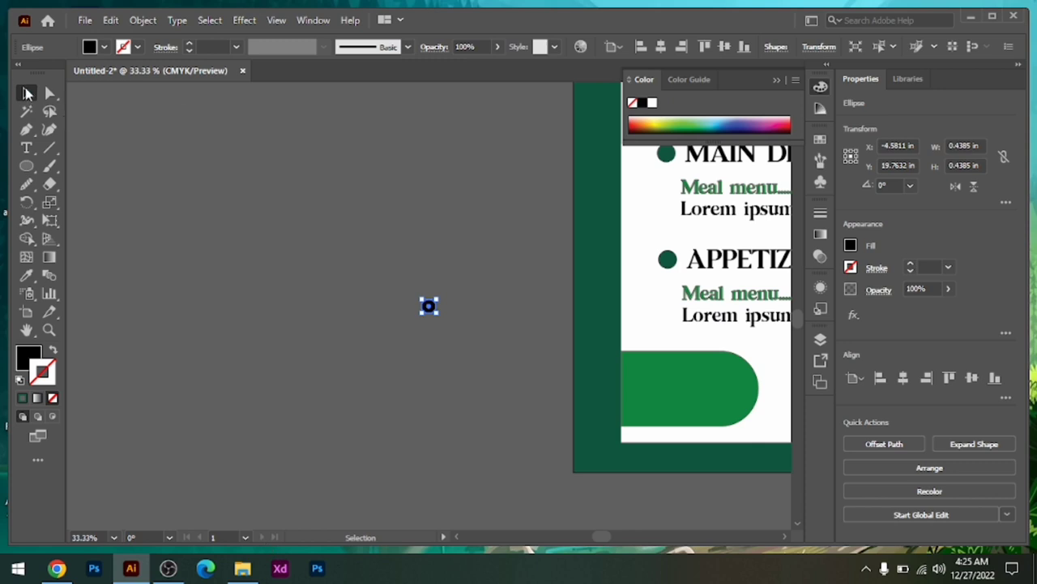
pyautogui.moveTo(429, 305); pyautogui.dragTo(636, 373)
pyautogui.hotkey('ctrl', '0')
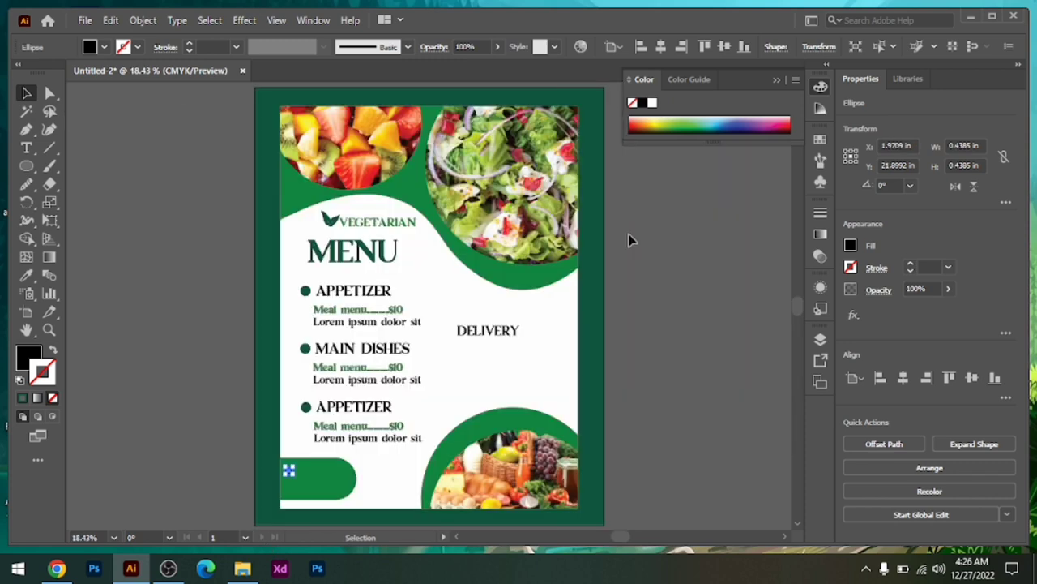
# - Resize the DELIVERY text to 46 pt
pyautogui.moveTo(487, 330)
pyautogui.mouseDown()
pyautogui.moveTo(357, 486)
pyautogui.moveTo(518, 334)
pyautogui.mouseUp()
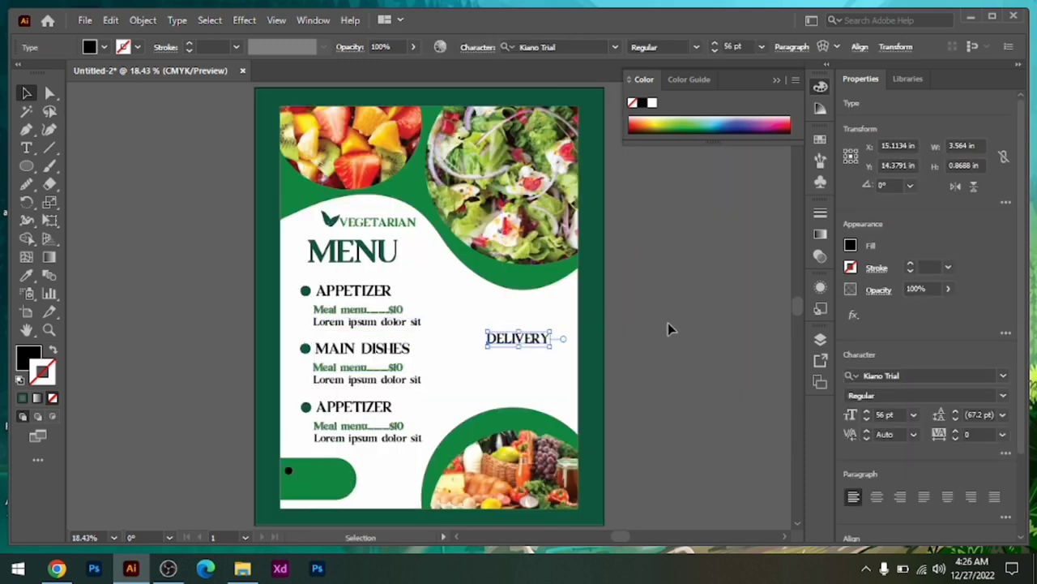
pyautogui.hotkey('ctrl', '=')
pyautogui.hotkey('ctrl', '=')
pyautogui.hotkey('ctrl', '=')
pyautogui.moveTo(430, 473); pyautogui.dragTo(702, 303)
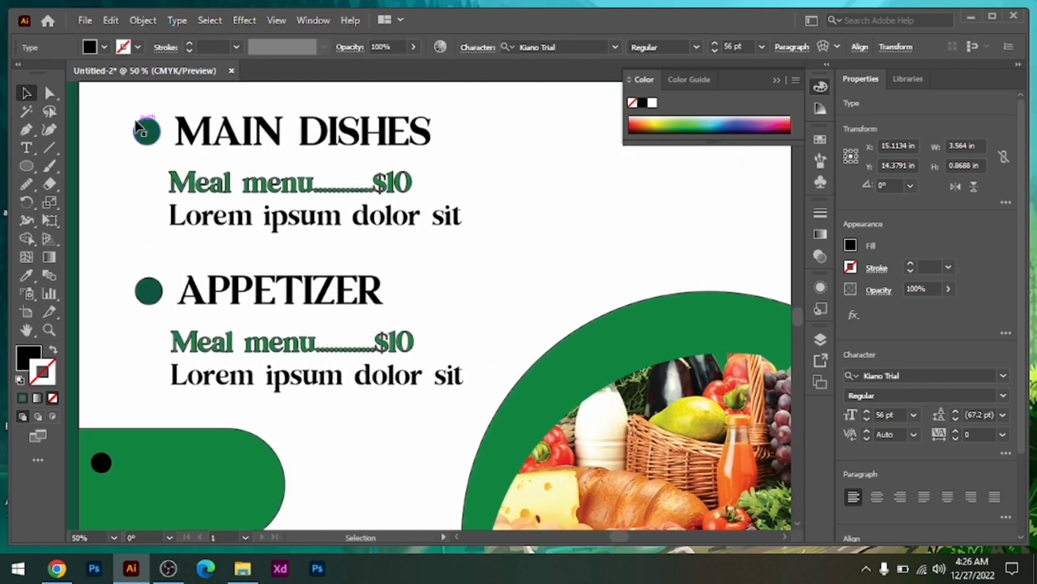
pyautogui.moveTo(100, 468); pyautogui.dragTo(98, 462)
pyautogui.scroll(3, 644, 289)
pyautogui.doubleClick(723, 209)
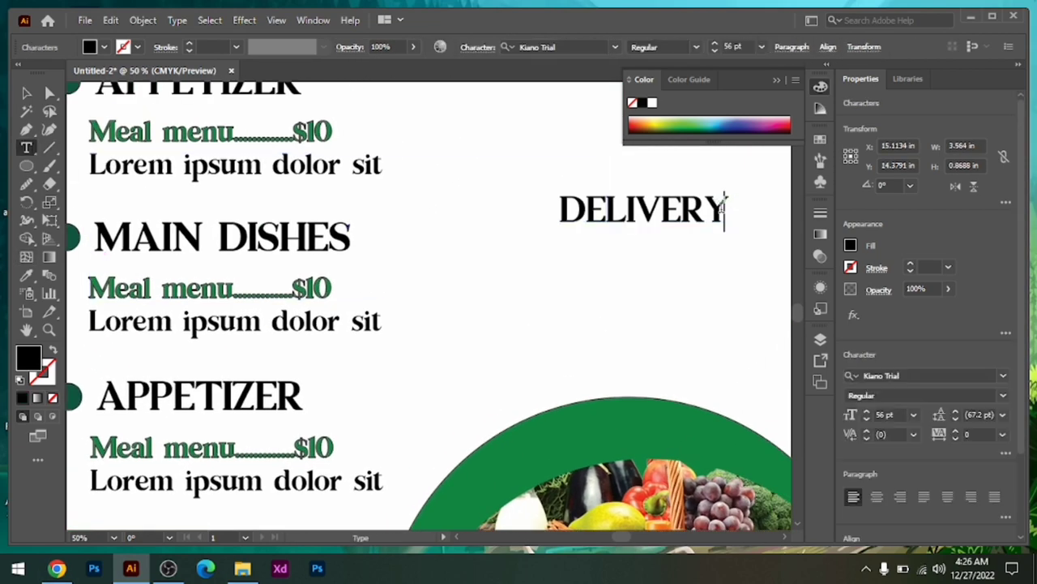
pyautogui.hotkey('ctrl', 'a')
pyautogui.scroll(-10, 864, 418)
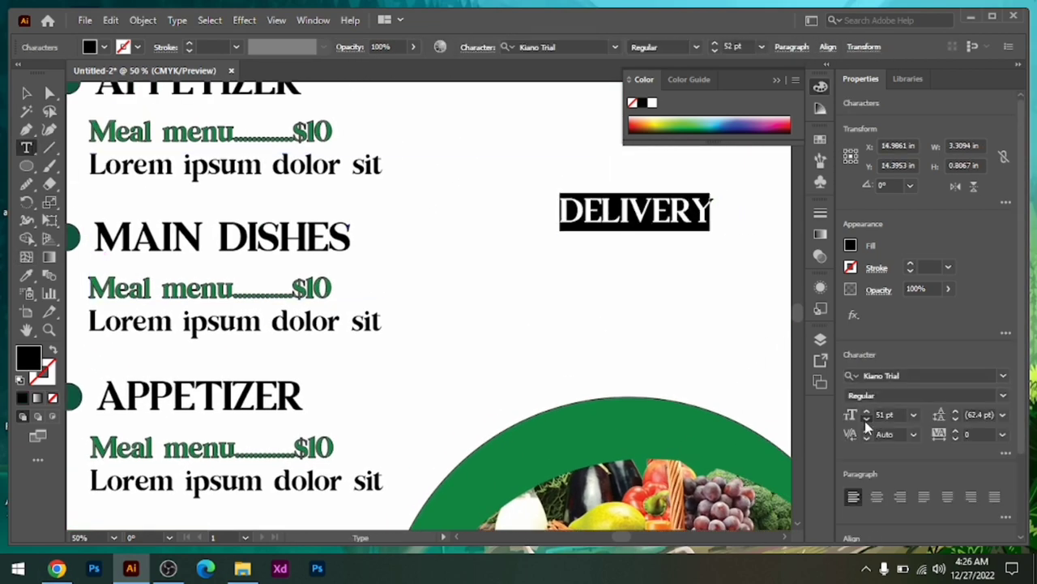
pyautogui.press('Escape')
# - Move DELIVERY onto the green bar beside the black dot
pyautogui.moveTo(641, 221); pyautogui.dragTo(180, 366)
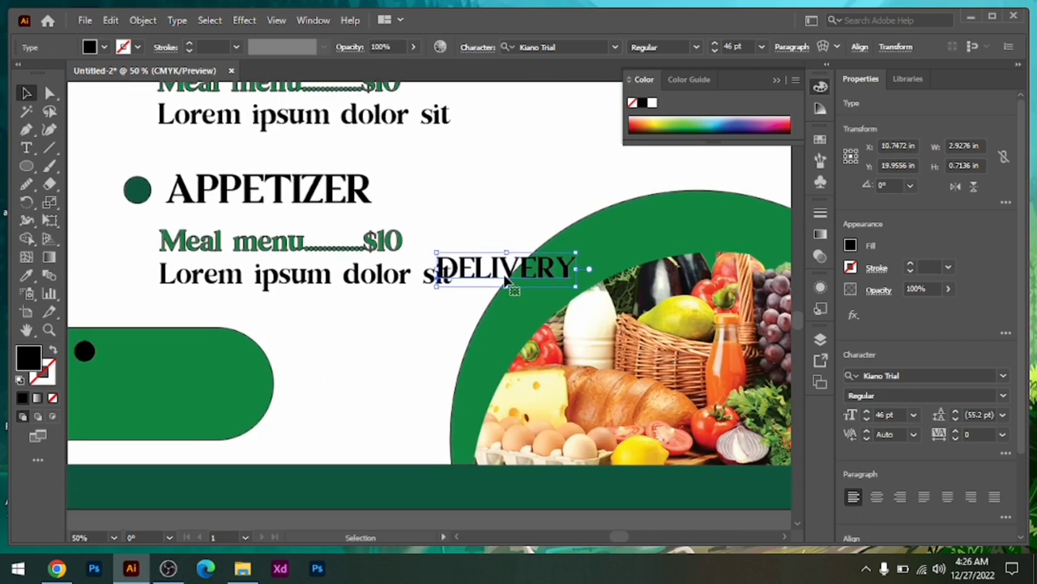
pyautogui.hotkey('ctrl', '0')
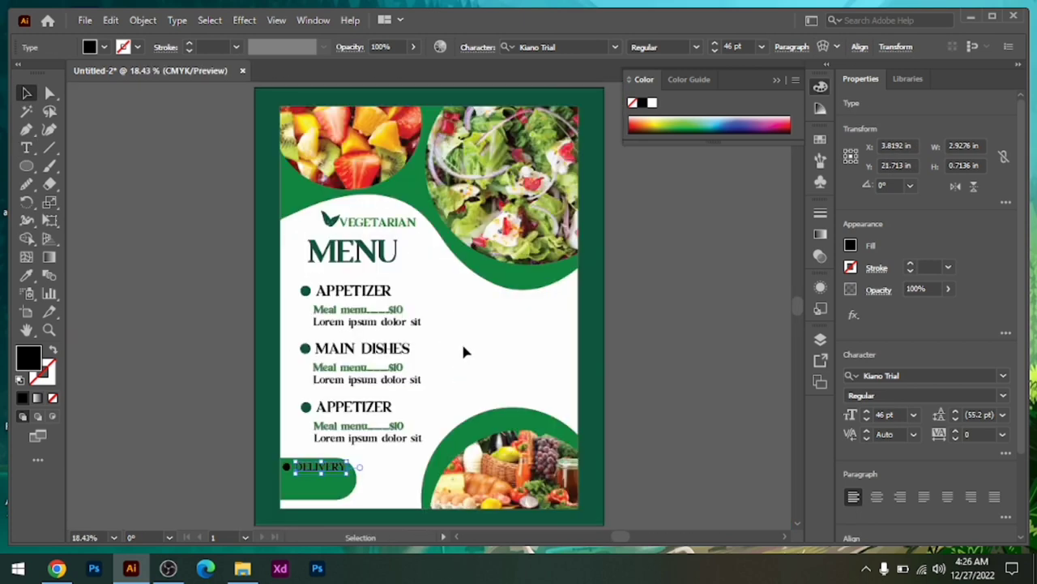
pyautogui.scroll(1, 478, 324)
pyautogui.scroll(3, 499, 299)
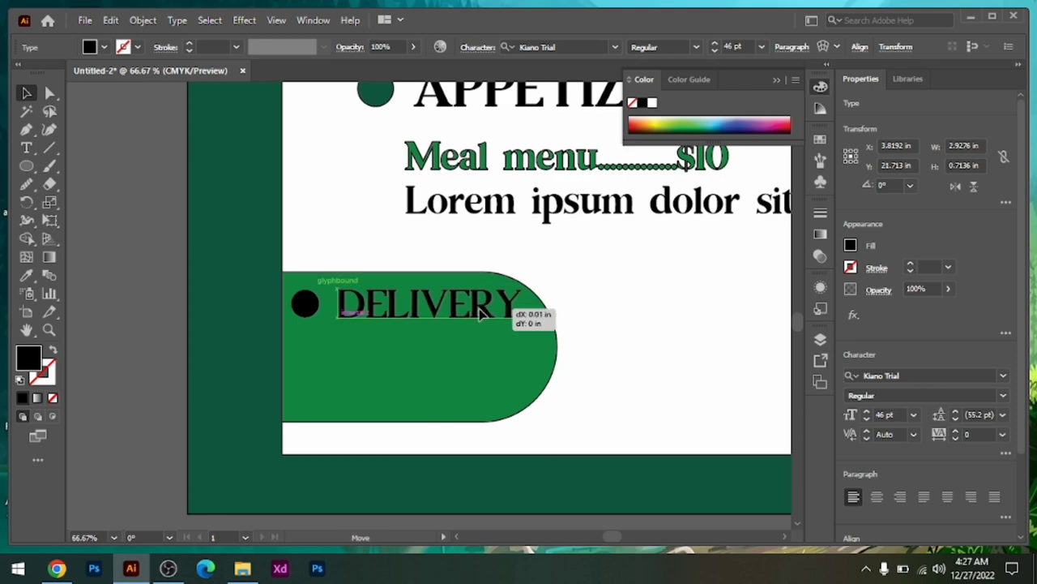
pyautogui.click(543, 391)
# - Place the phone PNG from the Desktop png icon folder and size it over the badge
pyautogui.click(84, 20)
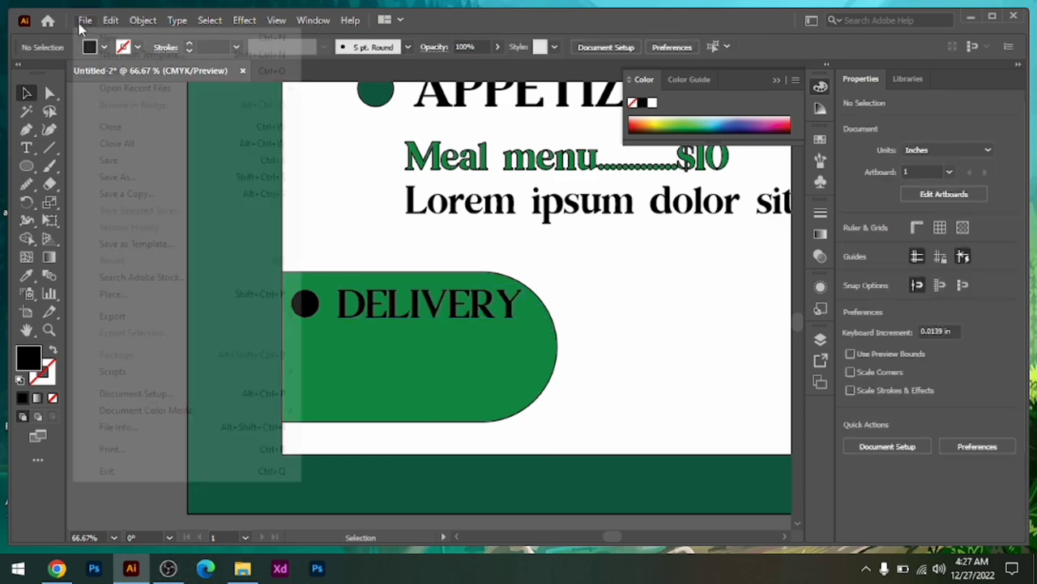
pyautogui.click(120, 284)
pyautogui.scroll(3, 126, 175)
pyautogui.scroll(2, 126, 174)
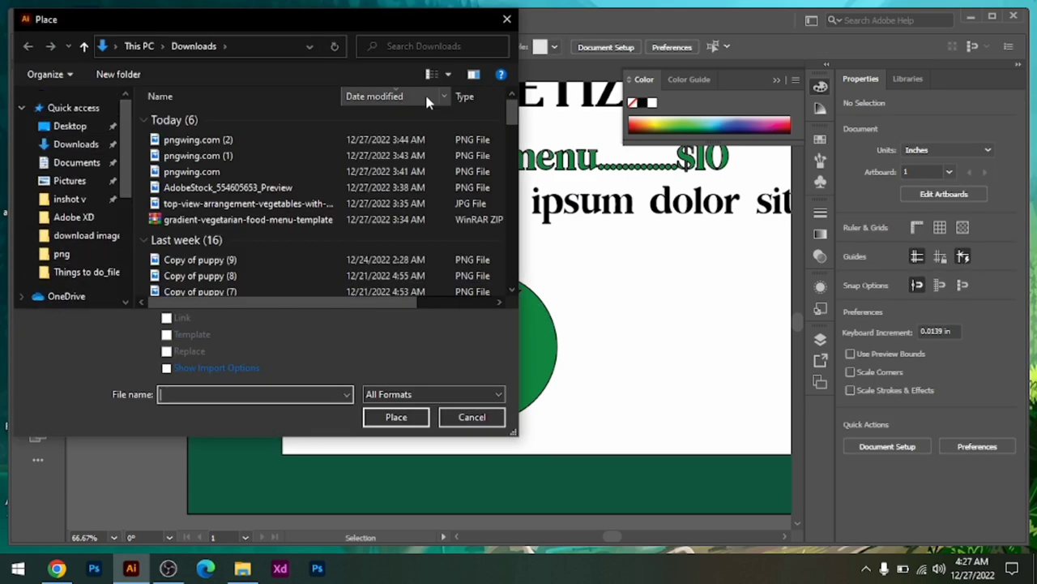
pyautogui.click(70, 126)
pyautogui.scroll(-3, 324, 203)
pyautogui.scroll(-2, 324, 202)
pyautogui.scroll(1, 365, 194)
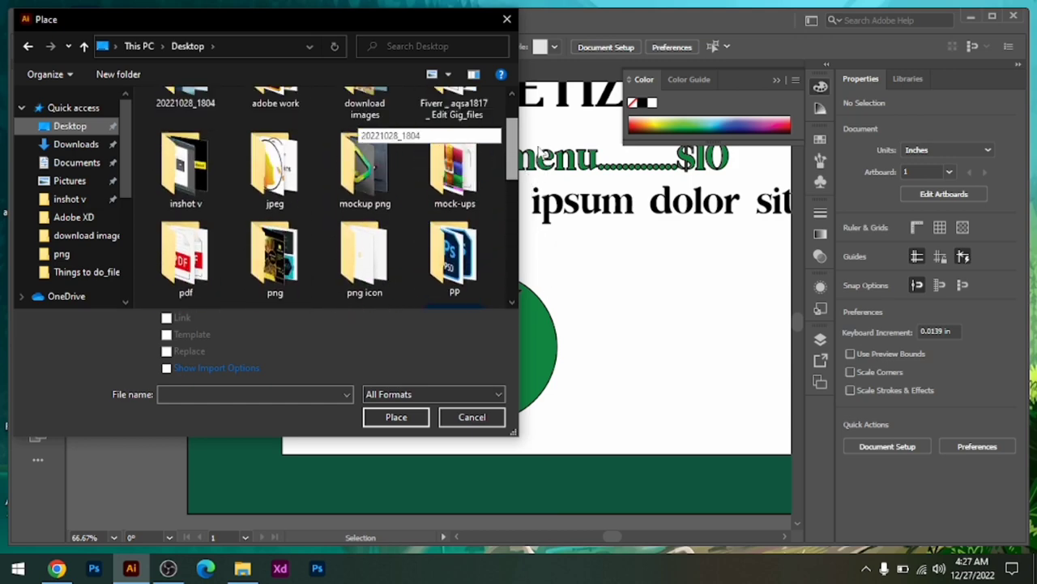
pyautogui.scroll(-1, 364, 194)
pyautogui.doubleClick(363, 197)
pyautogui.doubleClick(243, 141)
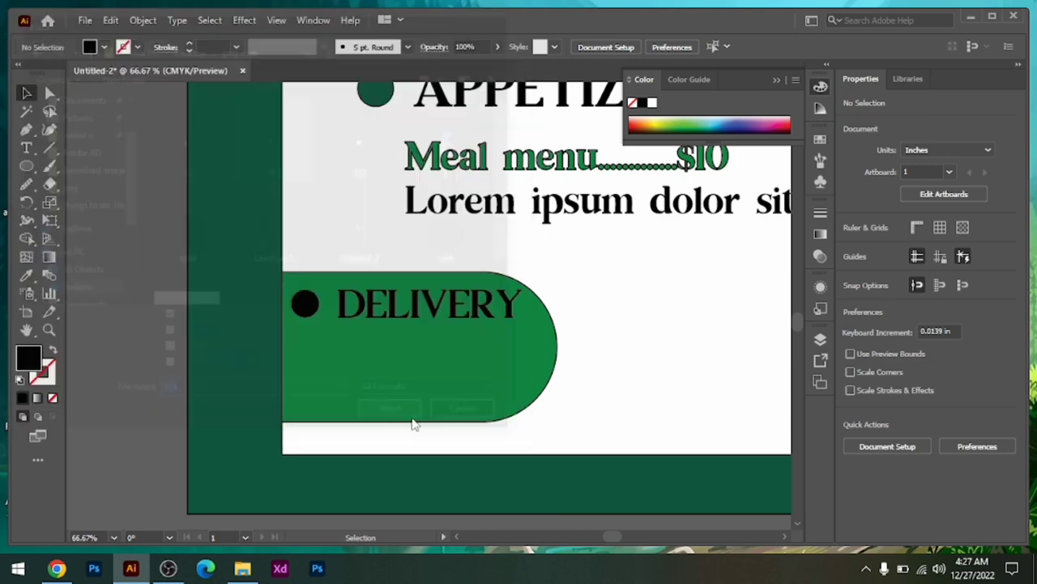
pyautogui.click(294, 338)
pyautogui.moveTo(363, 386); pyautogui.dragTo(403, 441)
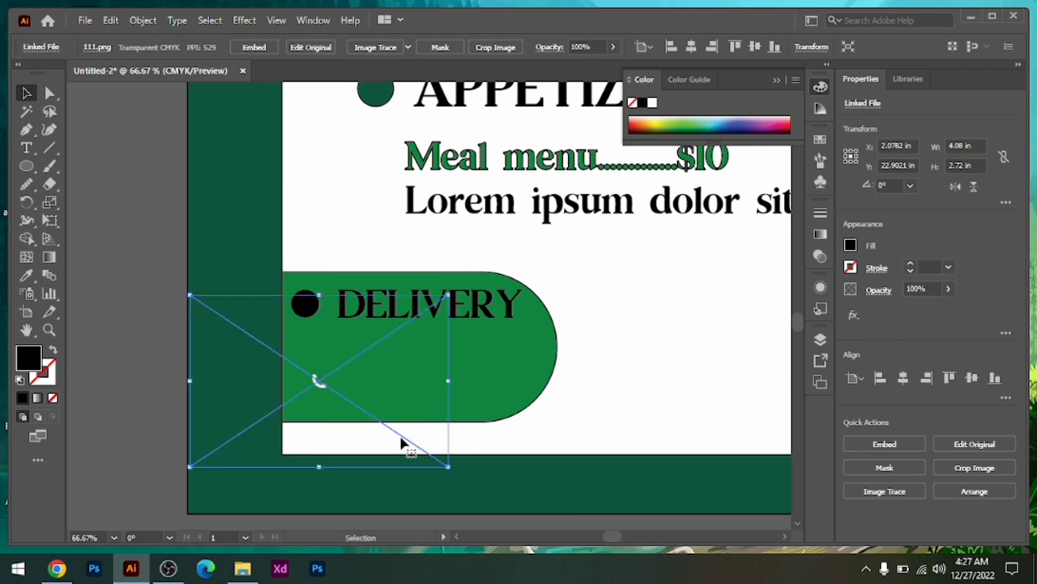
pyautogui.click(202, 203)
# - Draw a black circle behind the phone icon and center it under the icon
pyautogui.moveTo(25, 166); pyautogui.dragTo(108, 196)
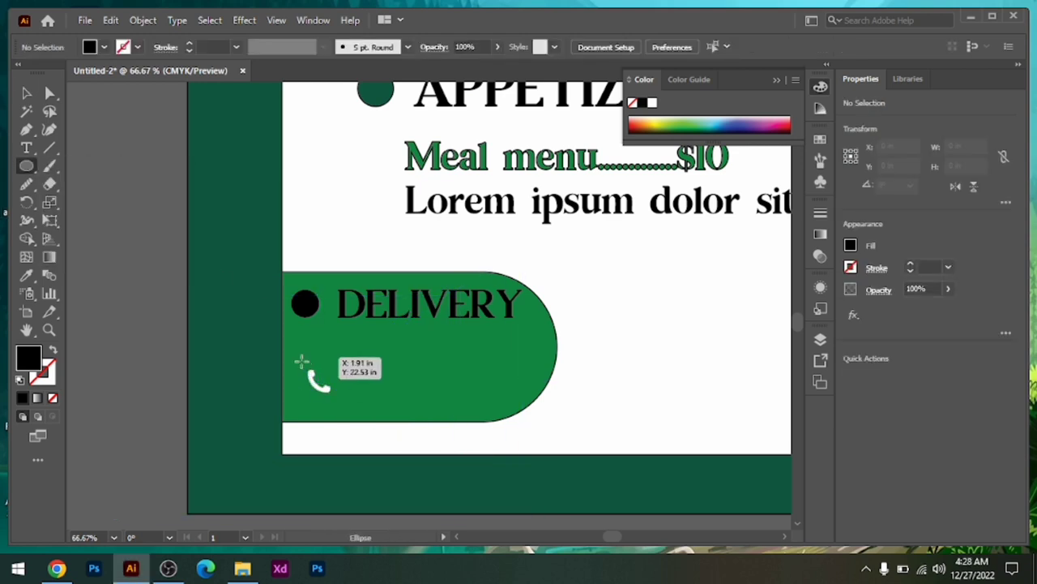
pyautogui.moveTo(296, 359); pyautogui.dragTo(345, 405)
pyautogui.rightClick(320, 386)
pyautogui.moveTo(362, 303)
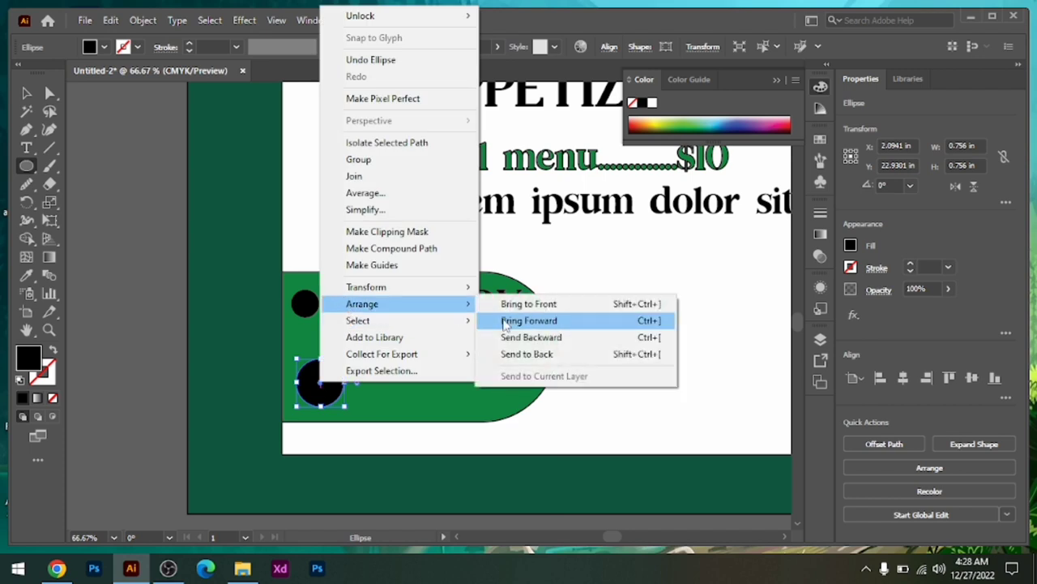
pyautogui.click(510, 352)
pyautogui.hotkey('ctrl', 'z')
pyautogui.rightClick(318, 385)
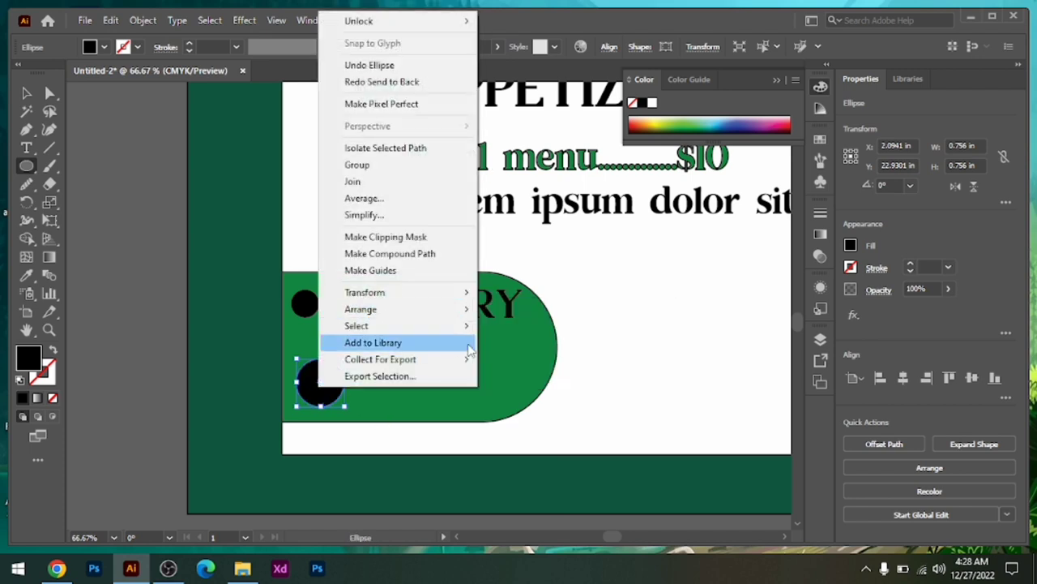
pyautogui.click(519, 341)
pyautogui.press('v')
pyautogui.moveTo(337, 402); pyautogui.dragTo(336, 400)
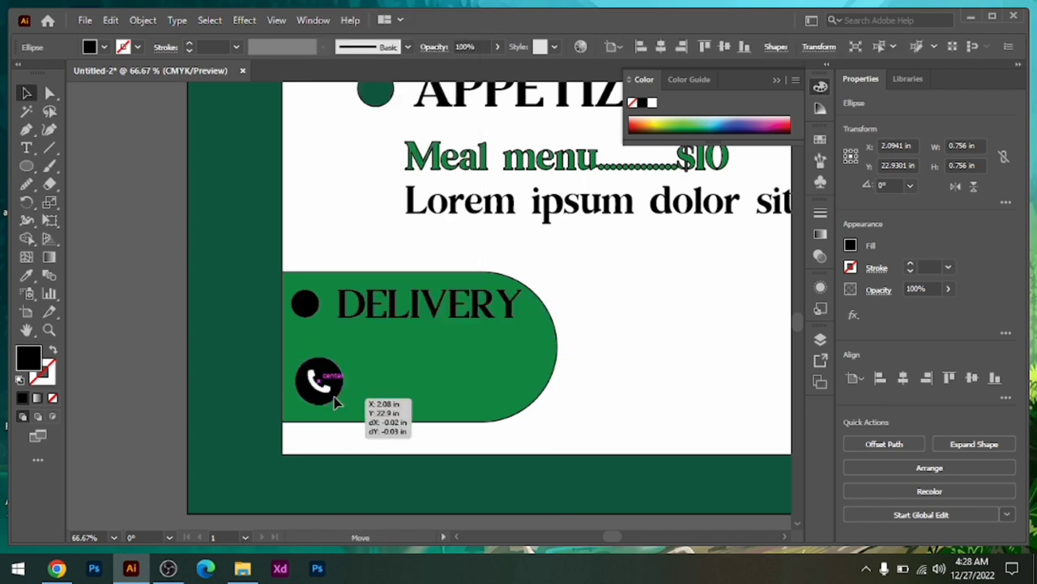
pyautogui.click(148, 354)
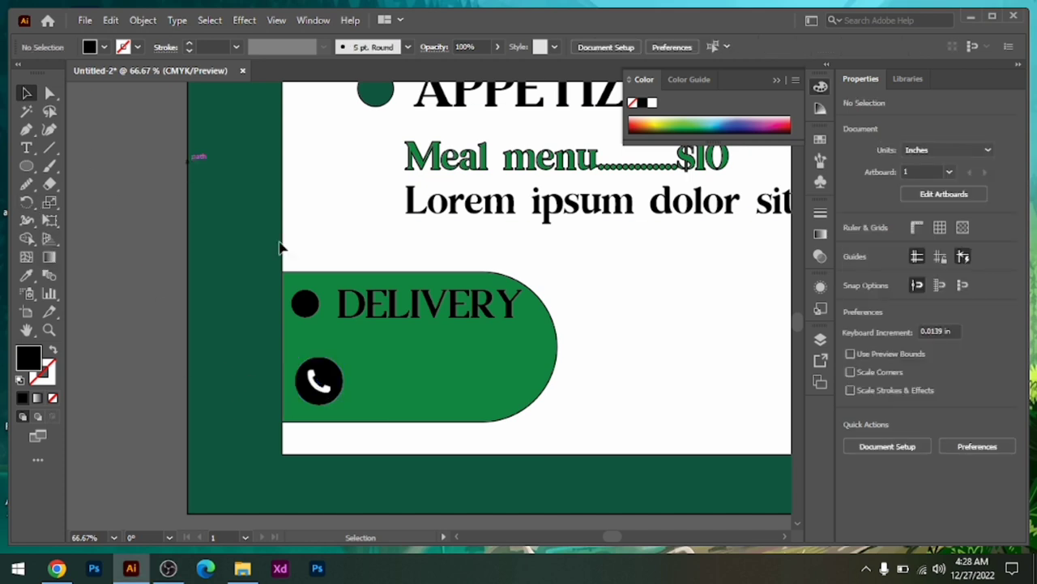
# - Nudge the phone circle into alignment and move the DELIVERY bullet dot closer to the text
pyautogui.rightClick(317, 381)
pyautogui.click(317, 382)
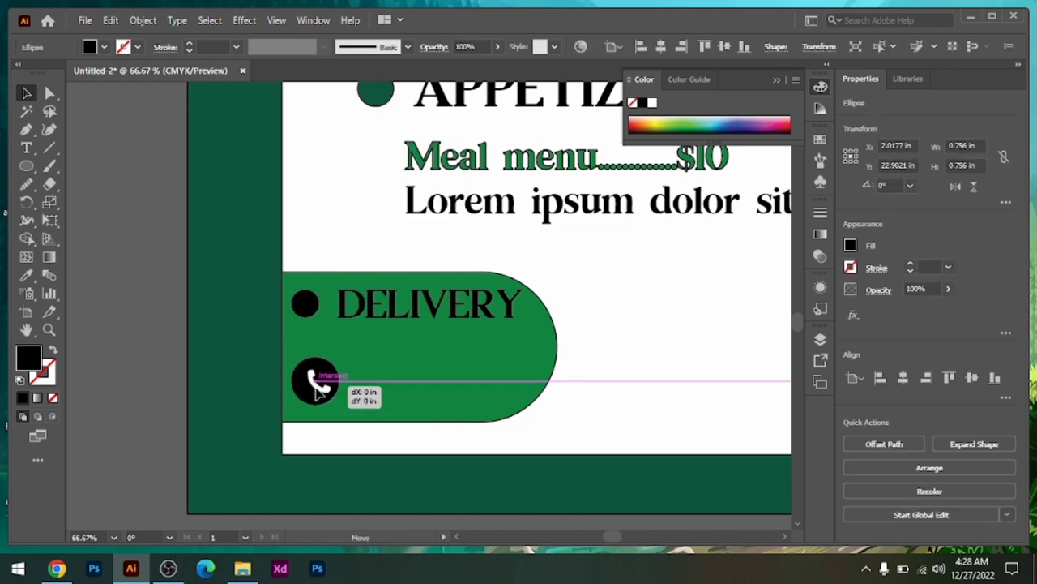
pyautogui.moveTo(323, 391)
pyautogui.mouseDown()
pyautogui.moveTo(316, 384)
pyautogui.moveTo(325, 390)
pyautogui.mouseUp()
pyautogui.doubleClick(317, 386)
pyautogui.click(319, 392)
pyautogui.press('Escape')
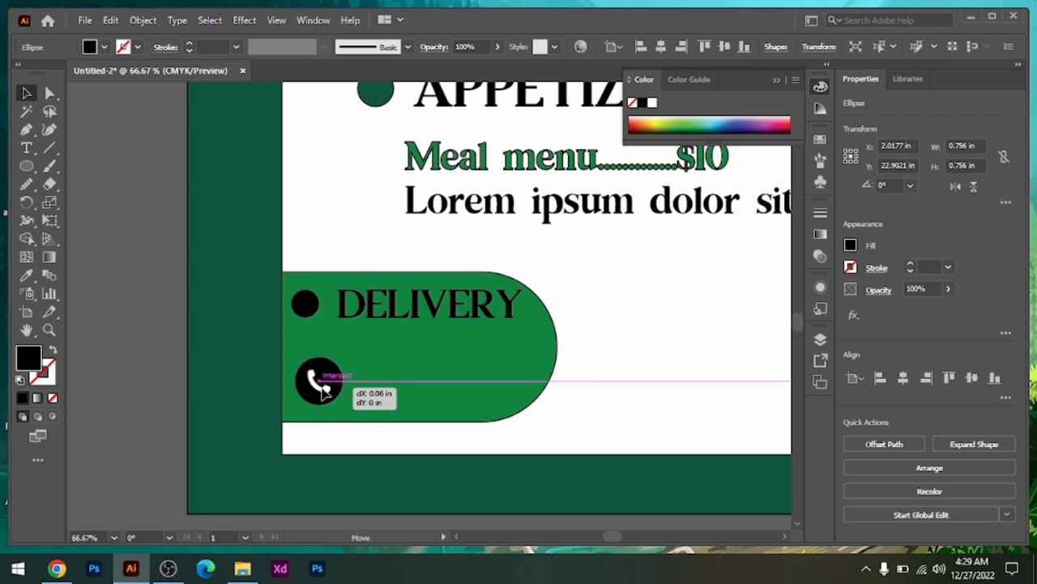
pyautogui.click(577, 350)
pyautogui.moveTo(305, 304); pyautogui.dragTo(319, 304)
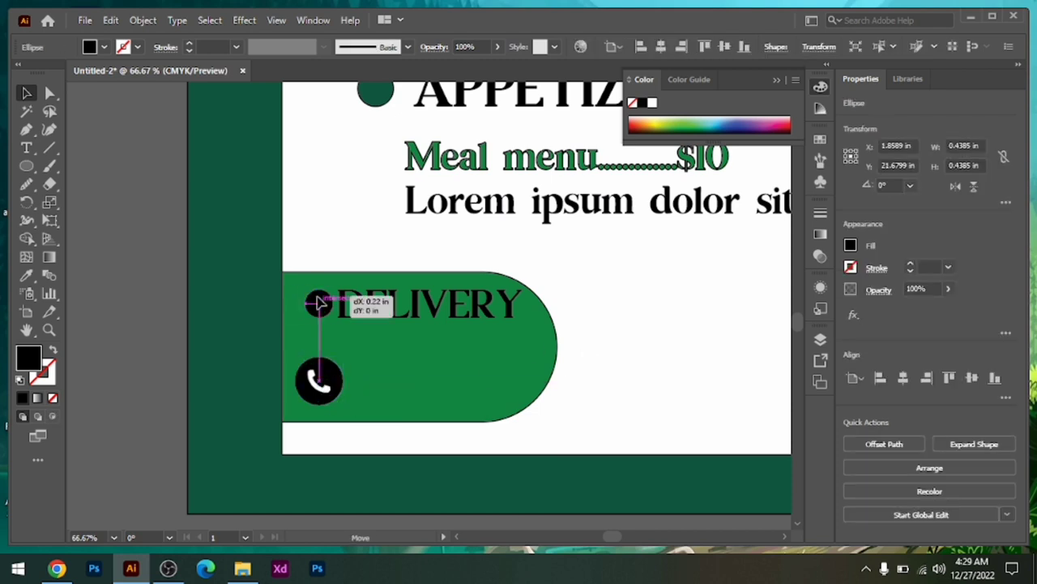
pyautogui.click(392, 381)
# - Shrink the placed phone icon image around its centre to fit inside the black circle
pyautogui.click(339, 387)
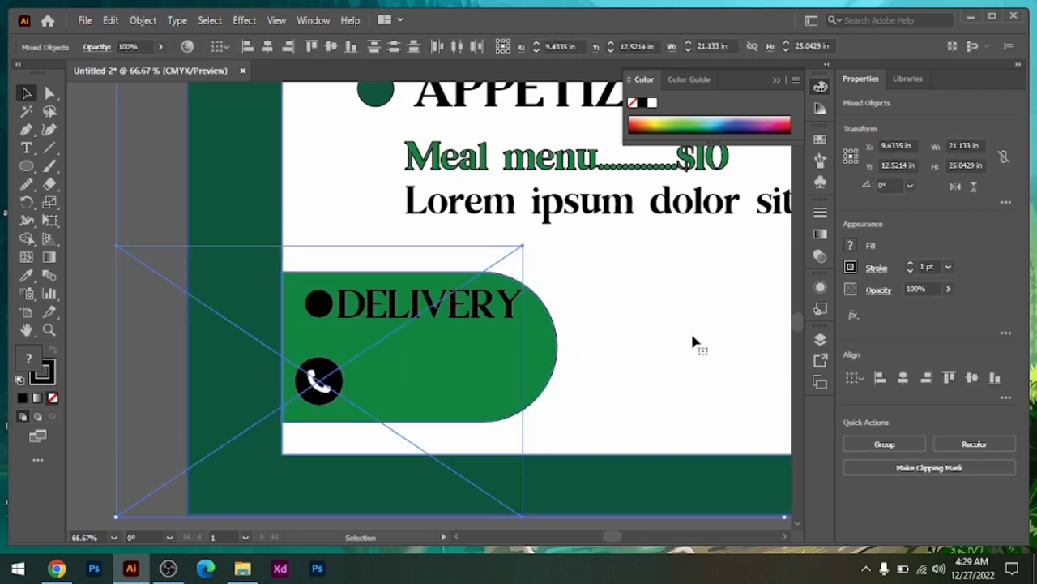
pyautogui.click(337, 407)
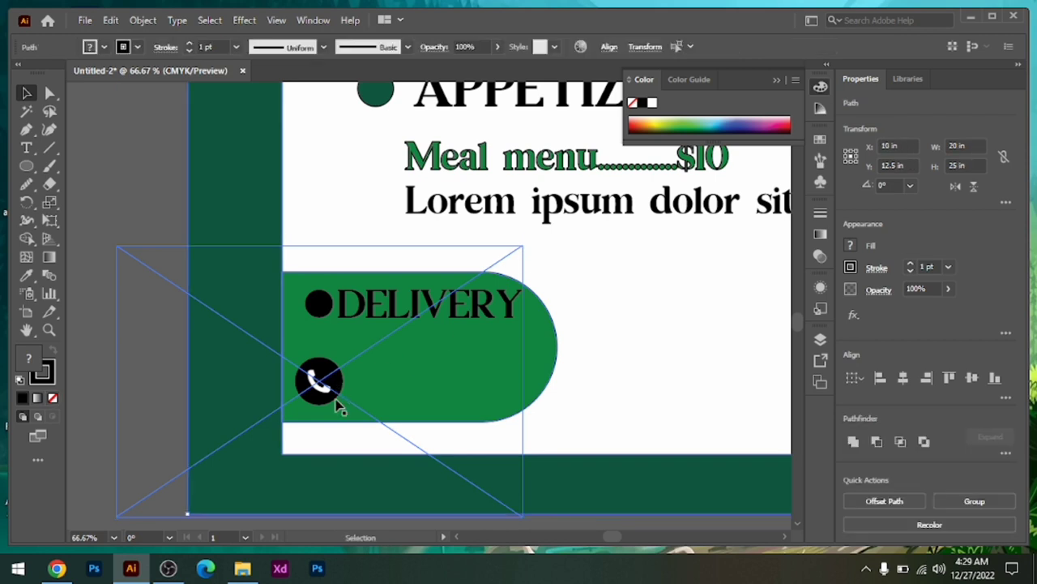
pyautogui.click(477, 306)
pyautogui.moveTo(523, 246); pyautogui.dragTo(457, 290)
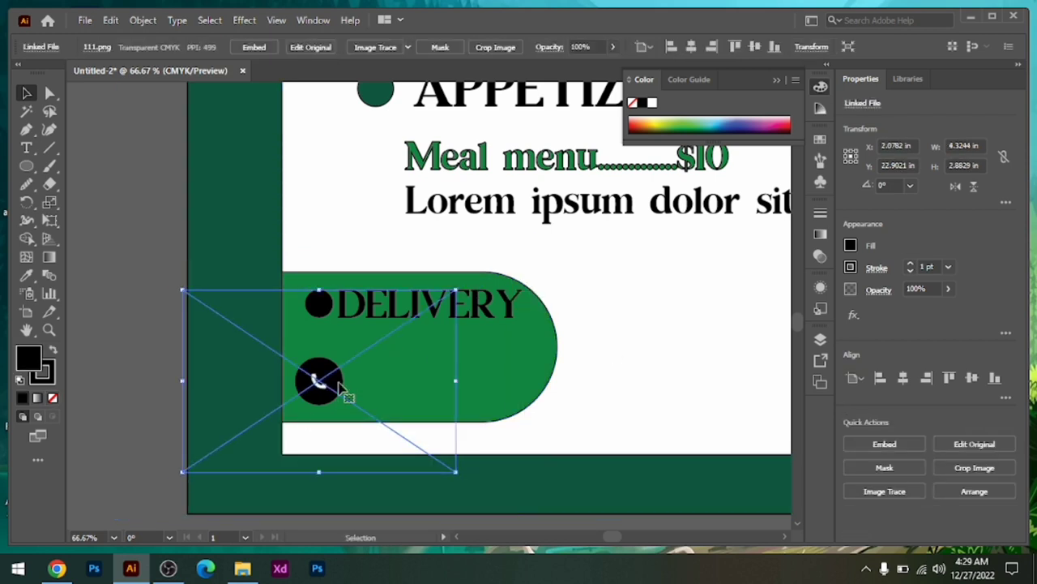
pyautogui.click(289, 417)
pyautogui.doubleClick(331, 407)
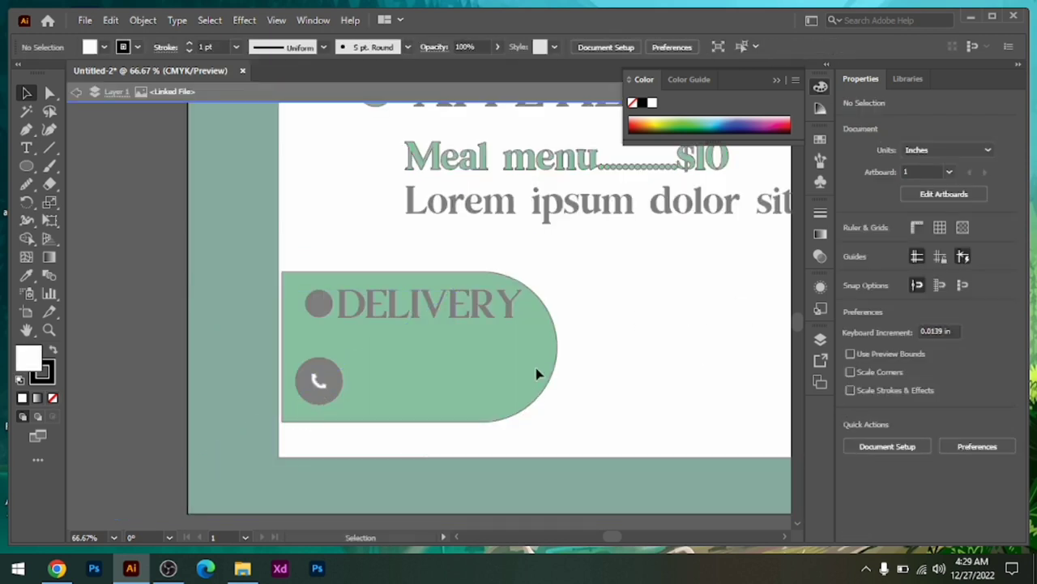
pyautogui.click(318, 380)
pyautogui.scroll(-1, 457, 301)
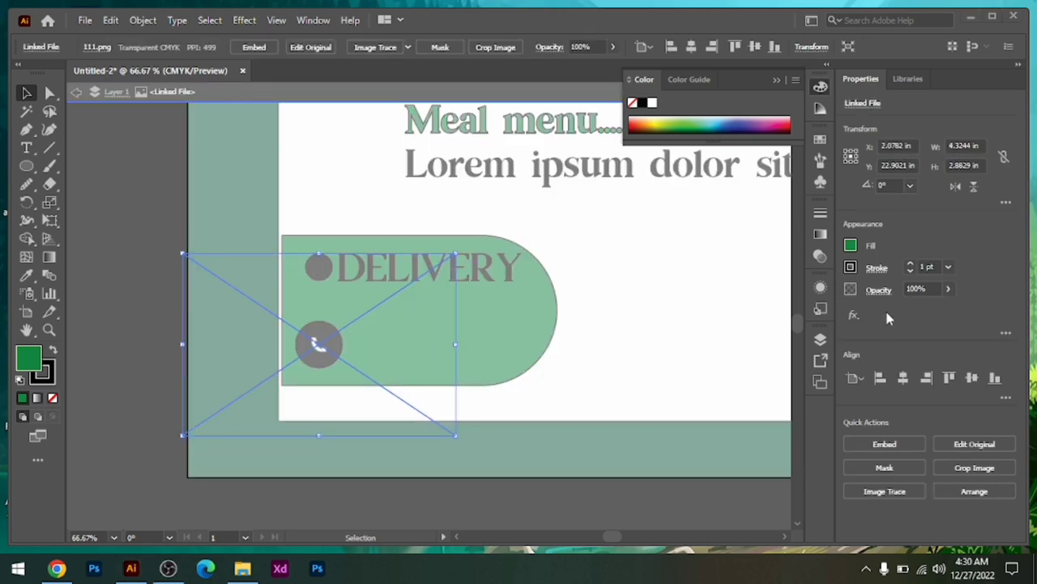
pyautogui.doubleClick(710, 333)
pyautogui.click(317, 342)
pyautogui.click(613, 340)
# - Replace the oversized black phone circle with a copy of the DELIVERY dot under the phone icon
pyautogui.click(334, 334)
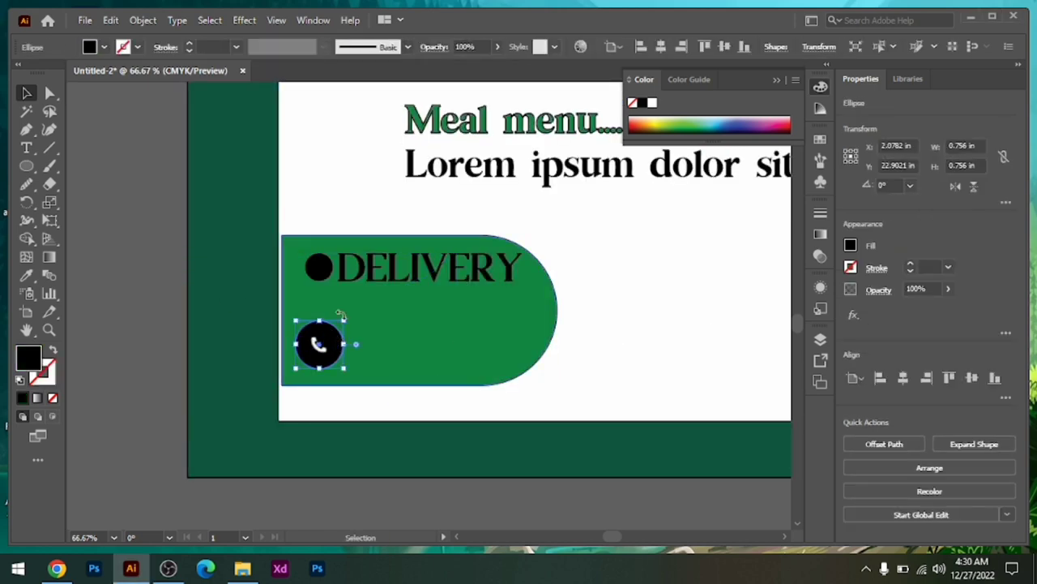
pyautogui.press('Delete')
pyautogui.moveTo(318, 267)
pyautogui.mouseDown()
pyautogui.moveTo(319, 344)
pyautogui.moveTo(529, 366)
pyautogui.mouseUp()
pyautogui.click(422, 343)
pyautogui.hotkey('ctrl', 'shift', 'a')
pyautogui.press('t')
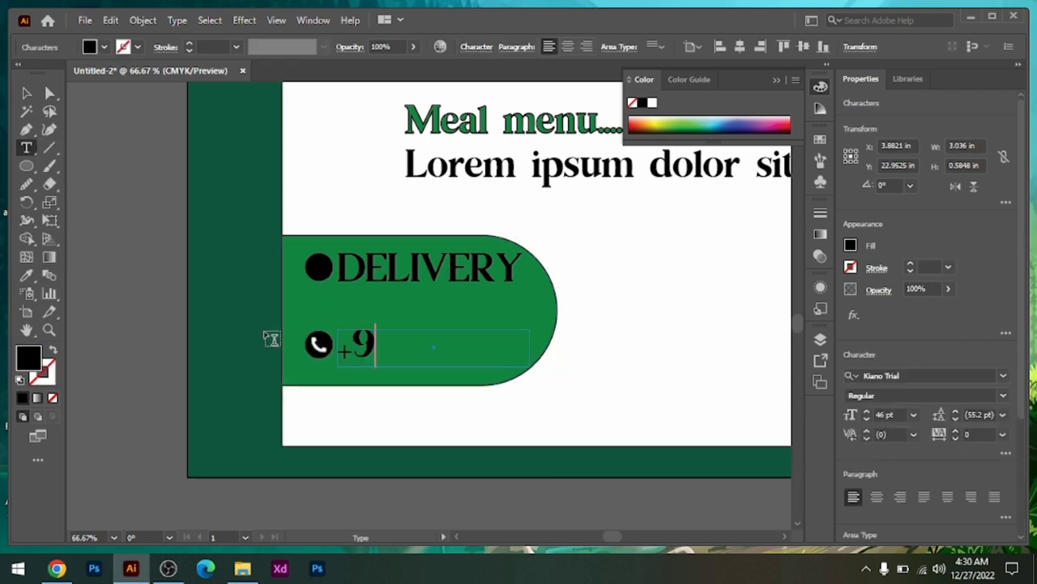
pyautogui.press('BackSpace')
pyautogui.press('BackSpace')
pyautogui.press('BackSpace')
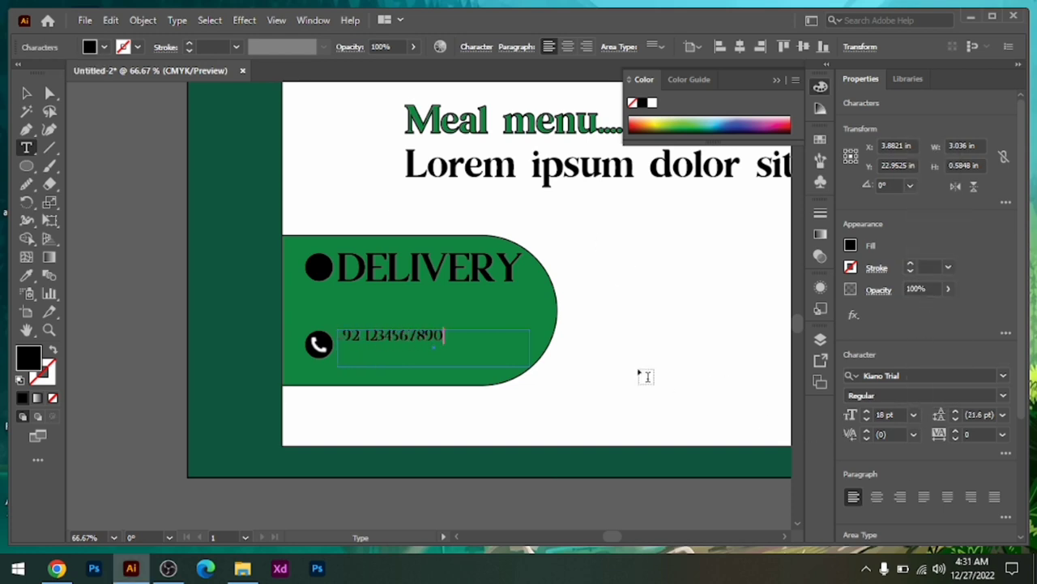
pyautogui.hotkey('ctrl', 'a')
pyautogui.click(27, 275)
pyautogui.click(134, 430)
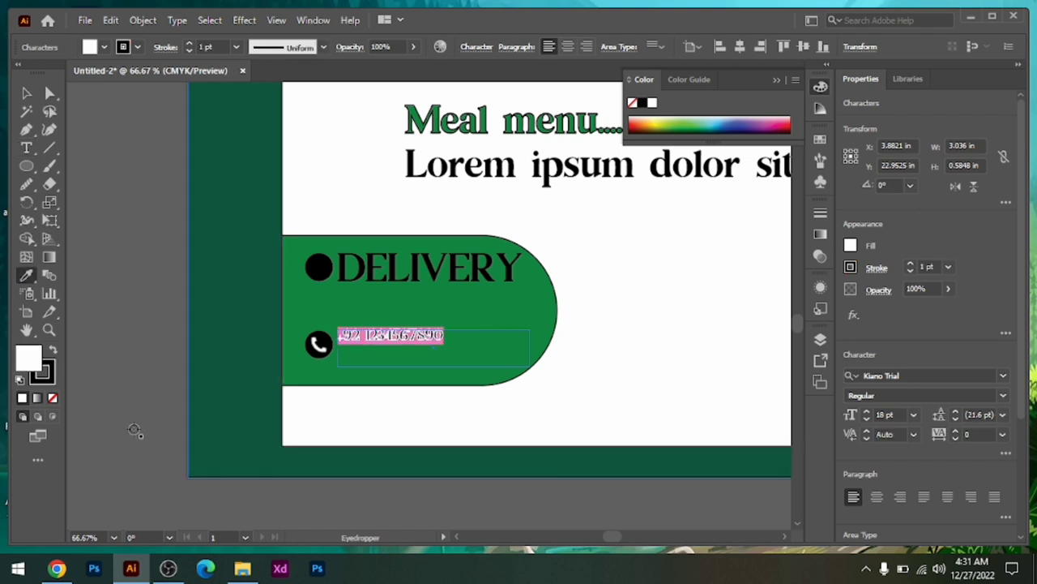
pyautogui.click(26, 95)
pyautogui.moveTo(438, 336); pyautogui.dragTo(437, 348)
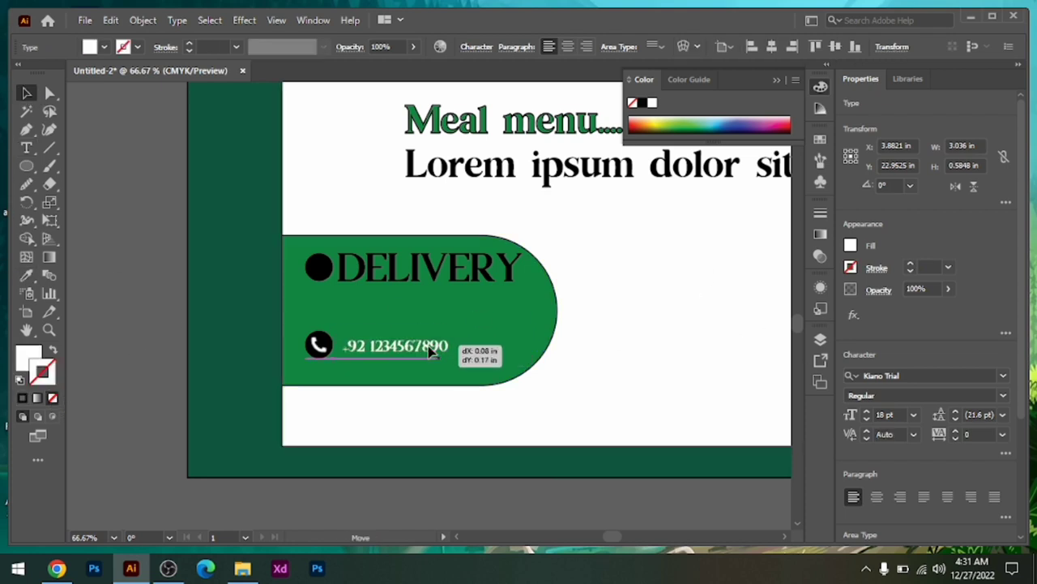
# - Move the DELIVERY heading and its bullet lower inside the badge
pyautogui.hotkey('ctrl', '0')
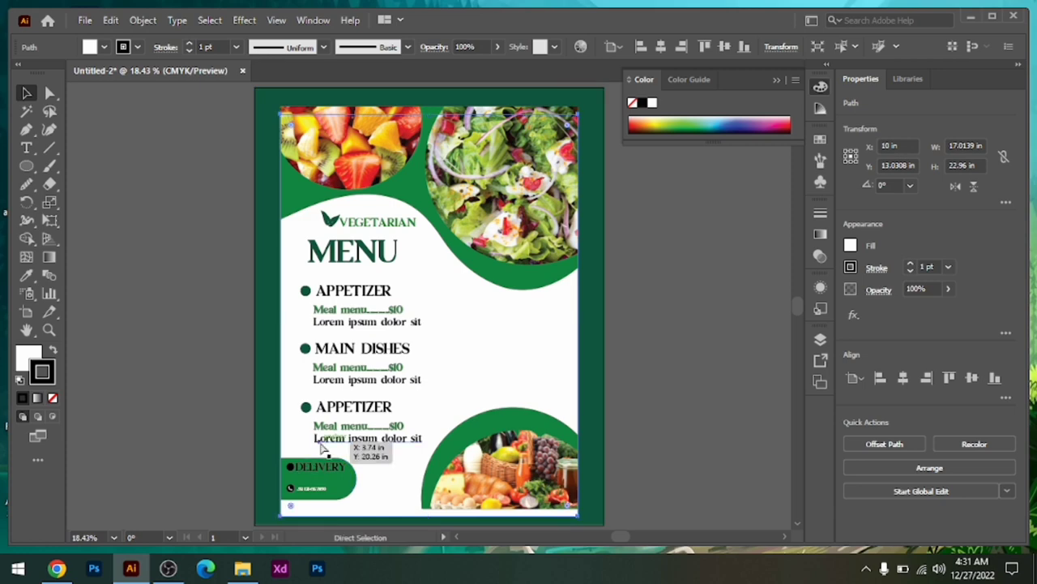
pyautogui.hotkey('ctrl', '+')
pyautogui.hotkey('ctrl', '+')
pyautogui.hotkey('ctrl', '+')
pyautogui.press('space')
pyautogui.moveTo(630, 451)
pyautogui.mouseDown()
pyautogui.moveTo(713, 99)
pyautogui.moveTo(337, 330)
pyautogui.mouseUp()
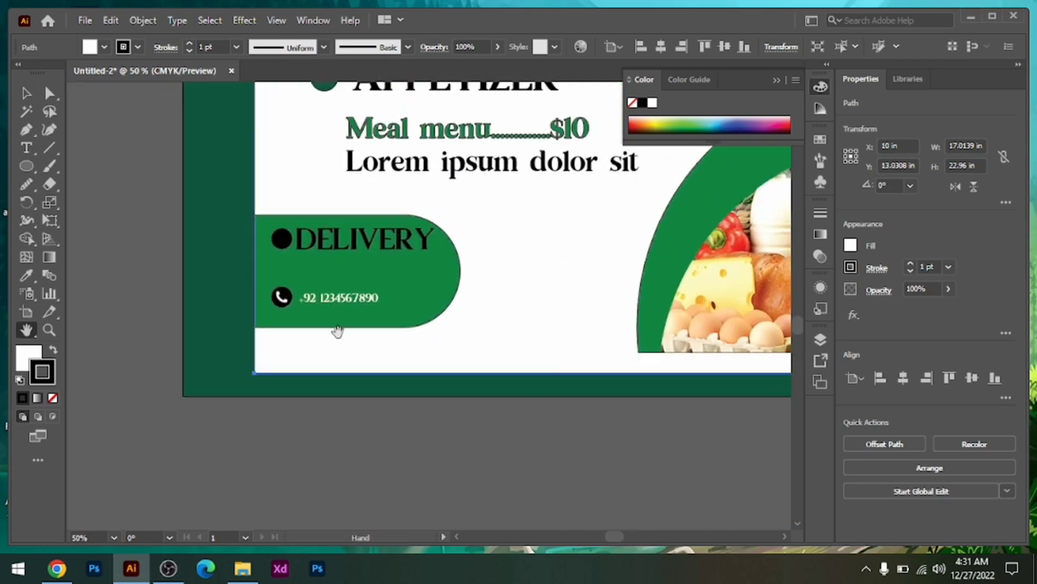
pyautogui.click(348, 239)
pyautogui.keyDown('shift'); pyautogui.click(281, 238); pyautogui.keyUp('shift')
pyautogui.moveTo(378, 250)
pyautogui.mouseDown()
pyautogui.moveTo(379, 269)
pyautogui.moveTo(243, 284)
pyautogui.mouseUp()
pyautogui.click(341, 349)
# - Enlarge the phone number to 28 pt and line it up beside the phone icon
pyautogui.press('t')
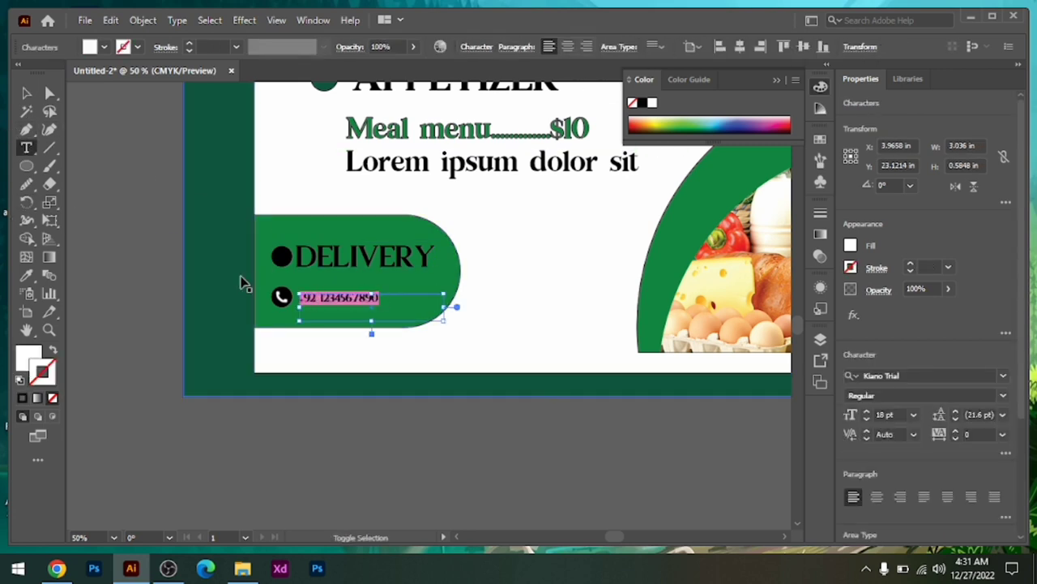
pyautogui.hotkey('ctrl', 'shift', '.')
pyautogui.hotkey('ctrl', 'shift', '.')
pyautogui.hotkey('ctrl', 'shift', '.')
pyautogui.press('Escape')
pyautogui.moveTo(375, 306); pyautogui.dragTo(375, 300)
pyautogui.press('t')
pyautogui.click(313, 293)
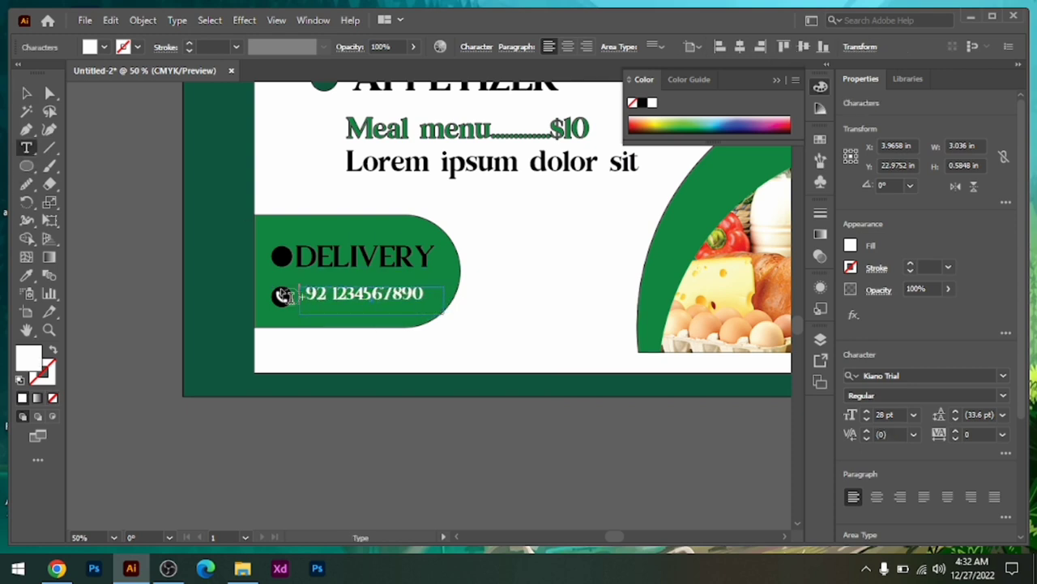
pyautogui.press('Escape')
pyautogui.click(108, 263)
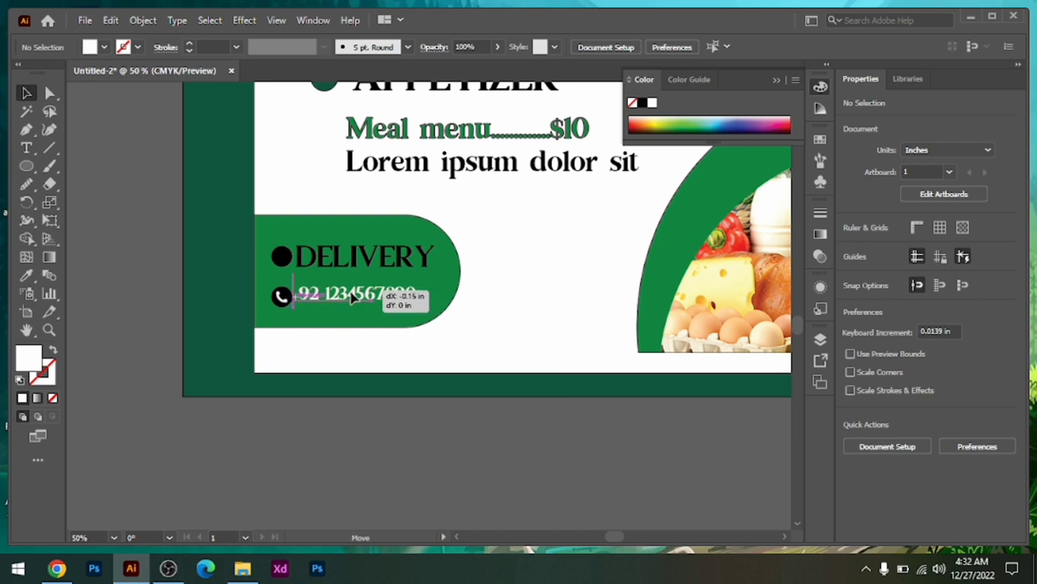
pyautogui.moveTo(376, 294); pyautogui.dragTo(377, 292)
pyautogui.click(308, 431)
pyautogui.hotkey('ctrl', '0')
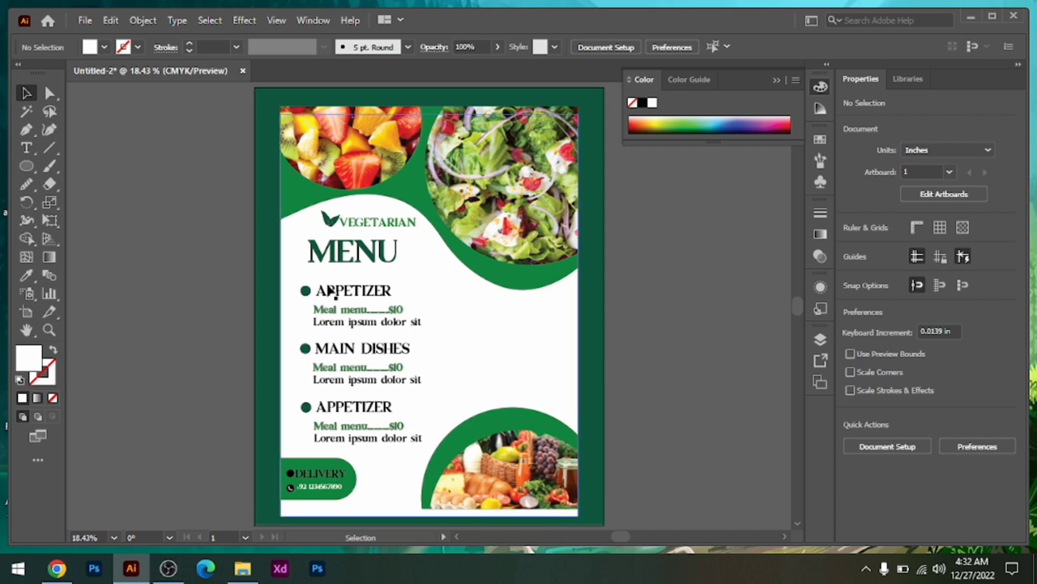
# - Copy the APPETIZER section to a right column, ungroup it, and duplicate items to make three
pyautogui.moveTo(331, 292)
pyautogui.mouseDown()
pyautogui.moveTo(522, 334)
pyautogui.moveTo(507, 326)
pyautogui.moveTo(528, 325)
pyautogui.moveTo(528, 387)
pyautogui.mouseUp()
pyautogui.click(884, 501)
pyautogui.click(678, 341)
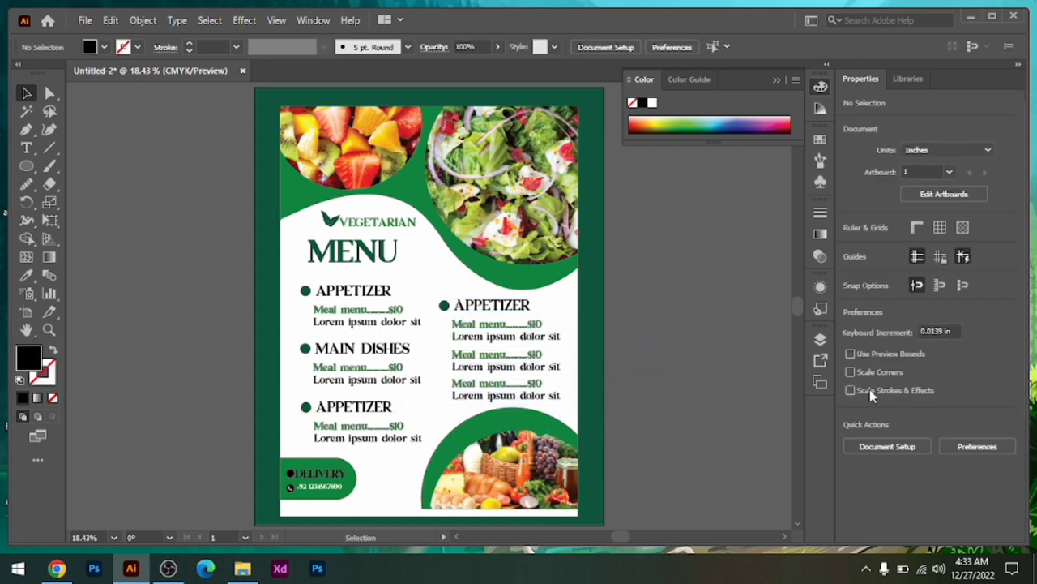